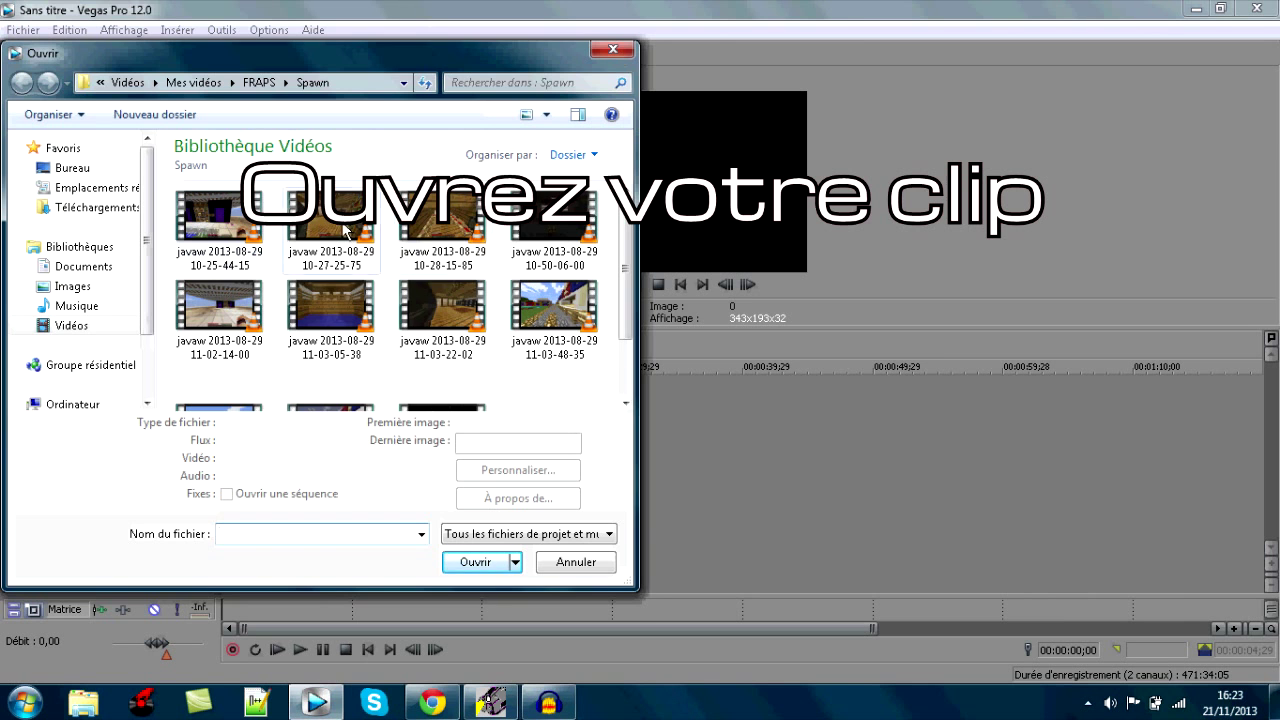
pyautogui.doubleClick(219, 305)
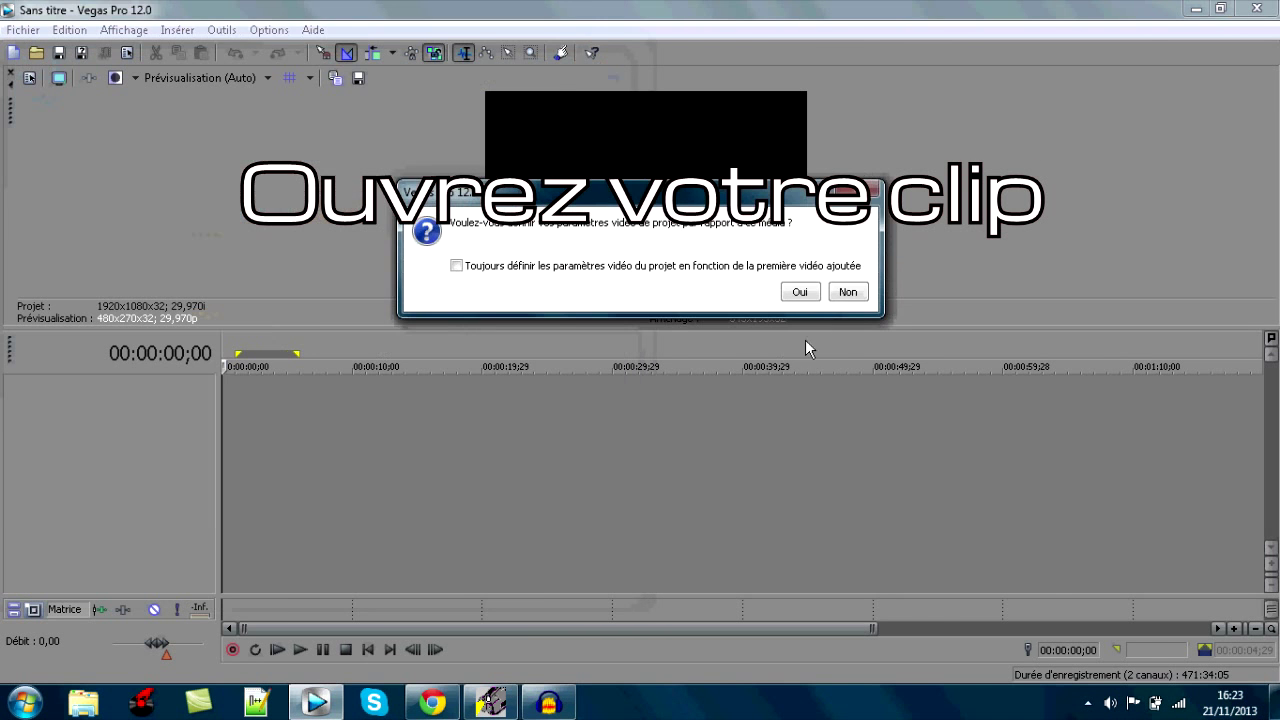
pyautogui.click(847, 292)
pyautogui.rightClick(255, 395)
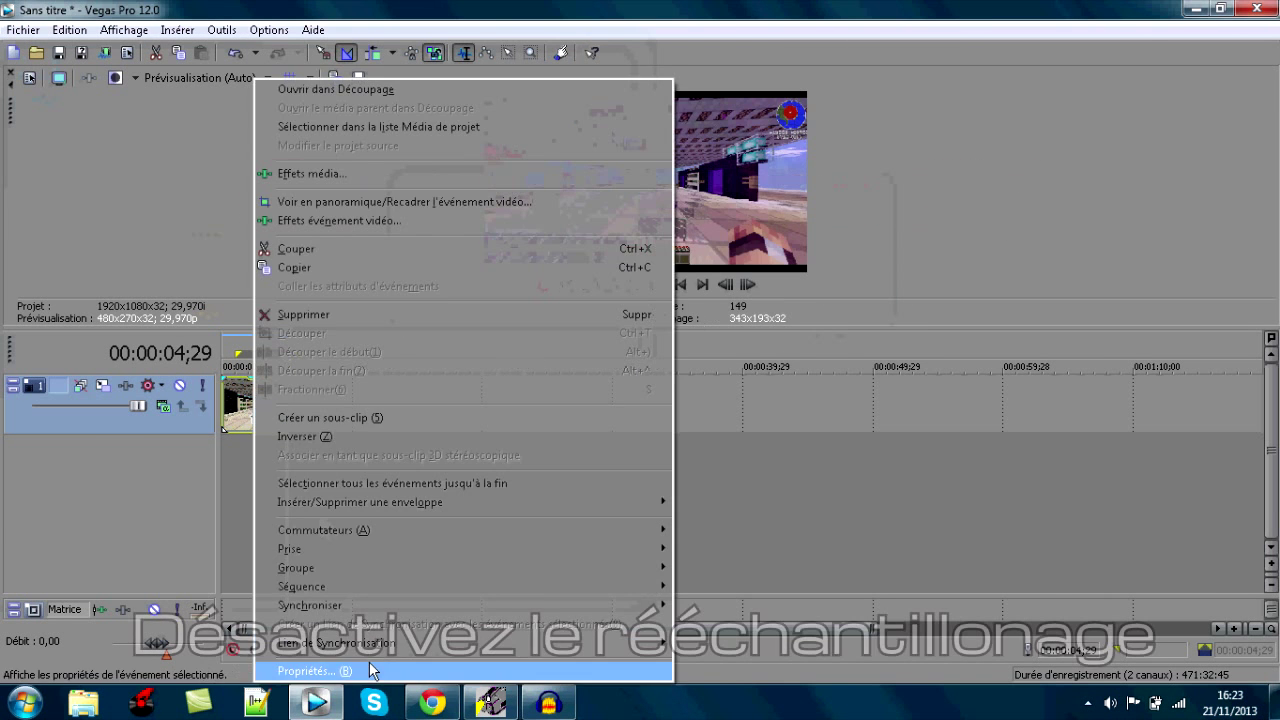
pyautogui.click(300, 697)
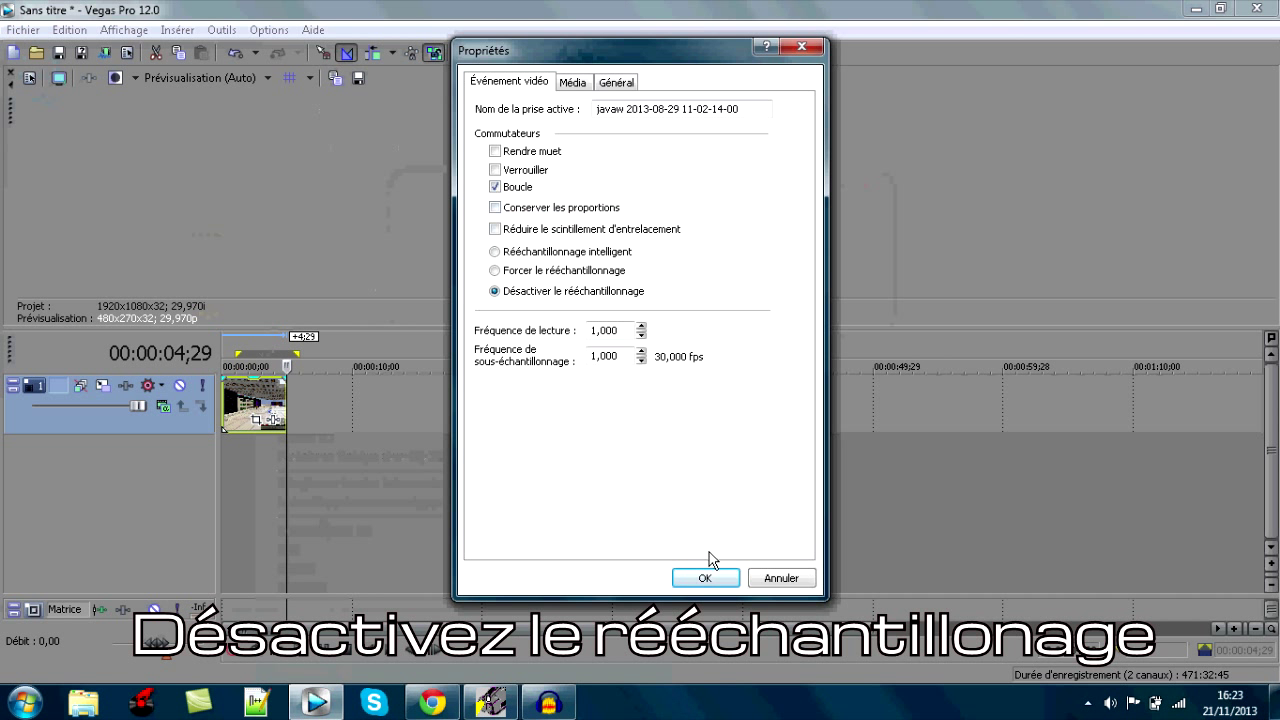
pyautogui.click(700, 578)
# Enlarge the video preview and play the gameplay clip from the start, pausing near its end.
pyautogui.click(687, 284)
pyautogui.moveTo(624, 330); pyautogui.dragTo(628, 410)
pyautogui.click(612, 377)
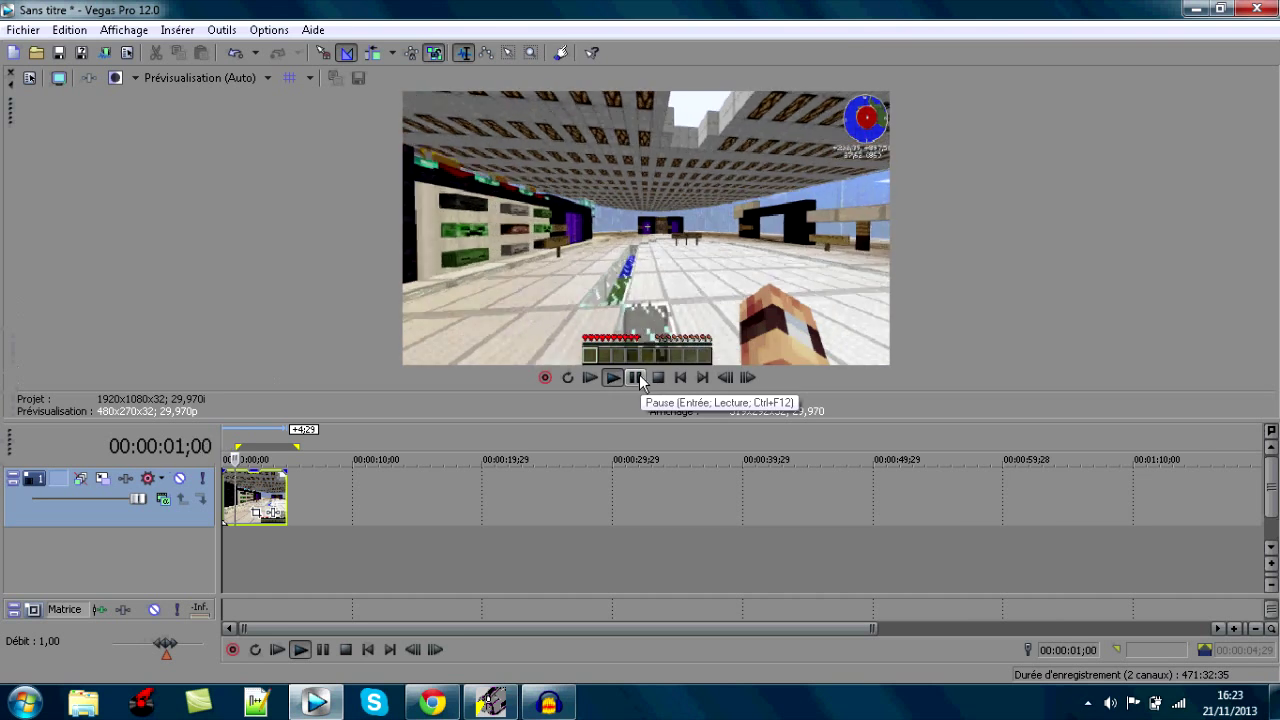
pyautogui.scroll(2, 669, 388)
pyautogui.click(632, 377)
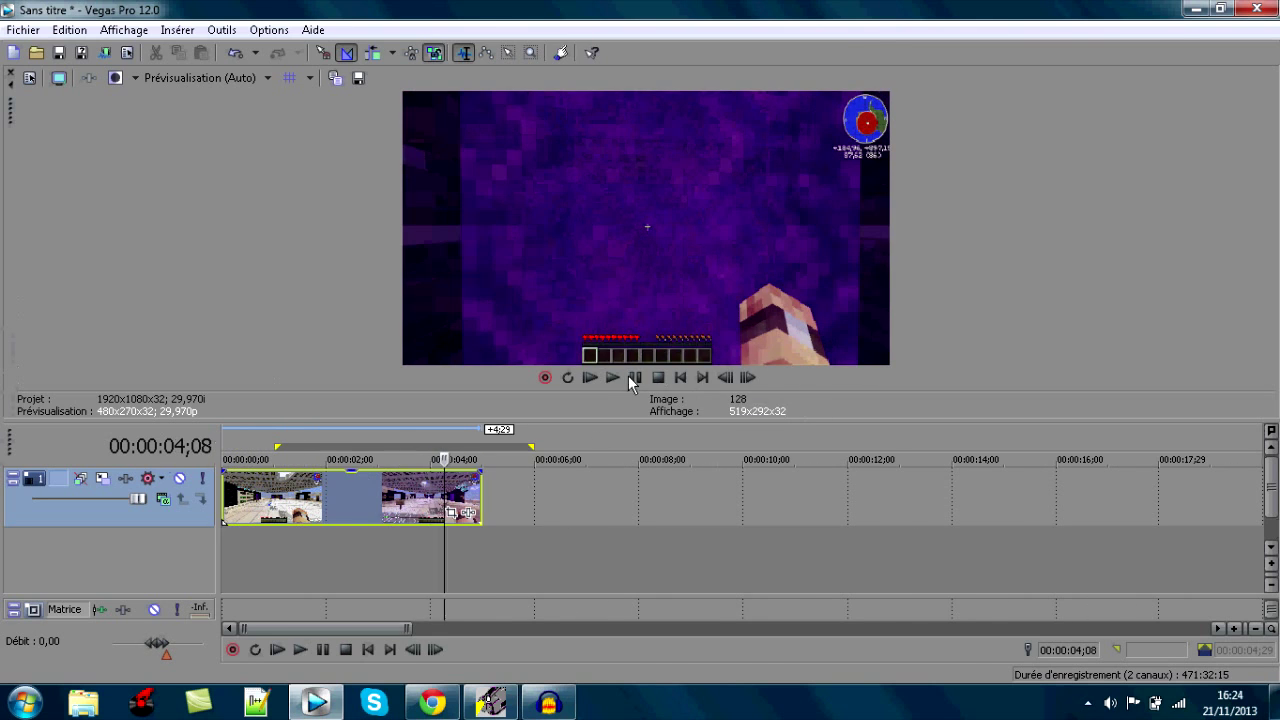
# Insert a video track above the gameplay clip and place the cursor at 00:00:00;08.
pyautogui.rightClick(519, 494)
pyautogui.click(600, 323)
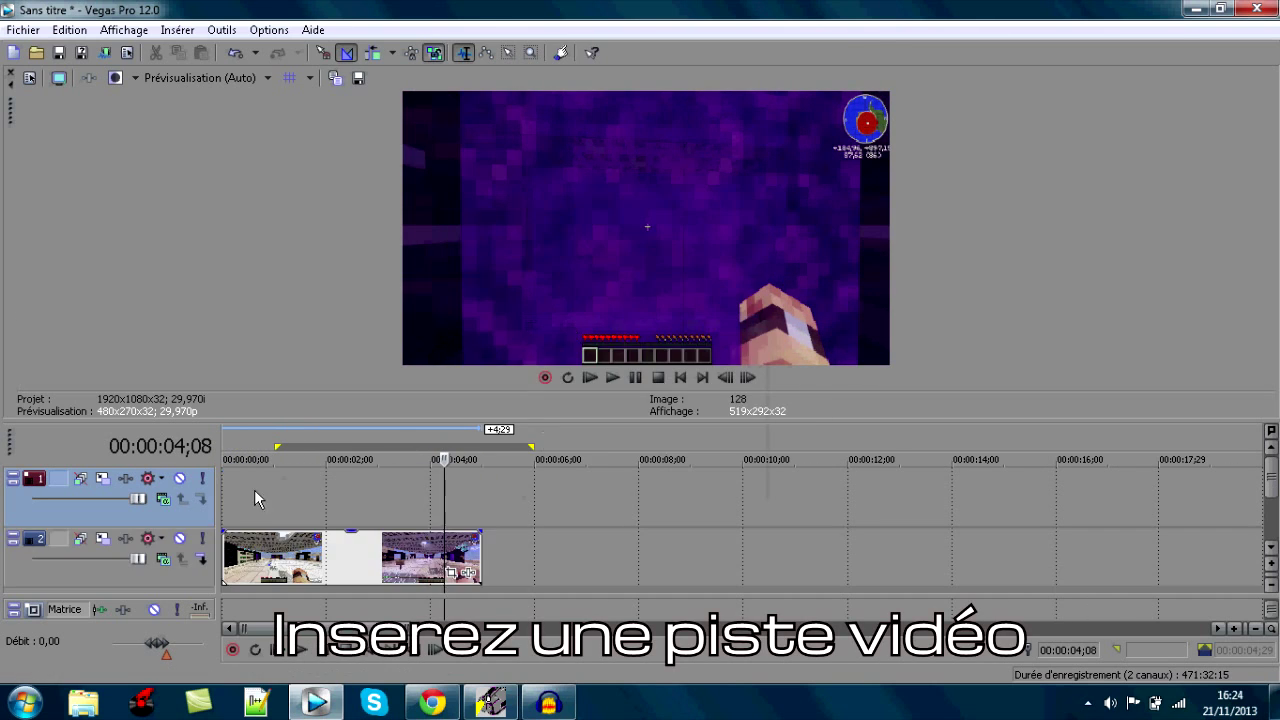
pyautogui.click(238, 480)
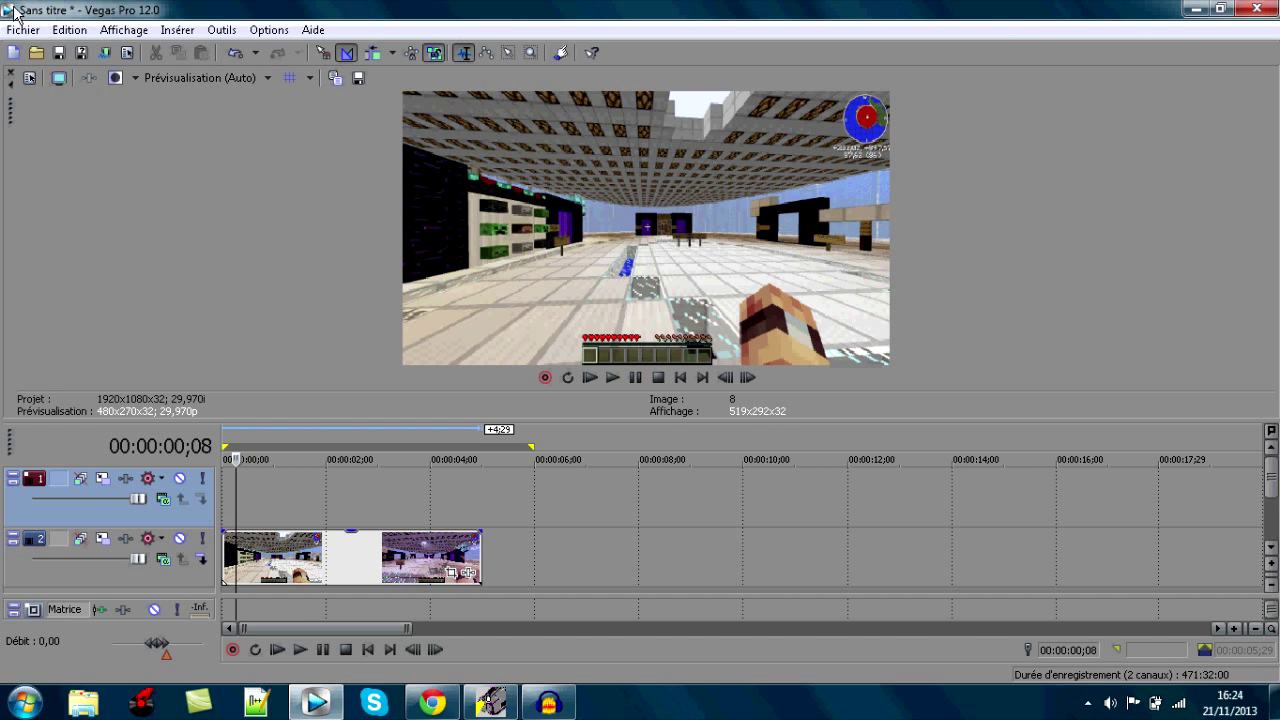
# Import the "original TV USS Enterprise NCC-1701 fly by" green screen video from the EFFETS folder of the video library.
pyautogui.click(22, 29)
pyautogui.click(71, 62)
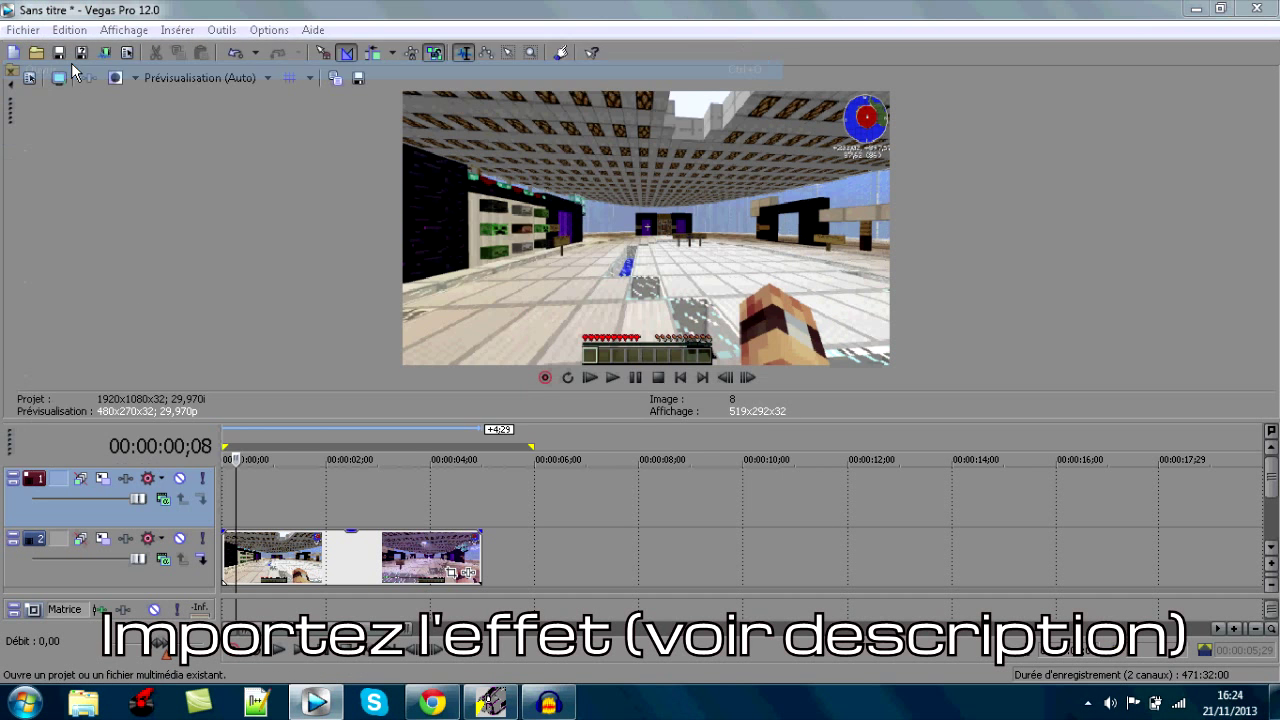
pyautogui.click(91, 321)
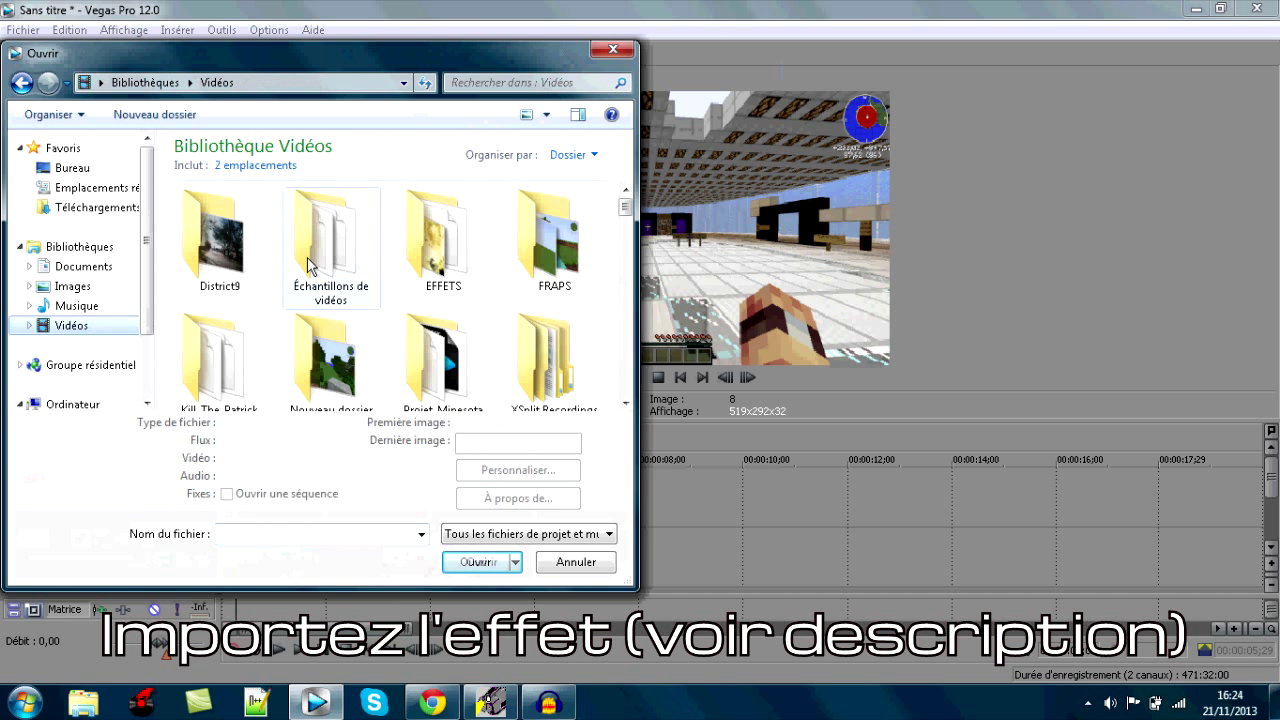
pyautogui.doubleClick(442, 235)
pyautogui.scroll(-3, 630, 220)
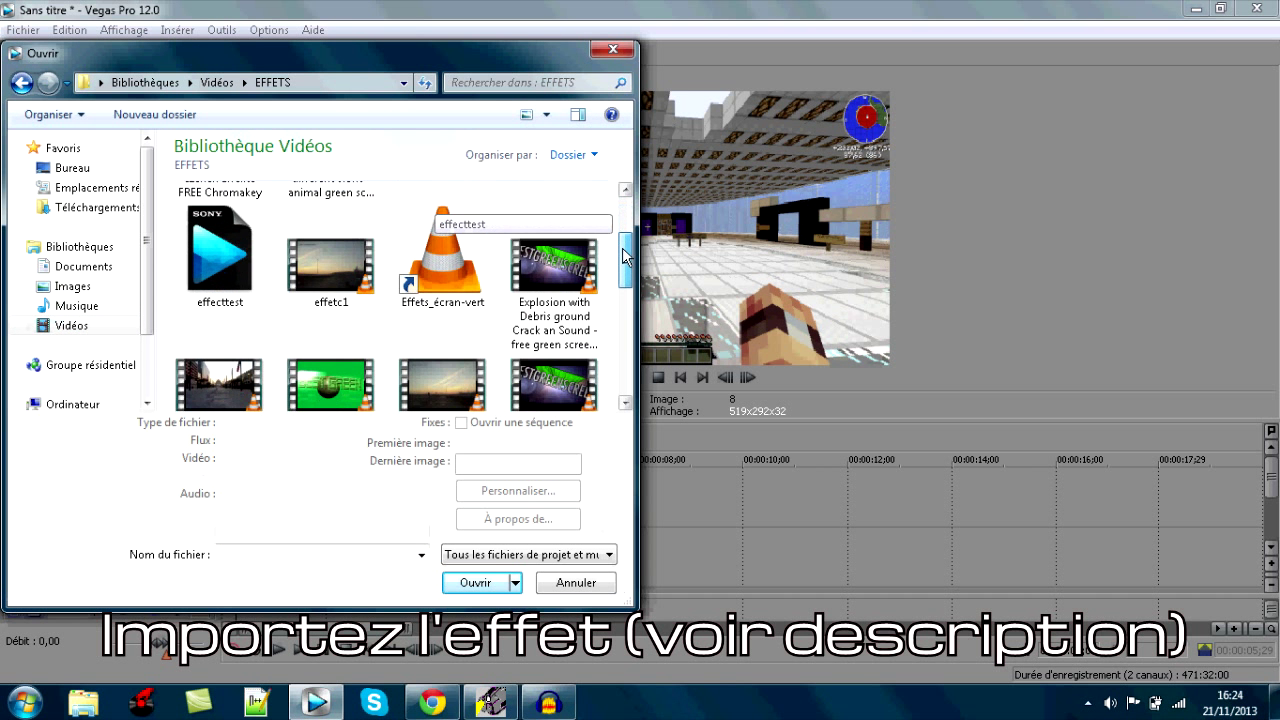
pyautogui.scroll(-4, 590, 318)
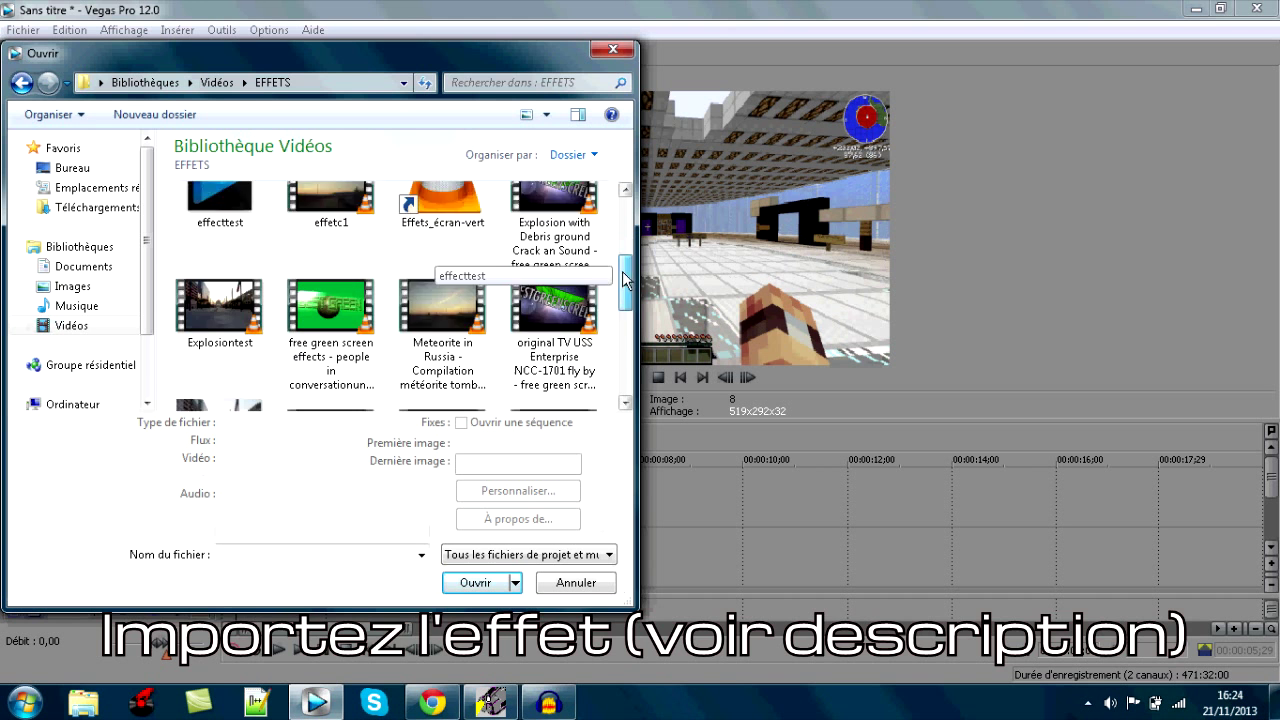
pyautogui.doubleClick(556, 268)
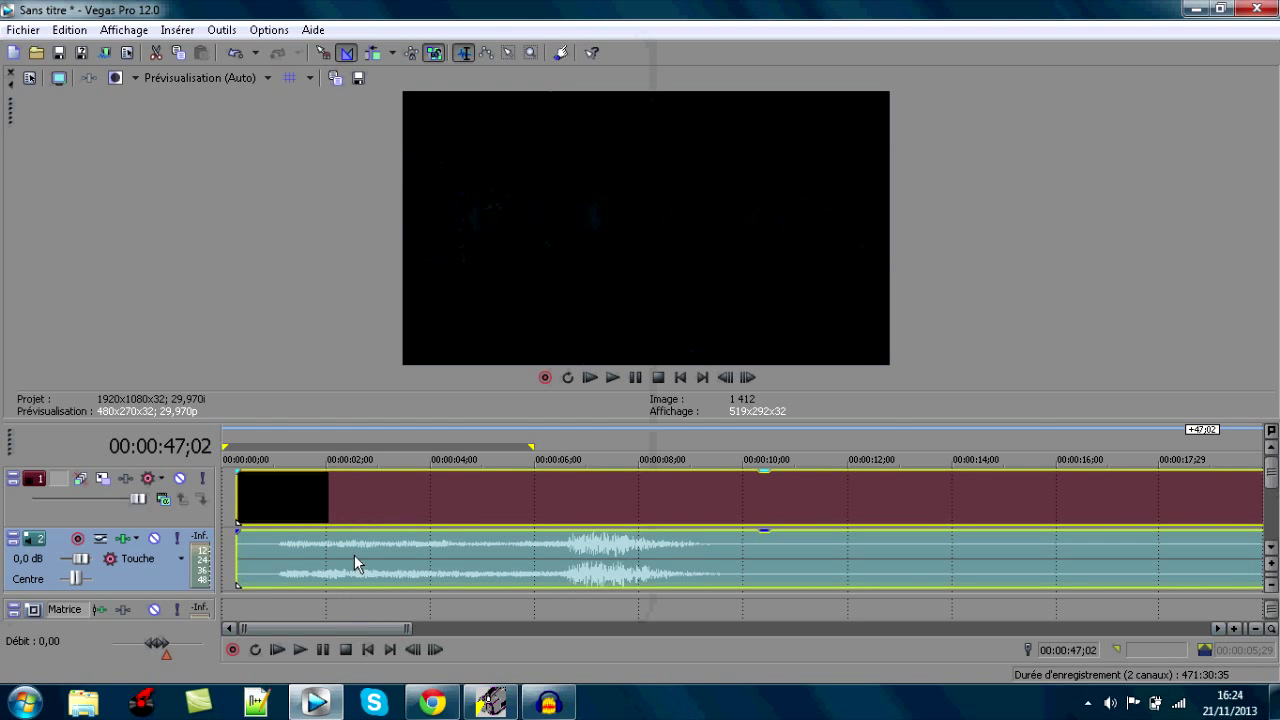
# Skim through the Enterprise clip and place the cursor at 00:00:17;25, ahead of its green-screen section.
pyautogui.click(725, 492)
pyautogui.click(754, 491)
pyautogui.click(780, 487)
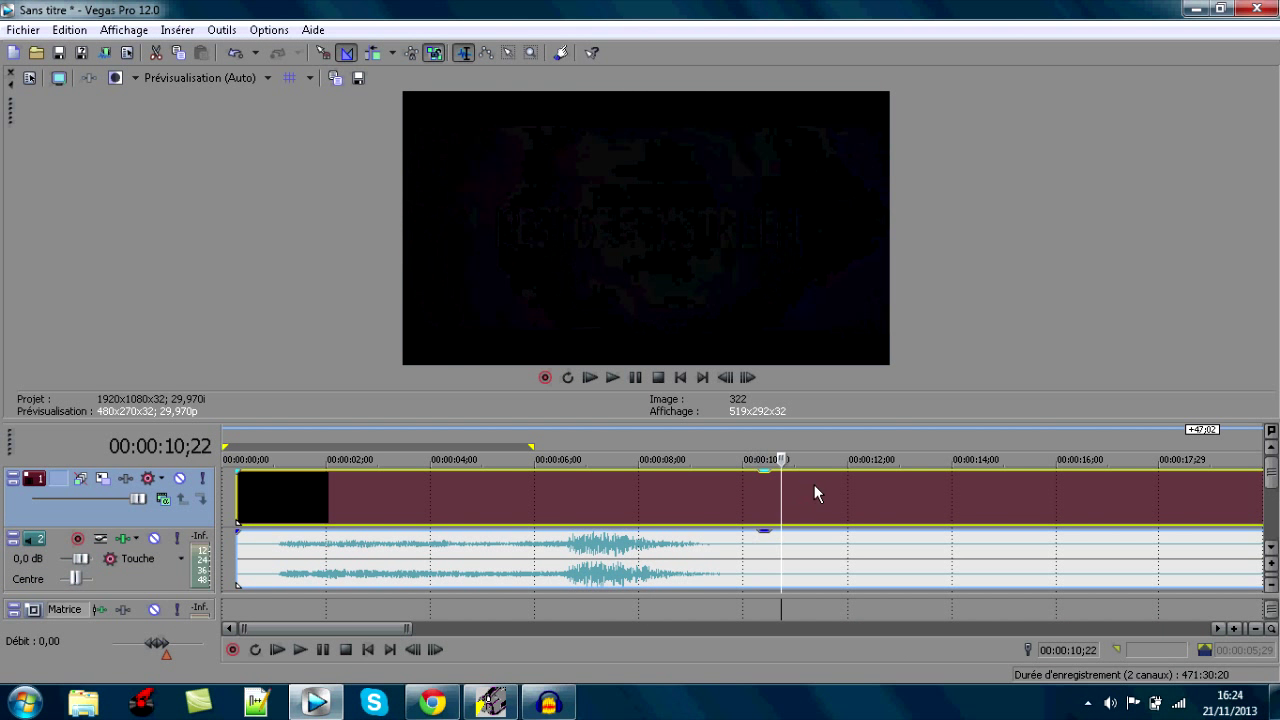
pyautogui.click(821, 484)
pyautogui.scroll(-1, 860, 481)
pyautogui.scroll(-2, 890, 482)
pyautogui.click(531, 494)
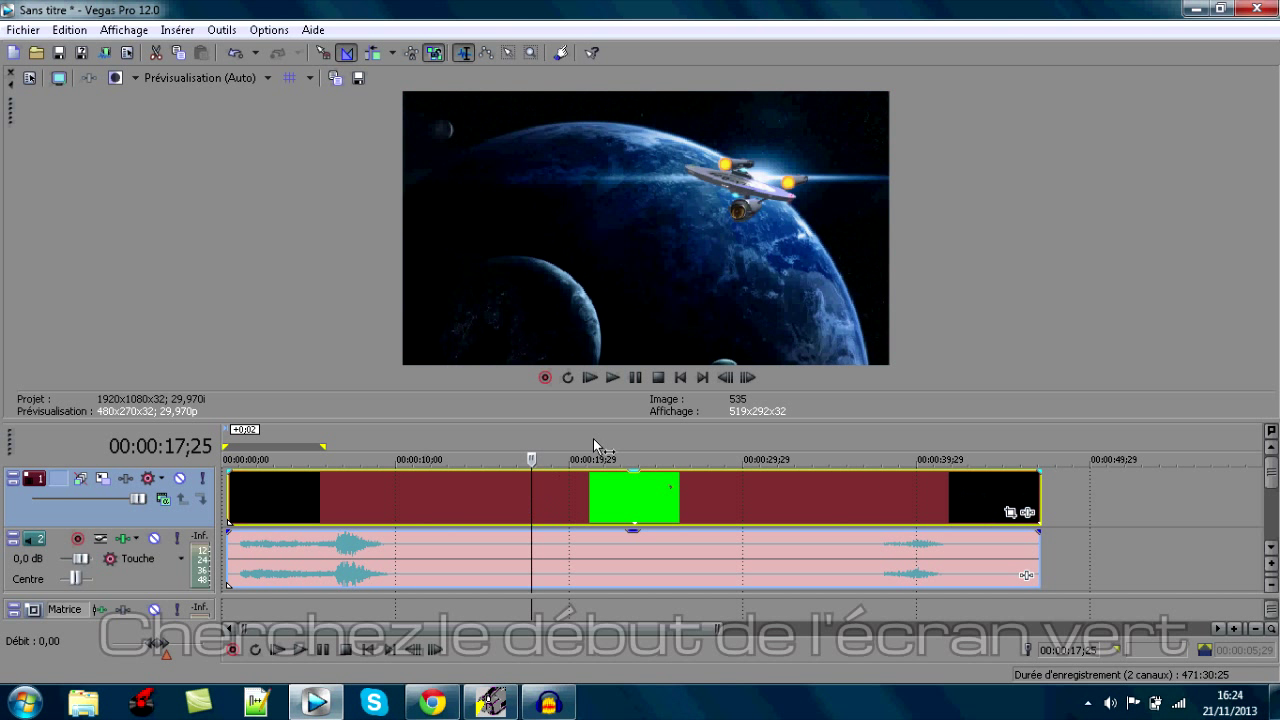
# Advance to the first green-screen frame at 00:00:19;24 and trim off the start of the Enterprise video event there.
pyautogui.click(748, 377)
pyautogui.press('space')
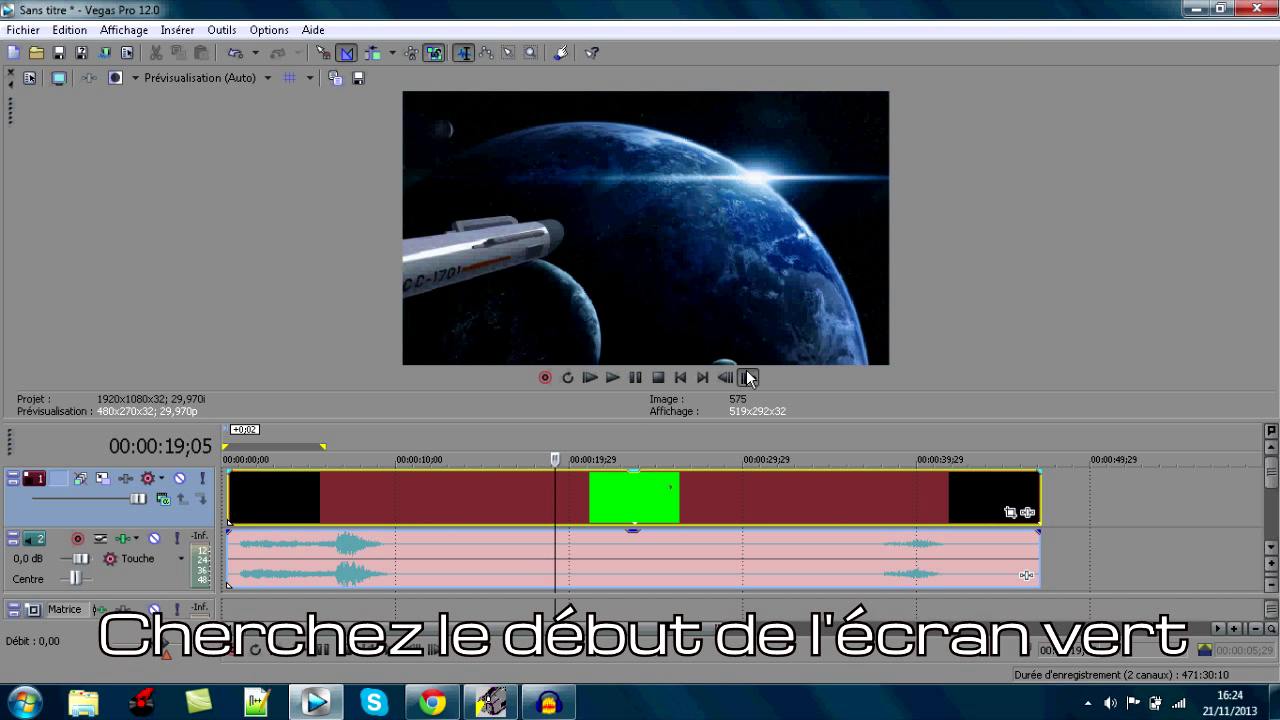
pyautogui.click(733, 380)
pyautogui.click(748, 378)
pyautogui.click(728, 381)
pyautogui.click(748, 380)
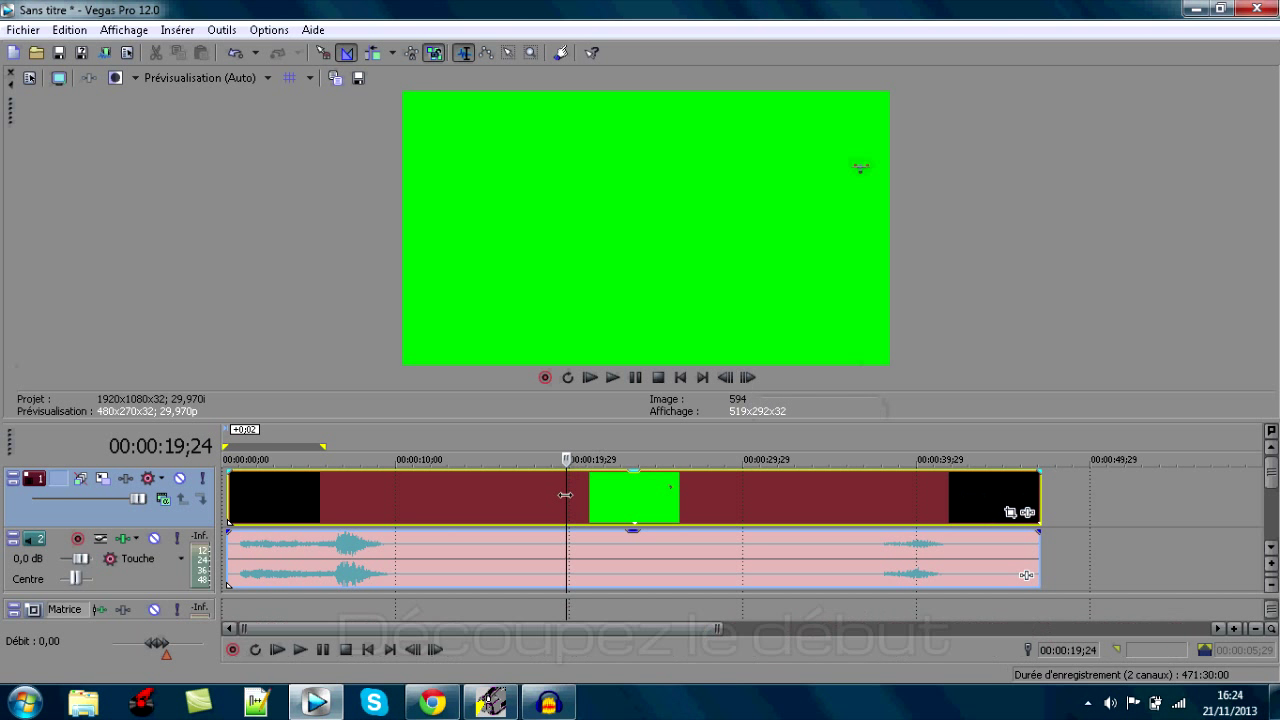
pyautogui.rightClick(570, 497)
pyautogui.click(651, 354)
# Delete the Enterprise clip's audio event from the timeline.
pyautogui.rightClick(562, 540)
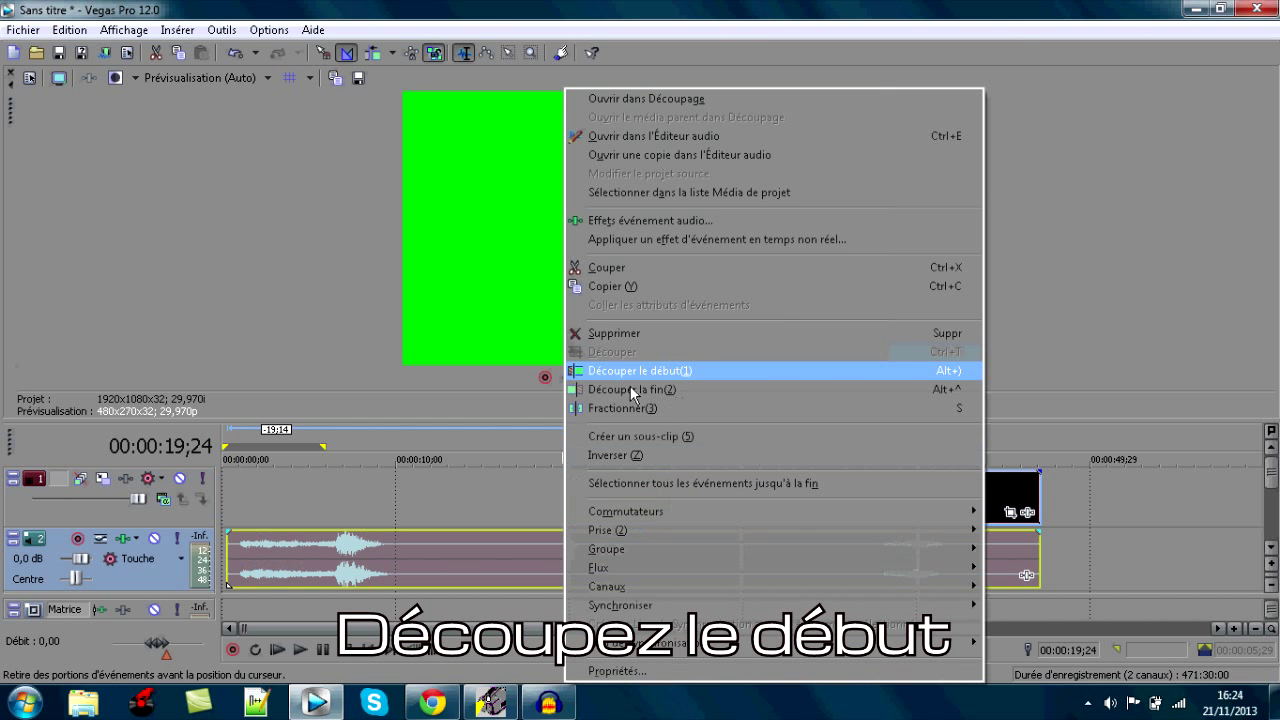
pyautogui.click(482, 492)
pyautogui.click(489, 554)
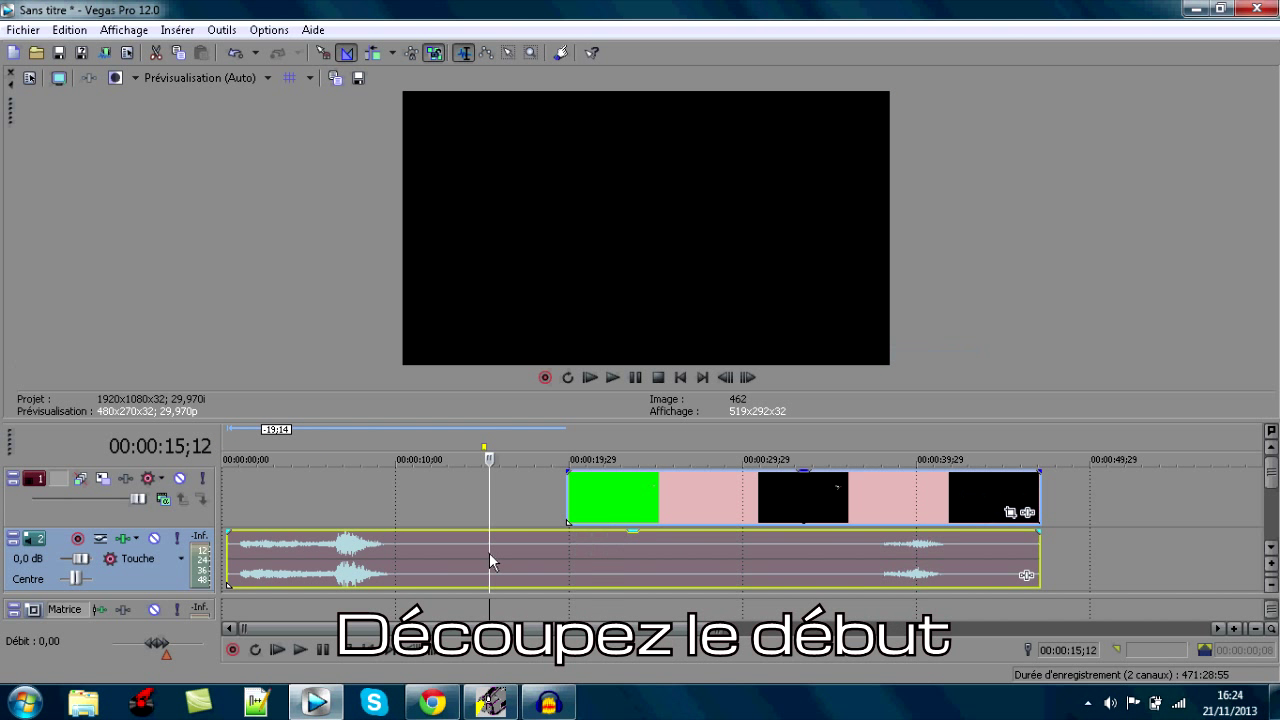
pyautogui.click(467, 555)
pyautogui.press('Delete')
# Move the trimmed green-screen clip to the start of the timeline and return the cursor to its beginning.
pyautogui.moveTo(616, 481); pyautogui.dragTo(275, 495)
pyautogui.doubleClick(287, 505)
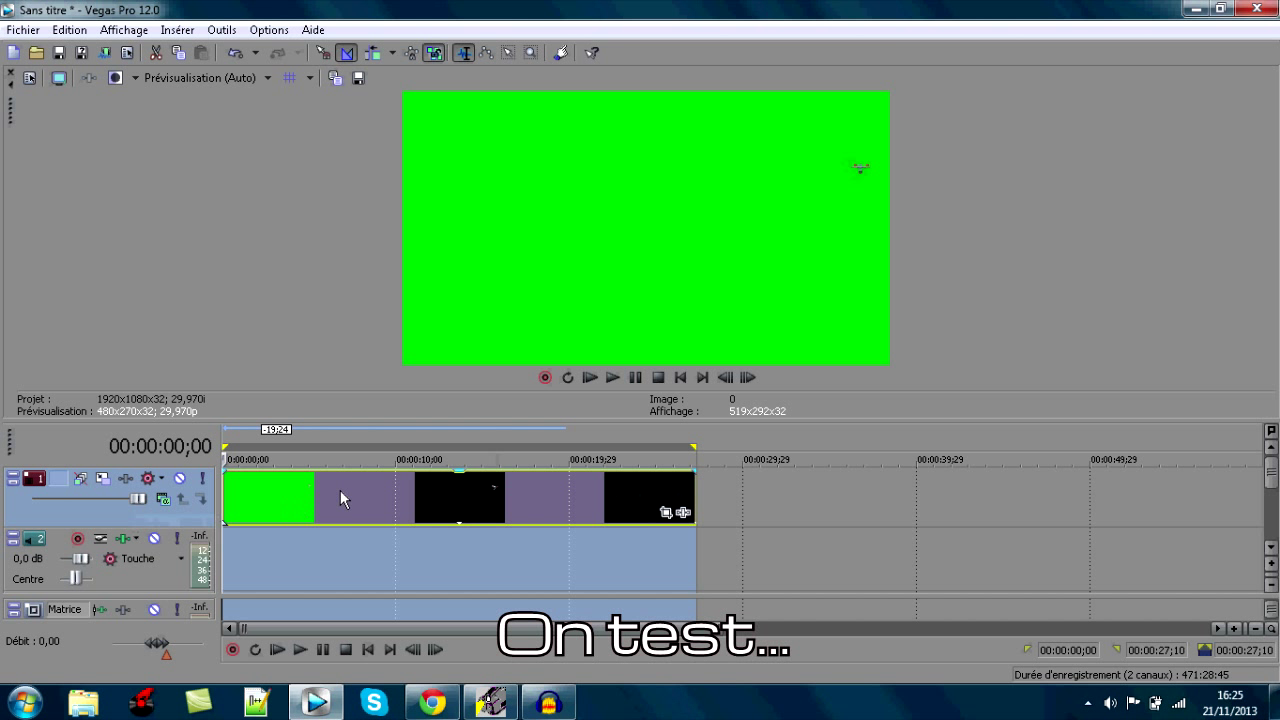
pyautogui.click(425, 490)
pyautogui.hotkey('ctrl', 'Home')
# Play up to the end of the ship's green-screen passage and trim off the rest of the clip at 00:00:08;27.
pyautogui.click(613, 378)
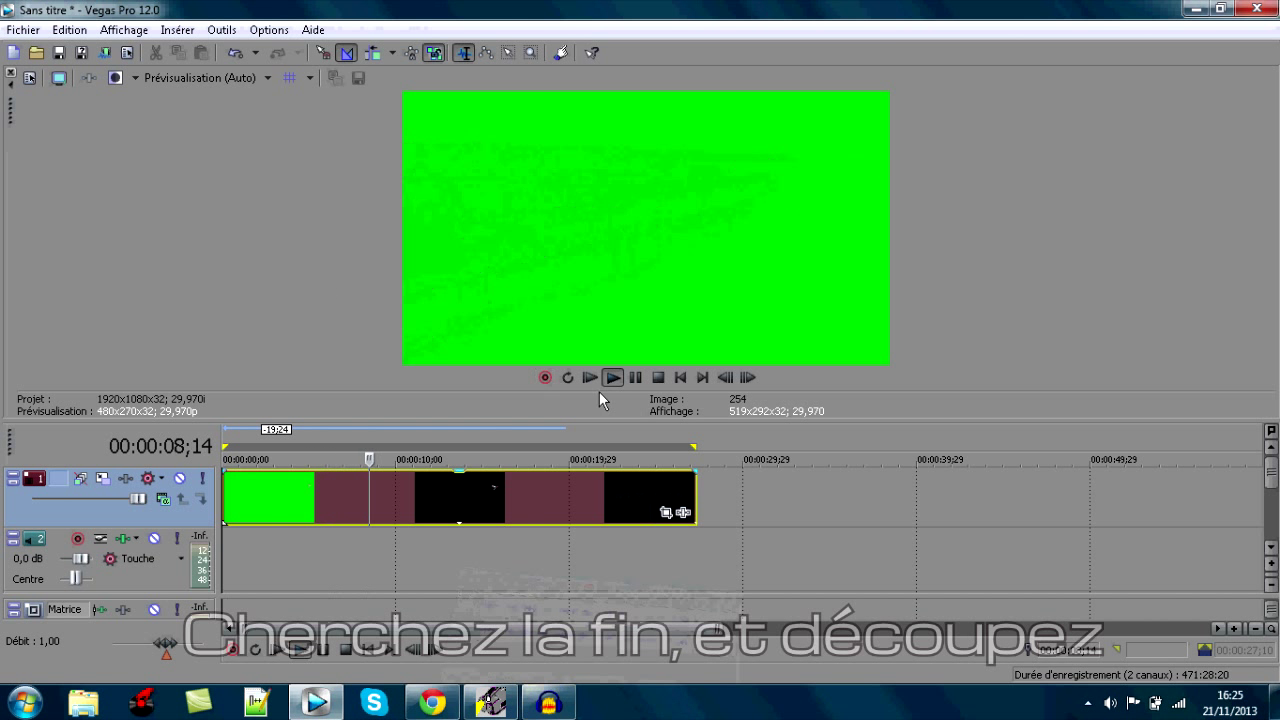
pyautogui.click(726, 378)
pyautogui.click(726, 378)
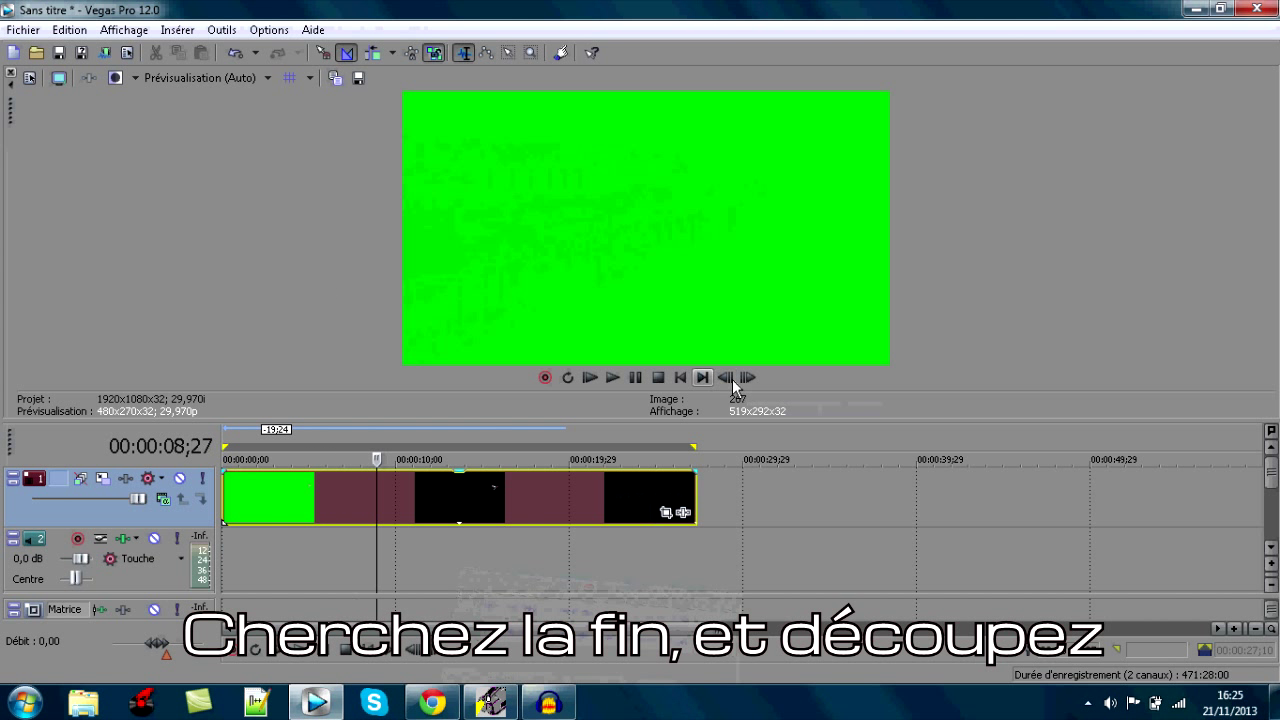
pyautogui.rightClick(388, 479)
pyautogui.click(530, 371)
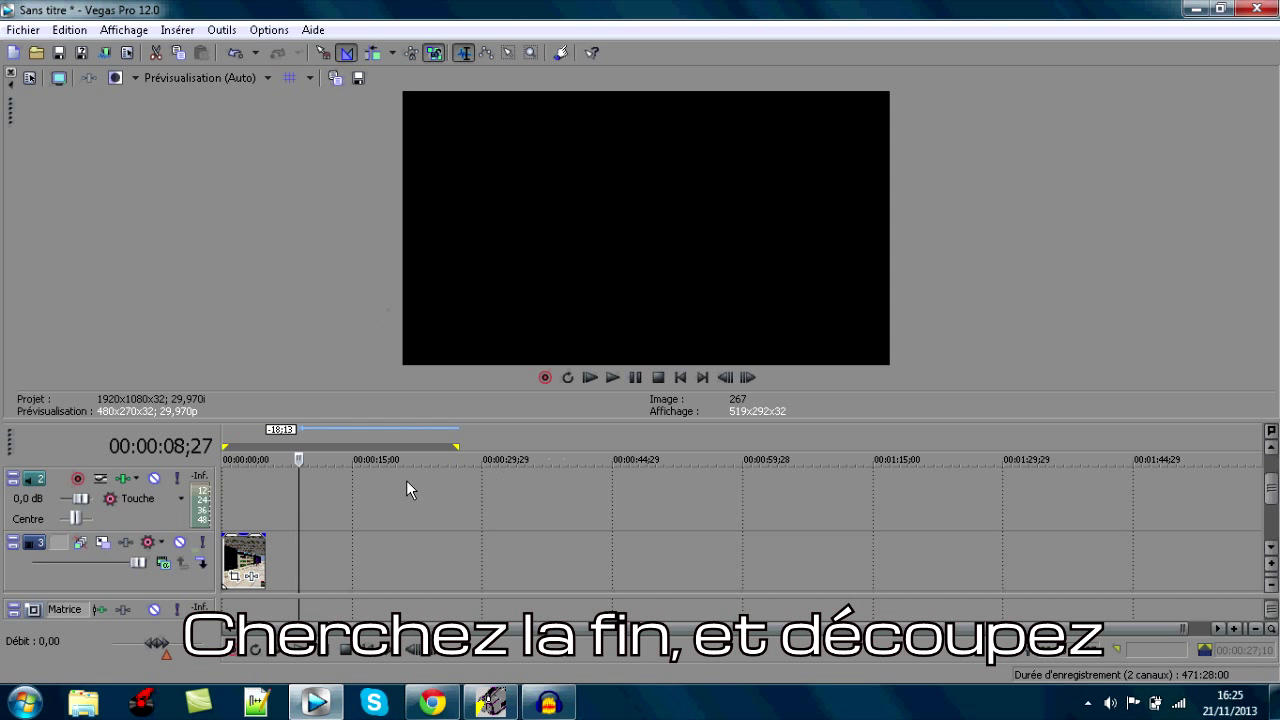
pyautogui.scroll(1, 406, 480)
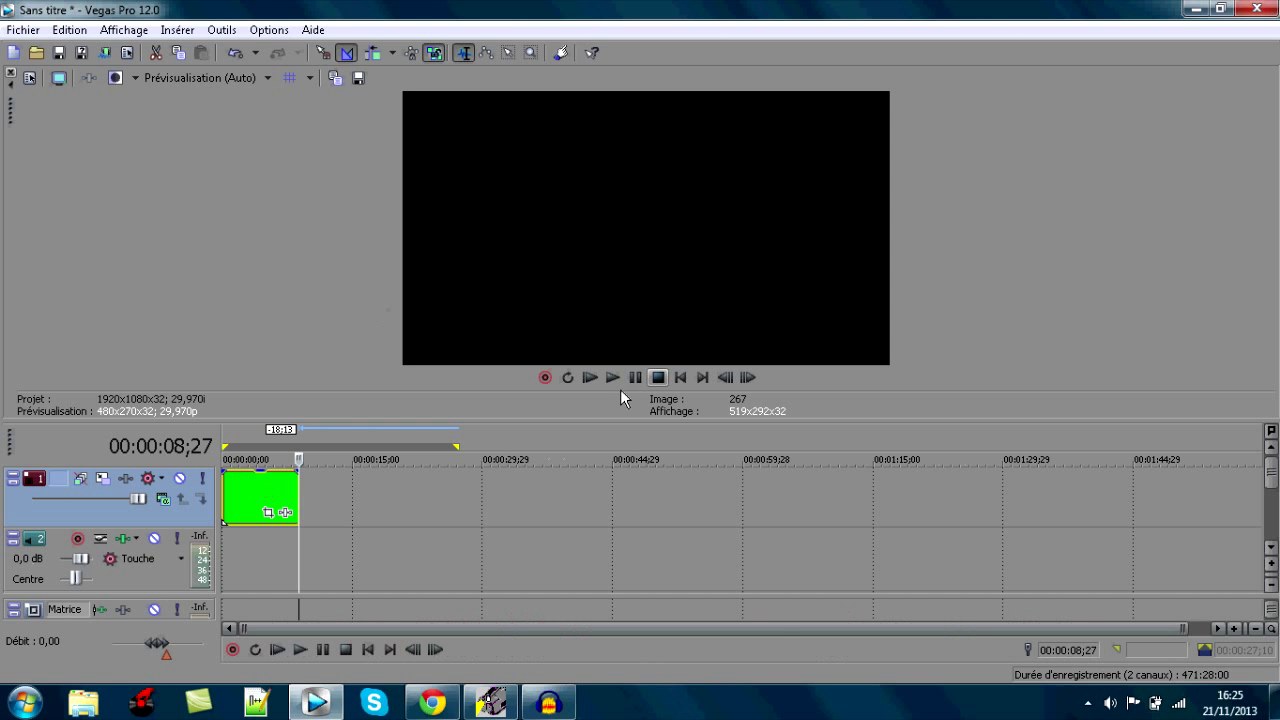
# Add the Incrustation en chrominance Sony event effect to the green-screen clip, with the cursor back at the timeline start.
pyautogui.click(680, 378)
pyautogui.rightClick(258, 495)
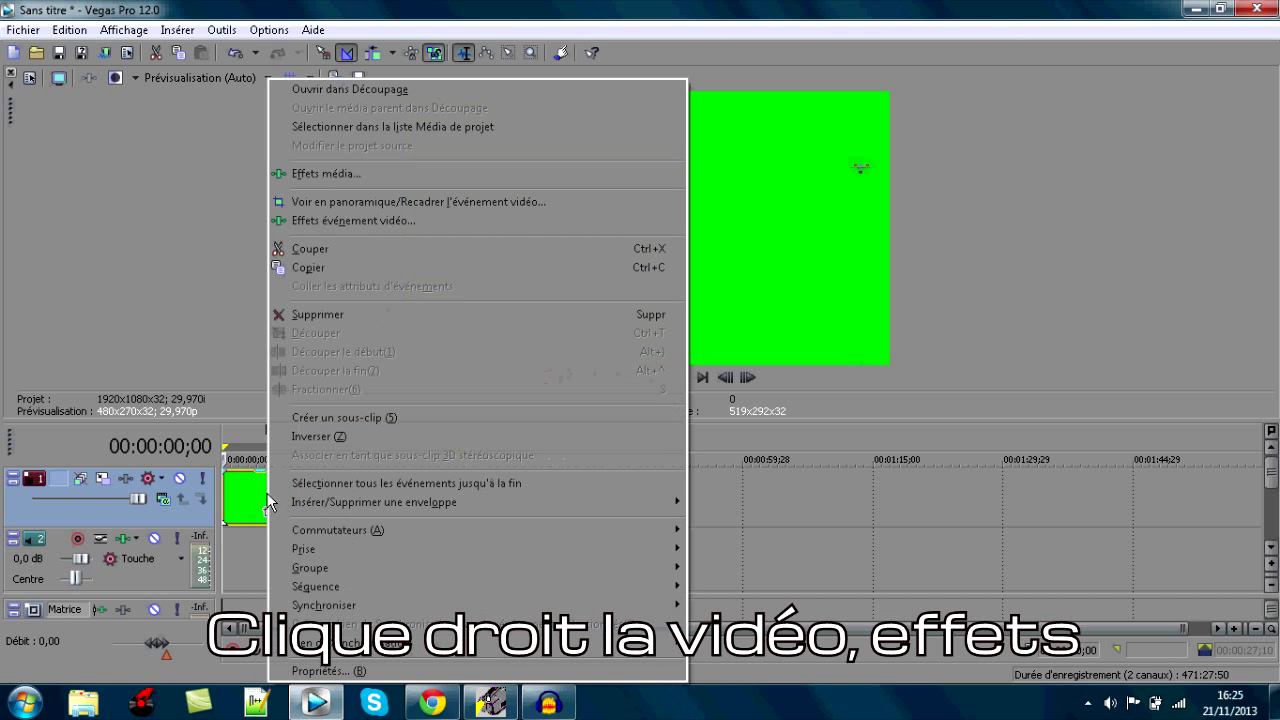
pyautogui.click(412, 219)
pyautogui.click(651, 487)
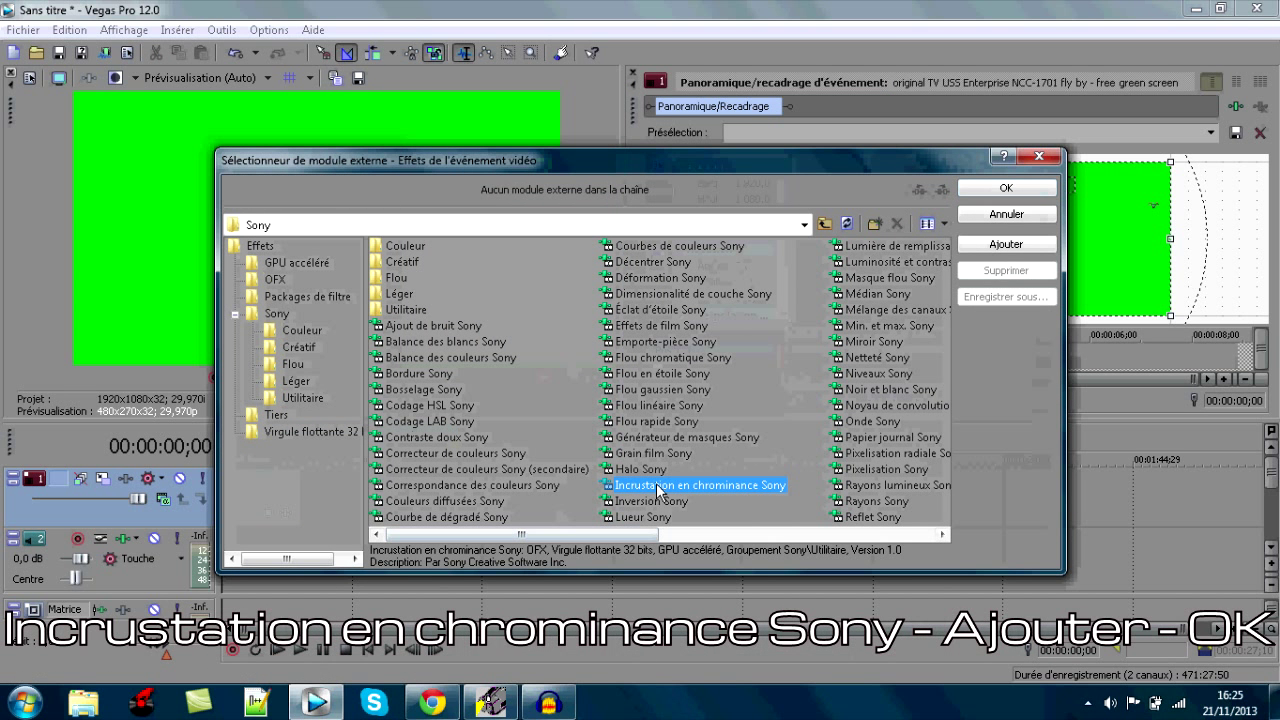
pyautogui.click(1006, 244)
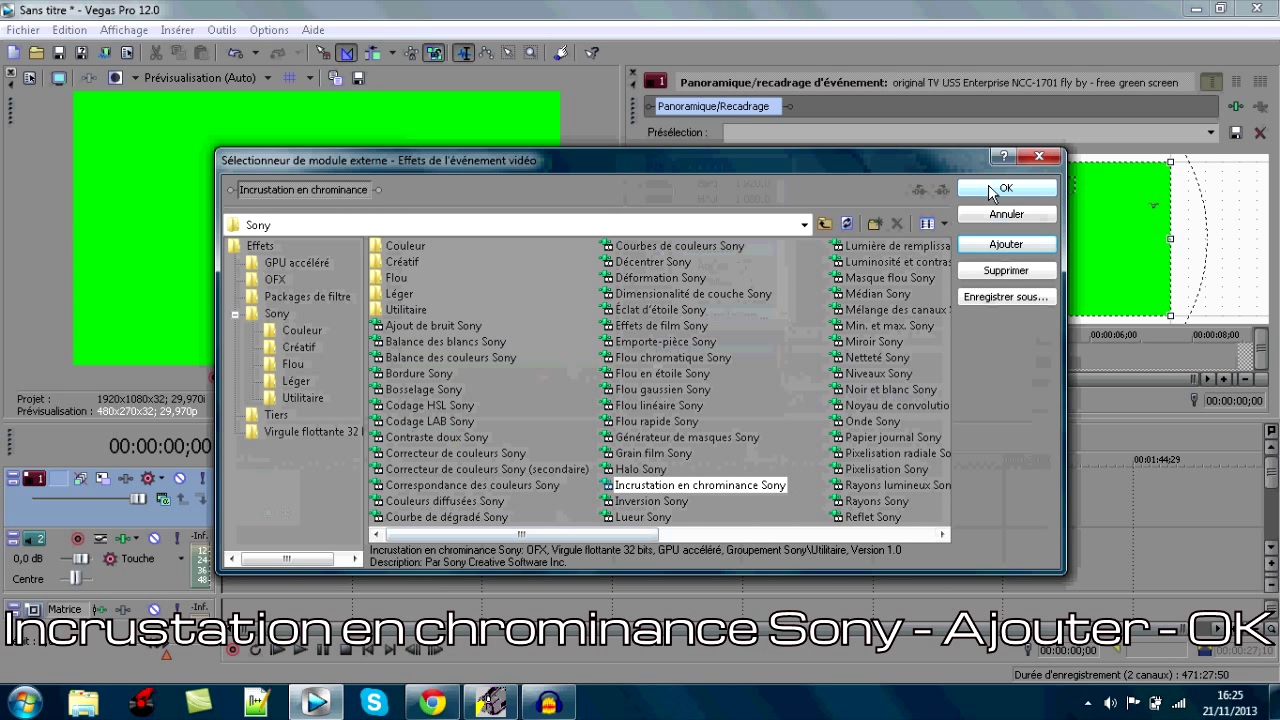
pyautogui.click(990, 193)
# Turn the chroma key off, sample the preview's green background as its key colour, and turn the effect back on.
pyautogui.click(794, 106)
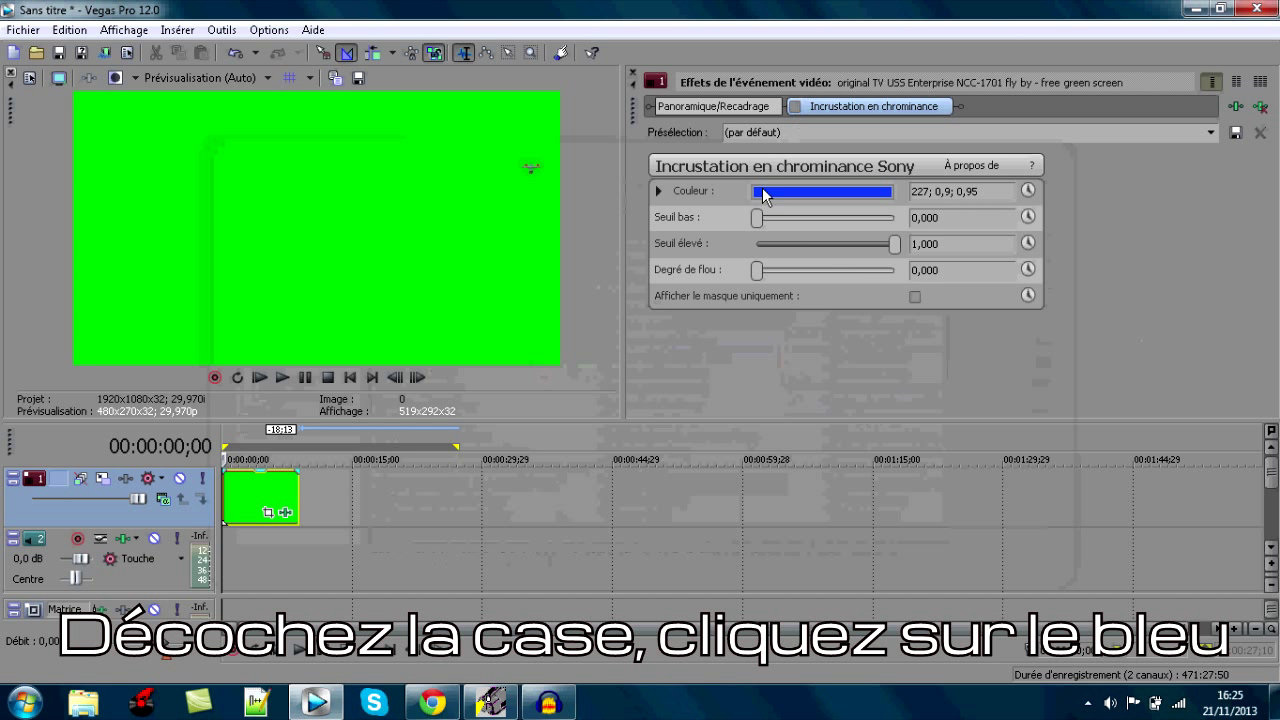
pyautogui.click(768, 190)
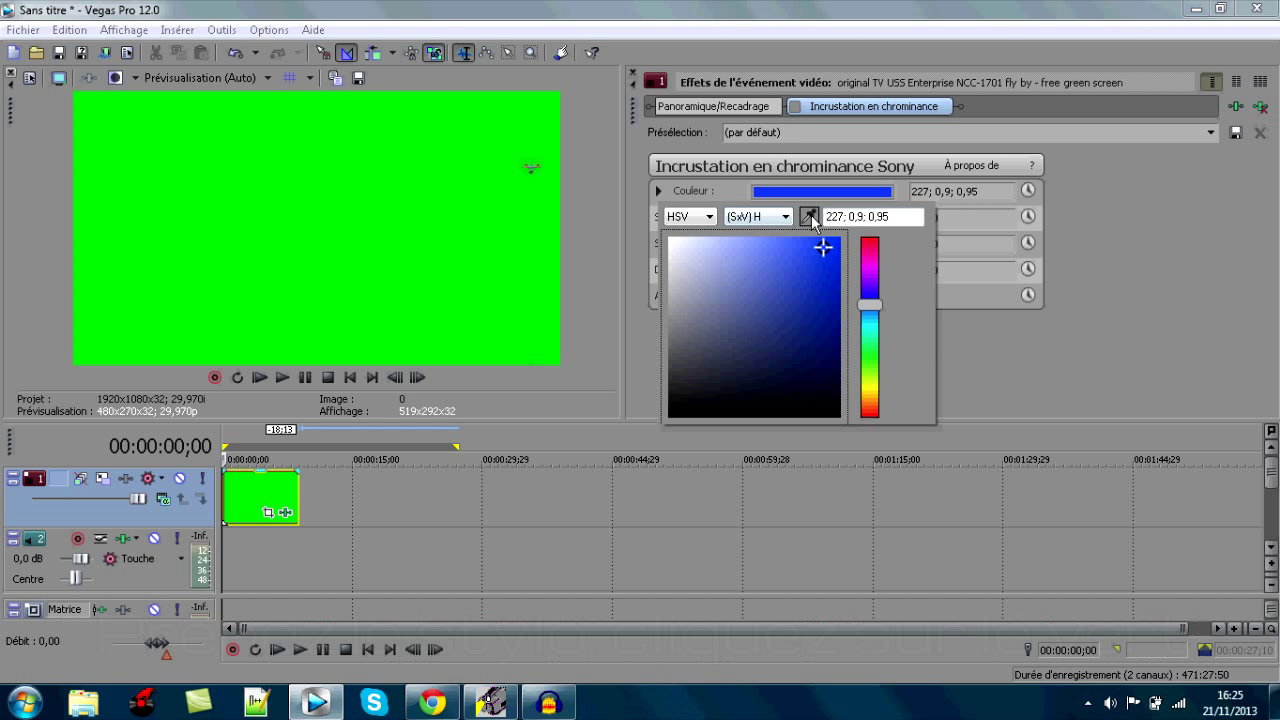
pyautogui.click(810, 216)
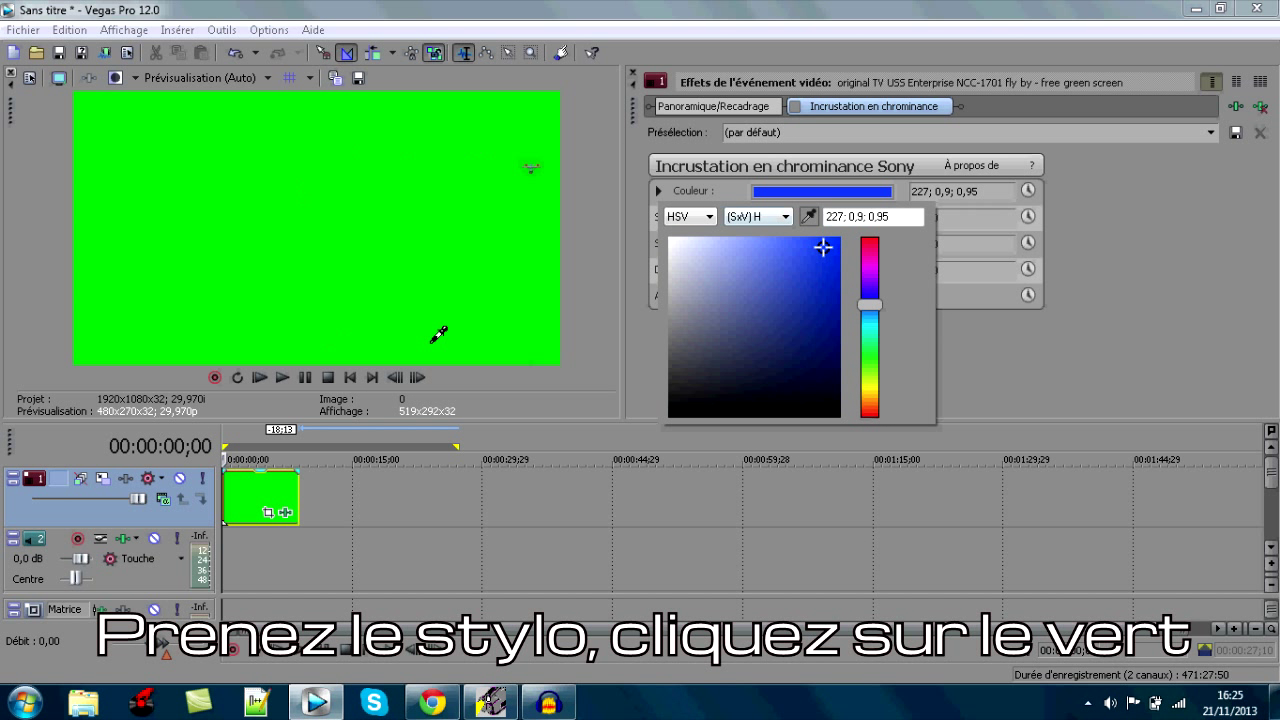
pyautogui.click(329, 174)
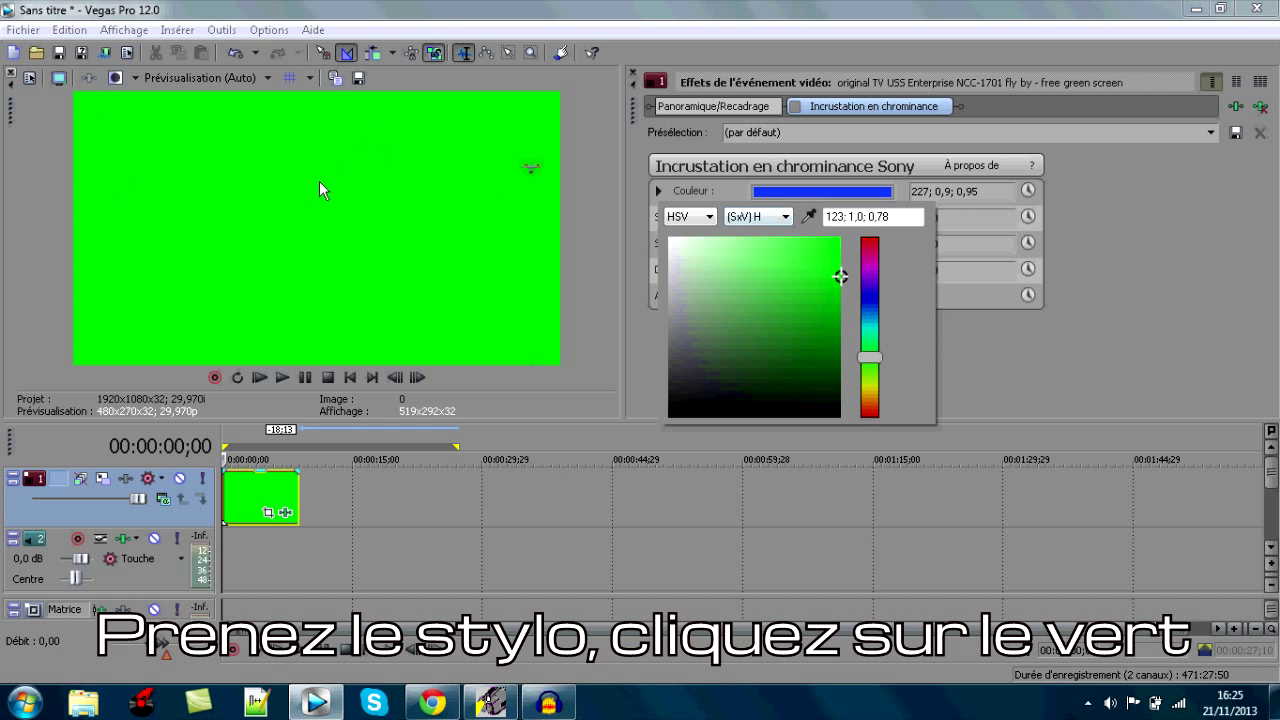
pyautogui.click(797, 108)
pyautogui.click(795, 107)
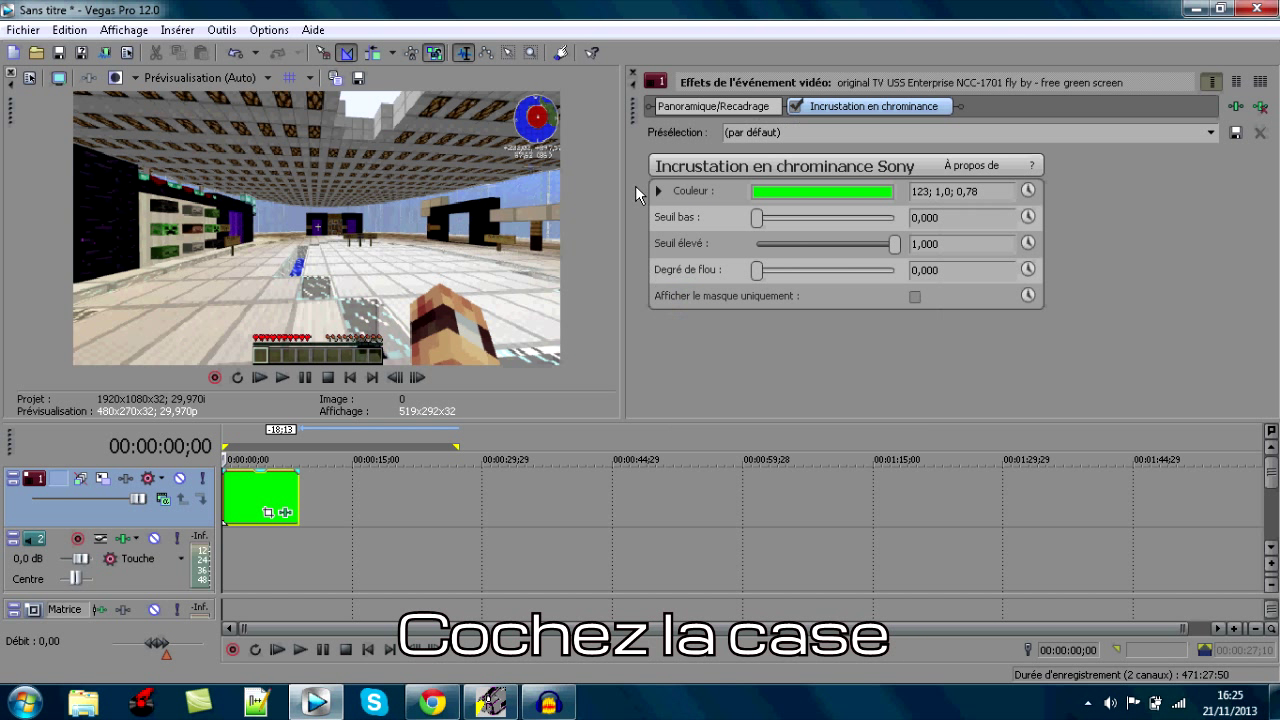
# Close the effect settings and play the keyed composite from the start to check the render.
pyautogui.click(633, 74)
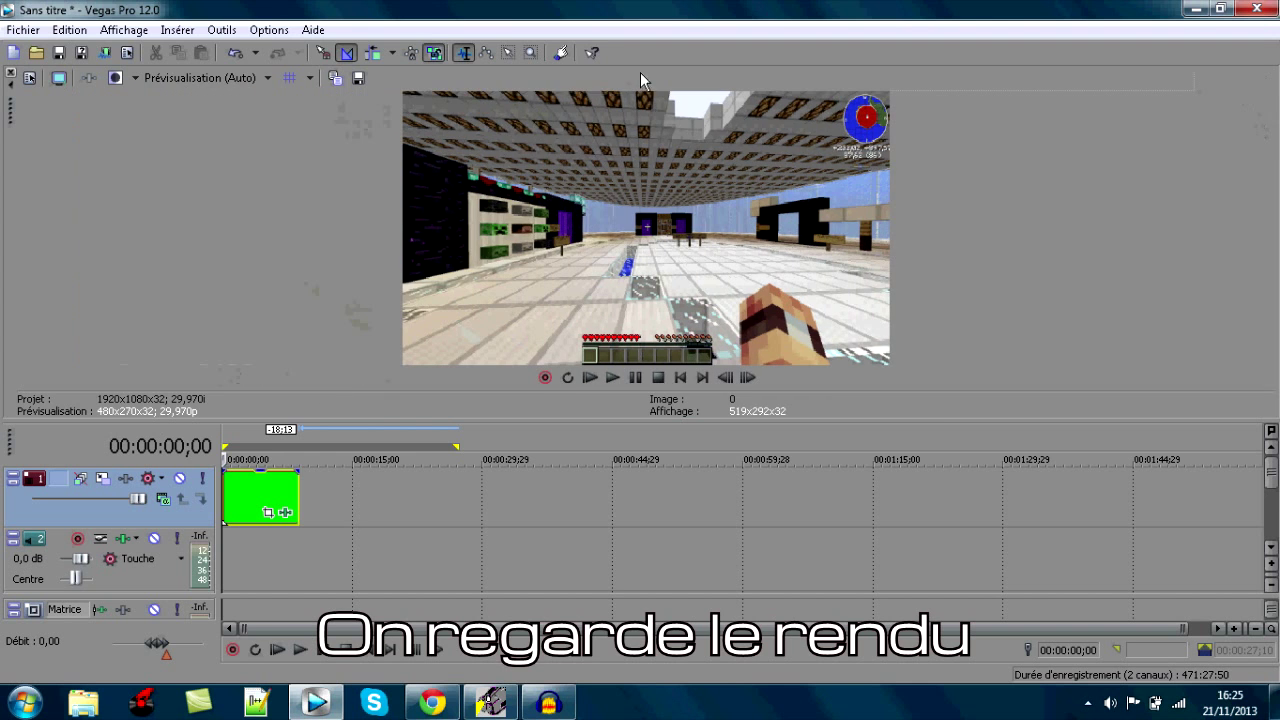
pyautogui.click(617, 378)
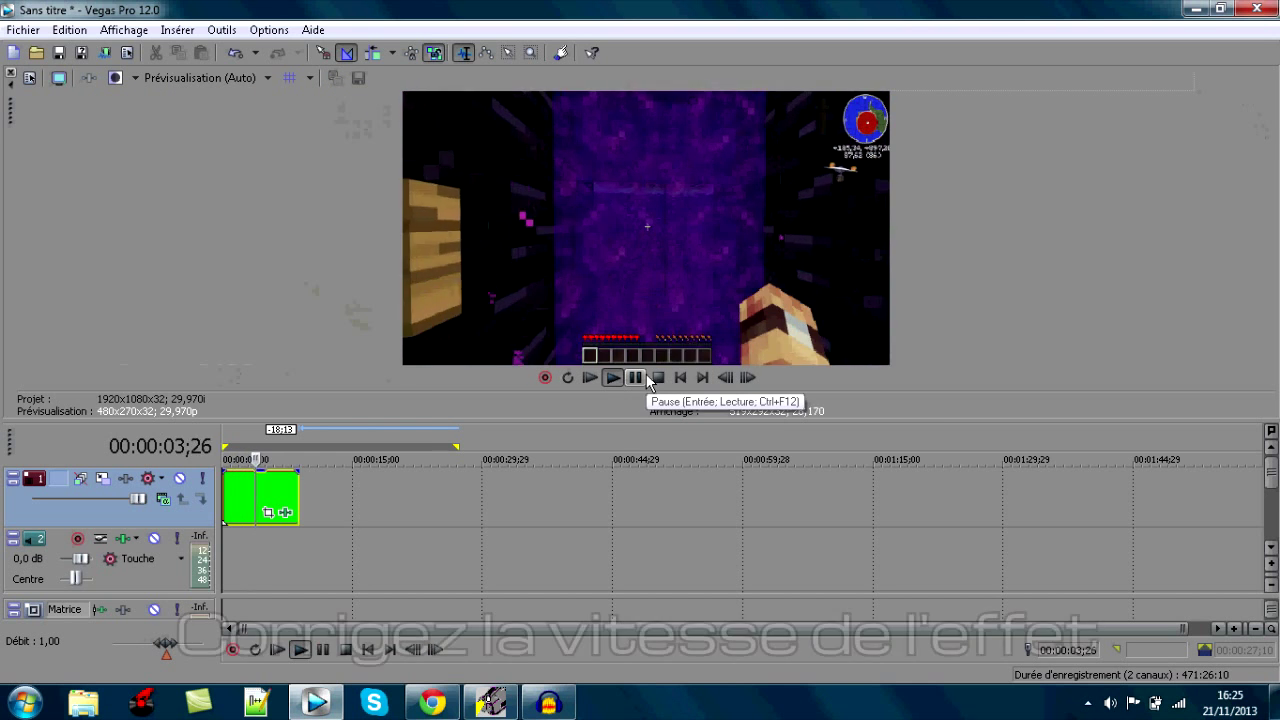
pyautogui.click(636, 378)
# Time-compress the green-screen ship clip to a length of 00:00:02;21 and play the composite from the start to check its speed.
pyautogui.moveTo(295, 491); pyautogui.dragTo(274, 491)
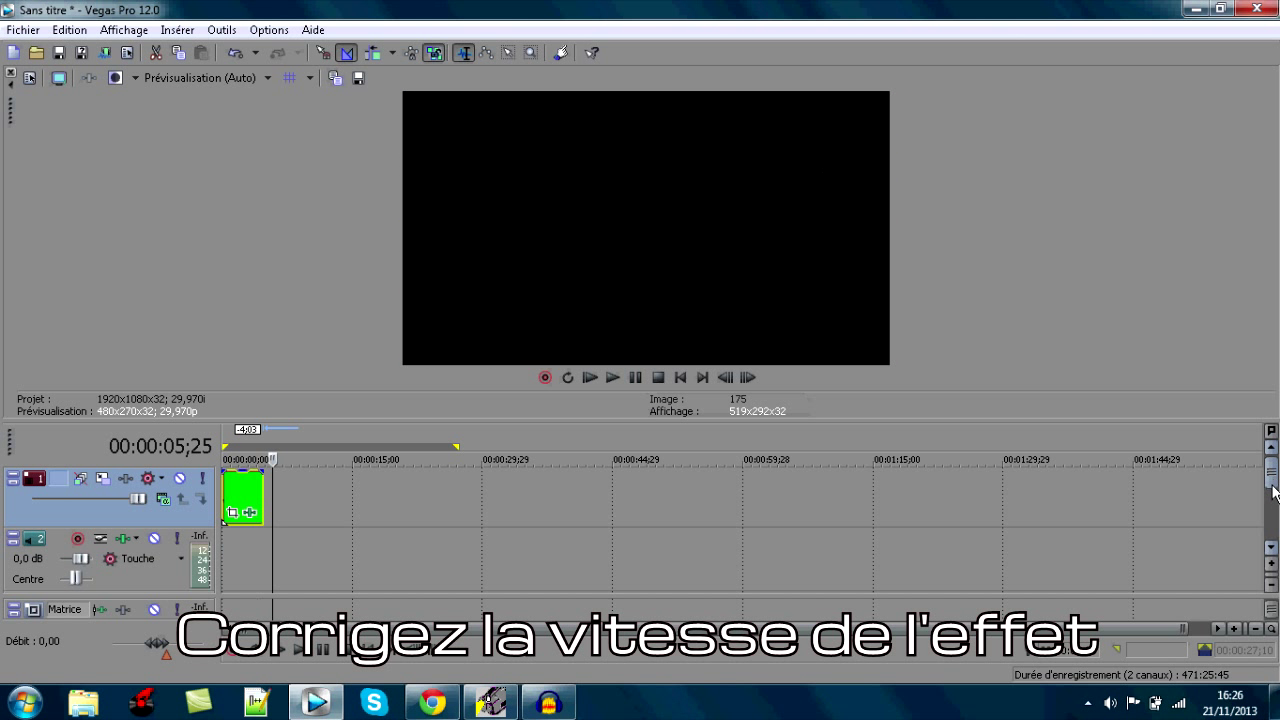
pyautogui.moveTo(649, 420); pyautogui.dragTo(649, 349)
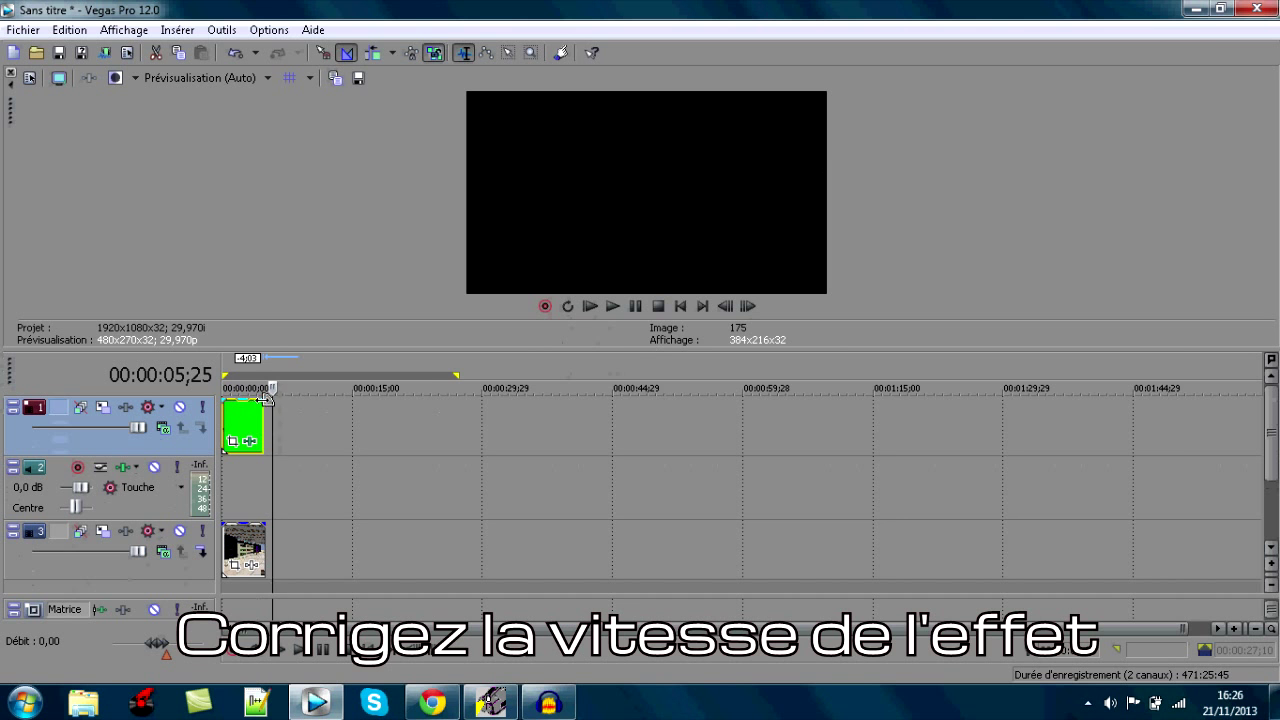
pyautogui.scroll(2, 282, 412)
pyautogui.click(680, 306)
pyautogui.click(613, 306)
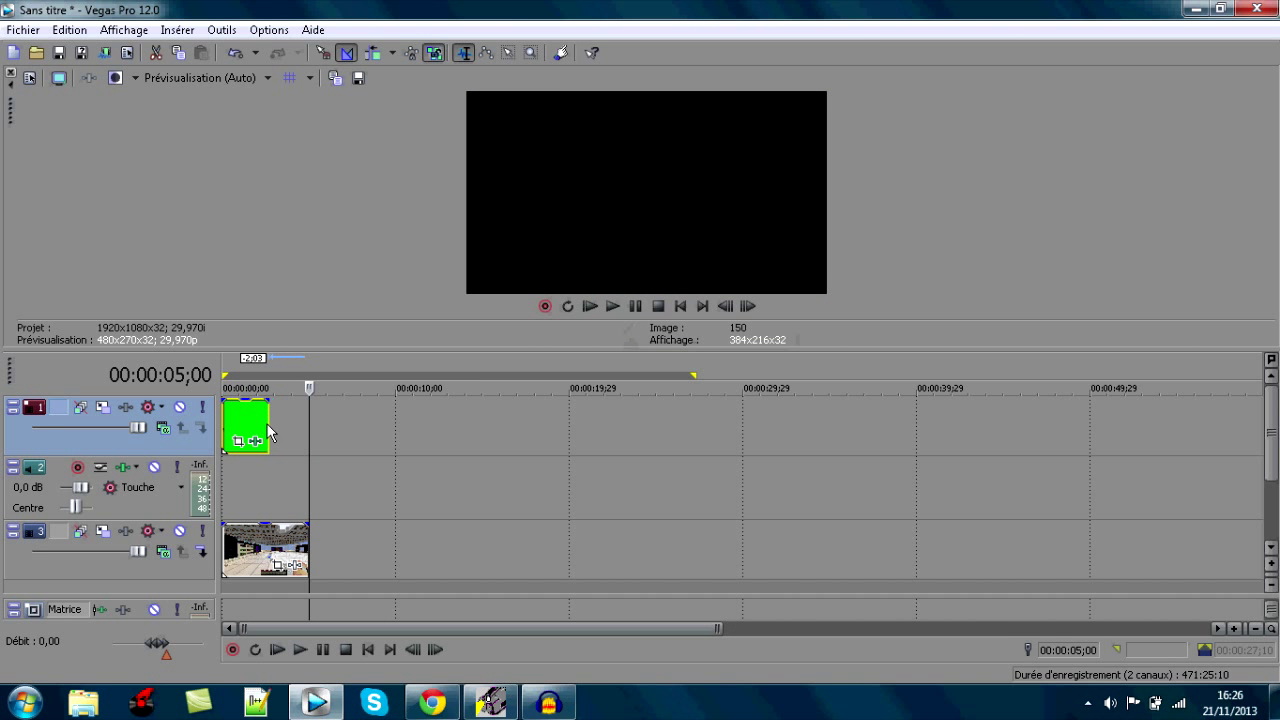
pyautogui.click(680, 306)
pyautogui.click(613, 306)
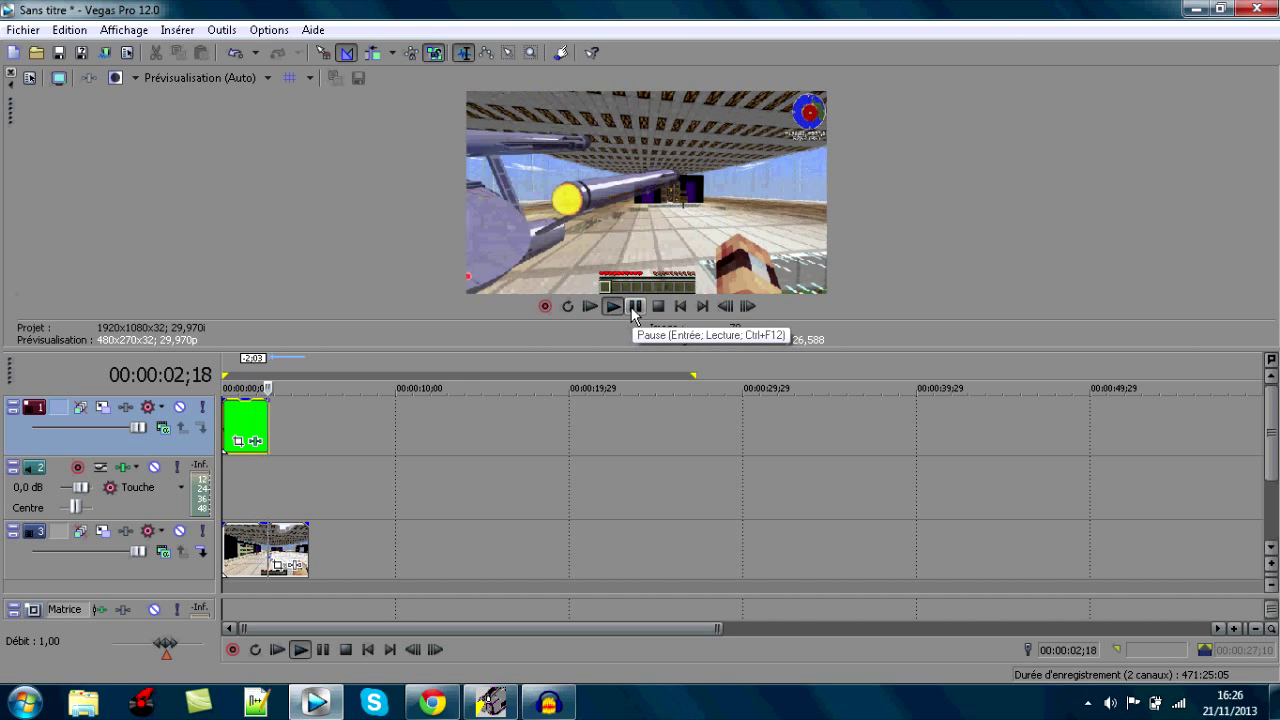
pyautogui.click(636, 306)
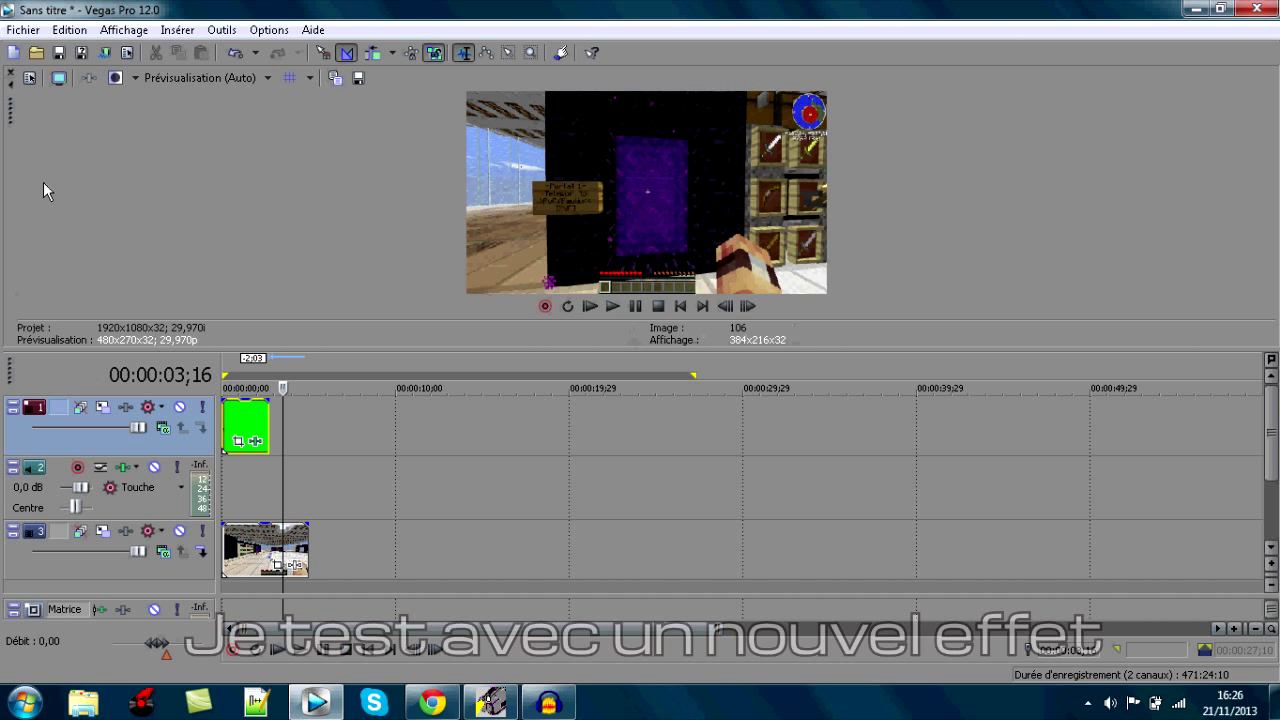
# Delete the ship clip and import the video "Explosion with Debris ground Crack an Sound - free green screen" onto the timeline.
pyautogui.doubleClick(250, 420)
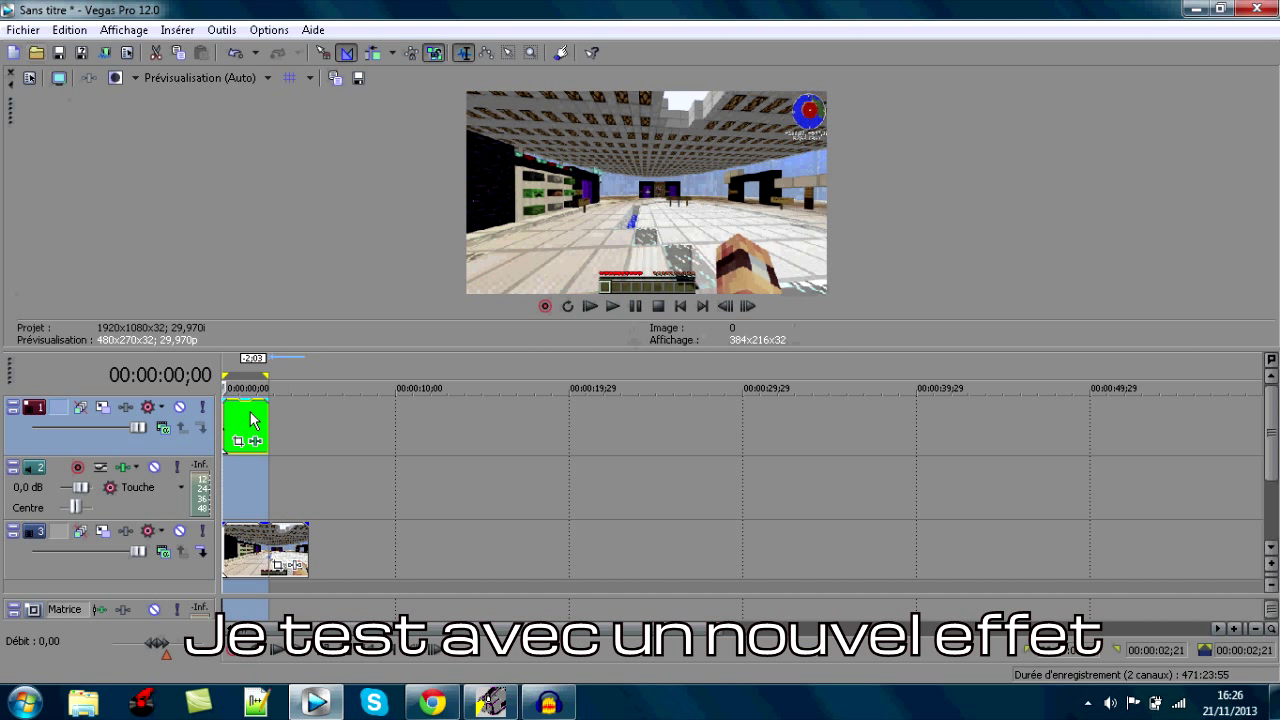
pyautogui.click(44, 56)
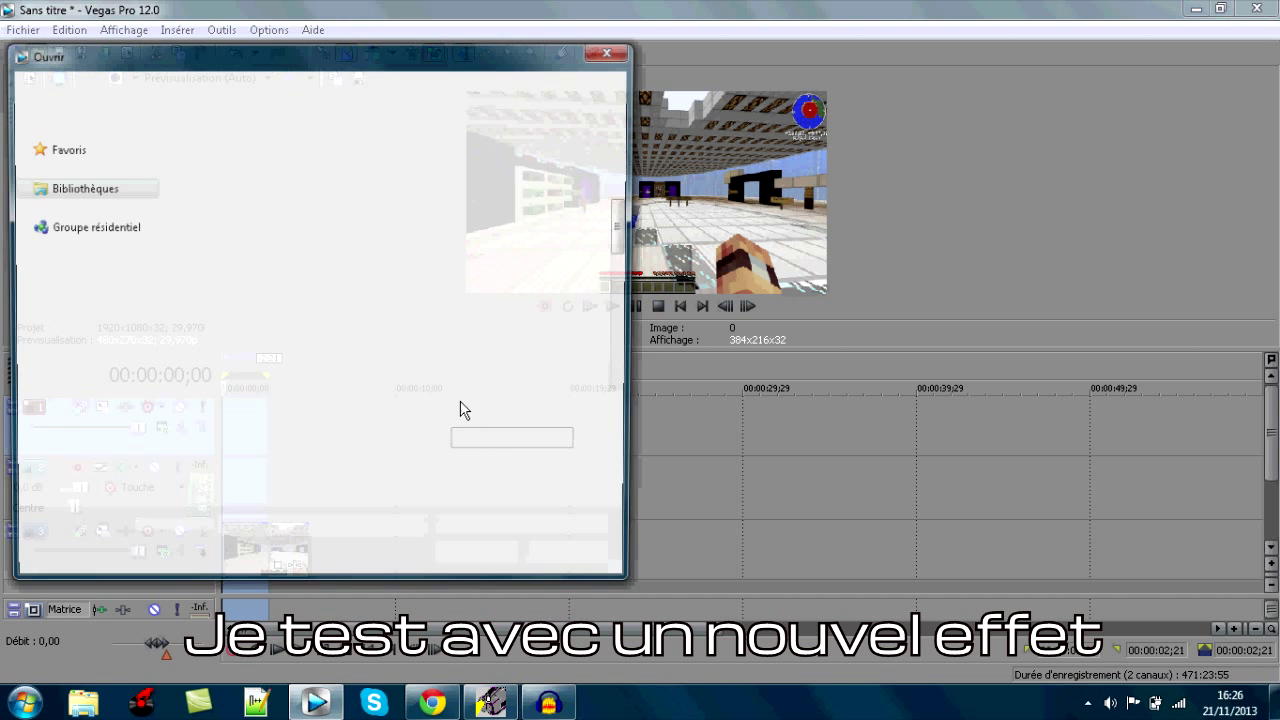
pyautogui.scroll(-2, 624, 233)
pyautogui.doubleClick(556, 250)
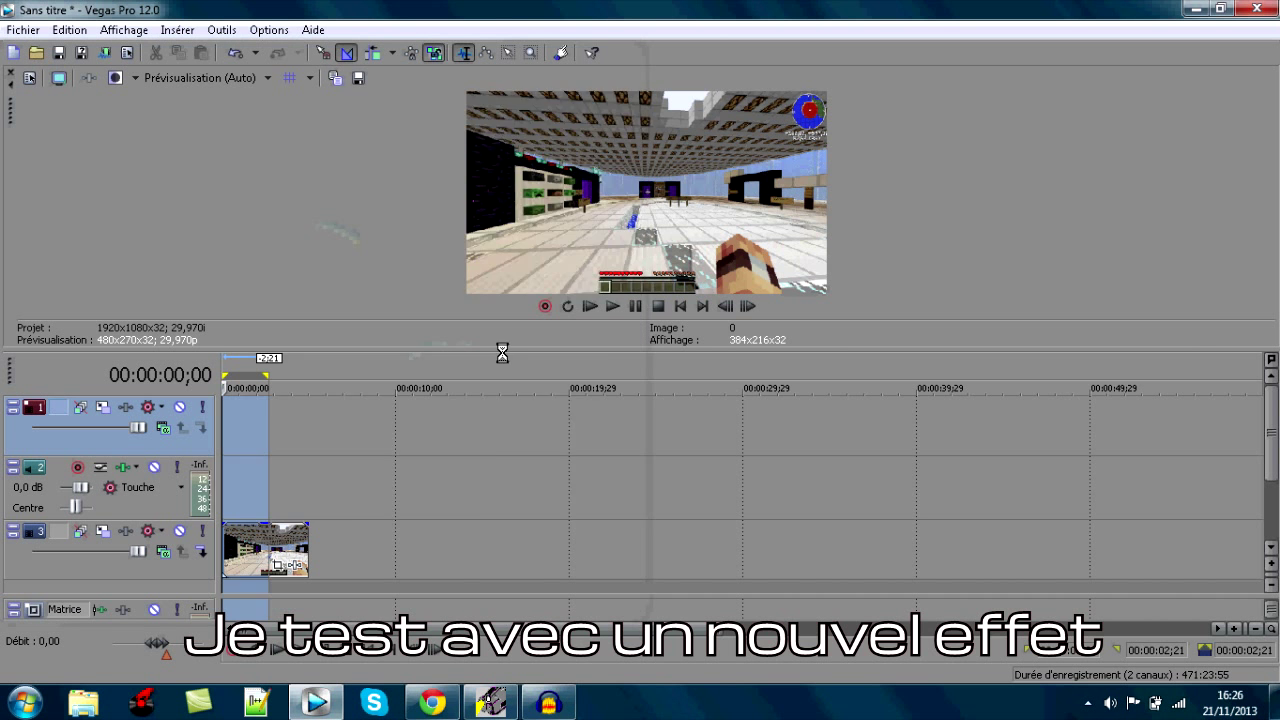
# Play into the explosion and step back frame by frame to place the cursor on the plain green frame at 00:00:10;15.
pyautogui.moveTo(321, 428); pyautogui.dragTo(401, 430)
pyautogui.click(379, 421)
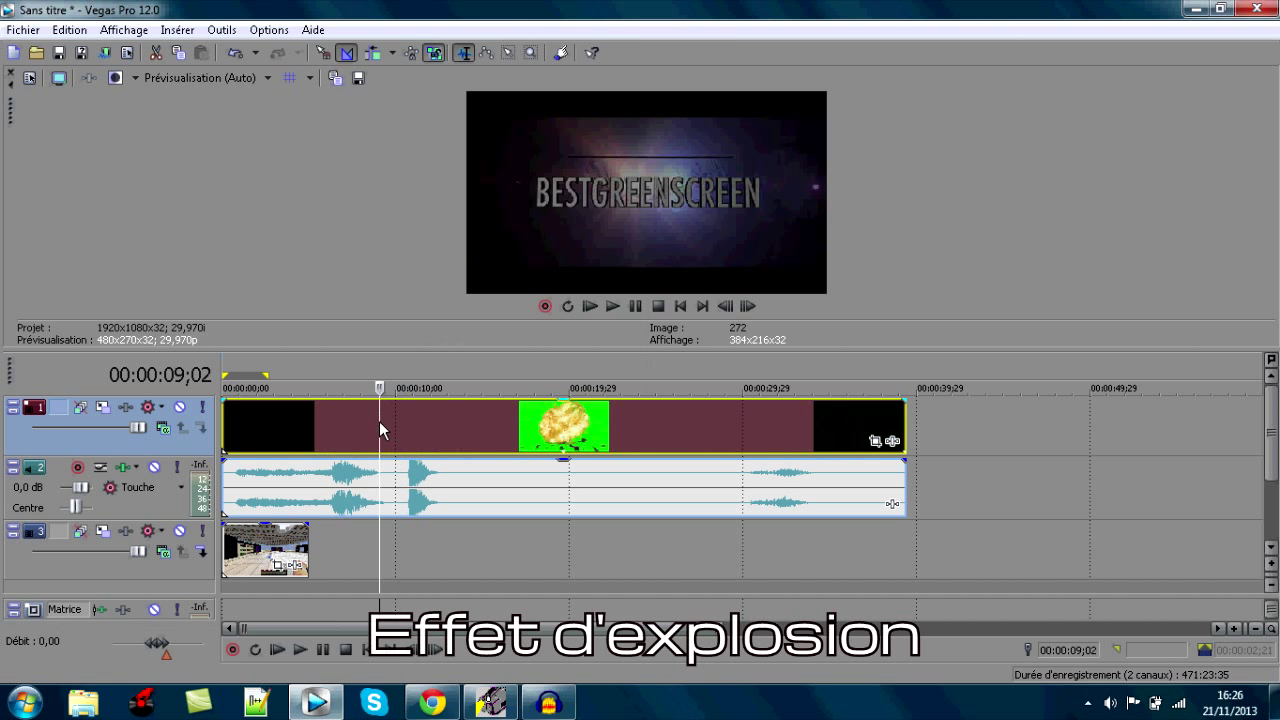
pyautogui.click(614, 308)
pyautogui.click(635, 307)
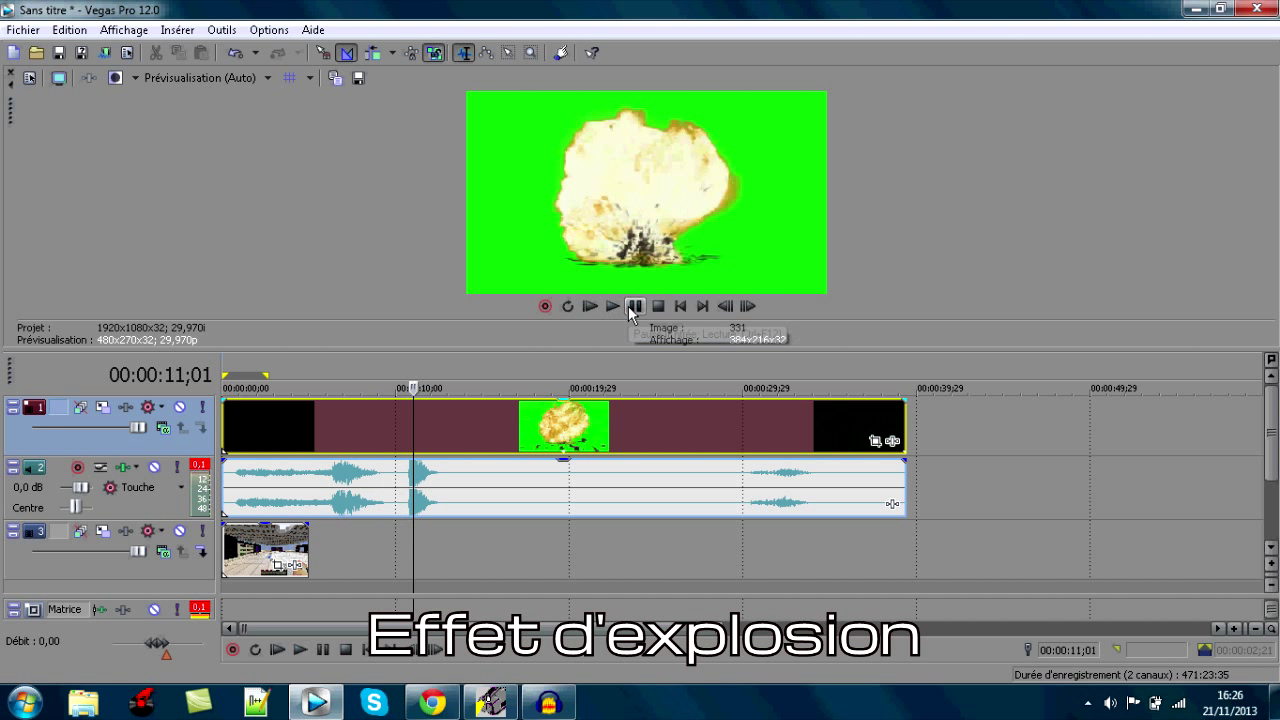
pyautogui.click(726, 307)
pyautogui.click(726, 307)
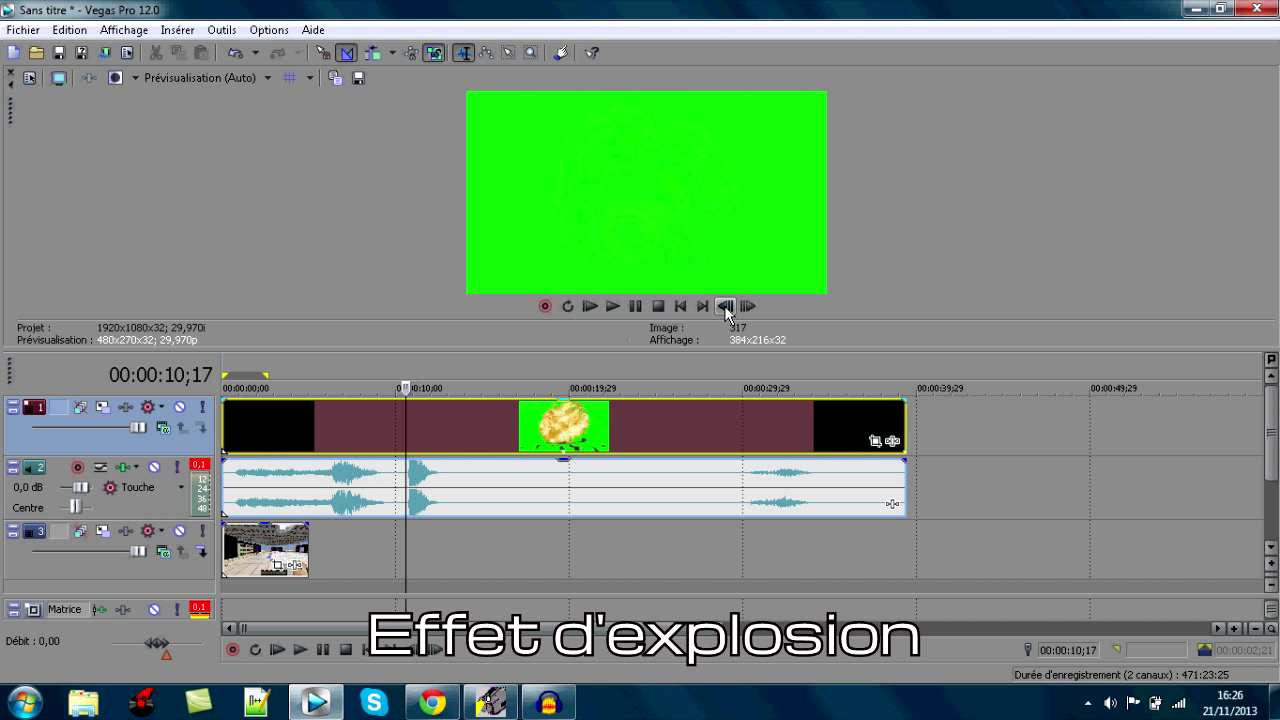
pyautogui.click(726, 307)
pyautogui.click(748, 307)
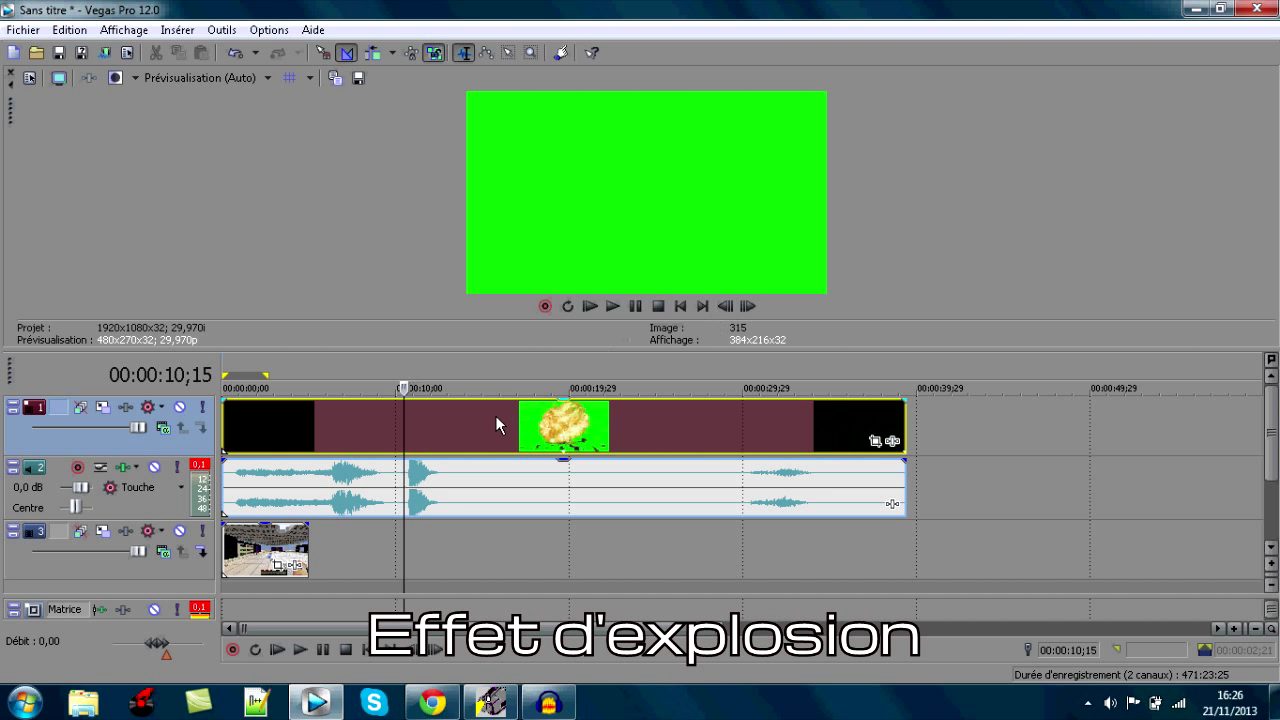
pyautogui.rightClick(405, 420)
pyautogui.click(488, 371)
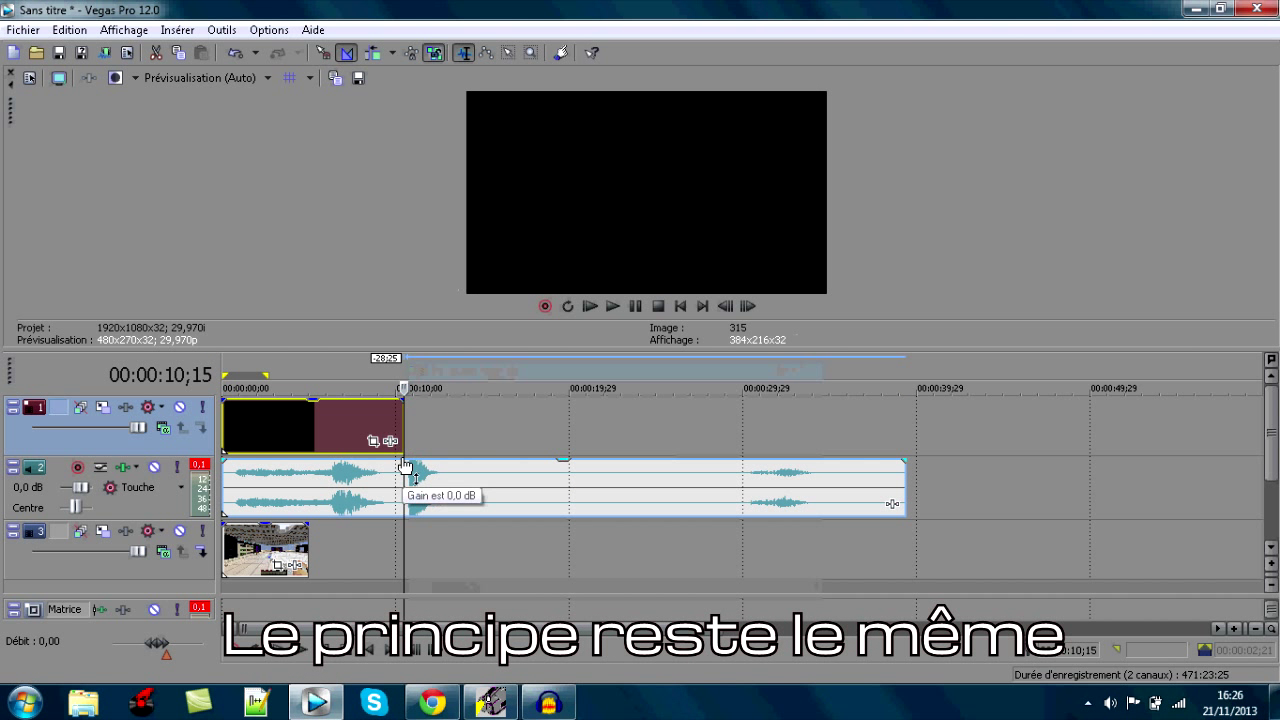
pyautogui.hotkey('ctrl', 'z')
# Trim off the explosion clip's video and audio before 00:00:10;15 and move both remaining events to the timeline start.
pyautogui.rightClick(404, 444)
pyautogui.click(464, 356)
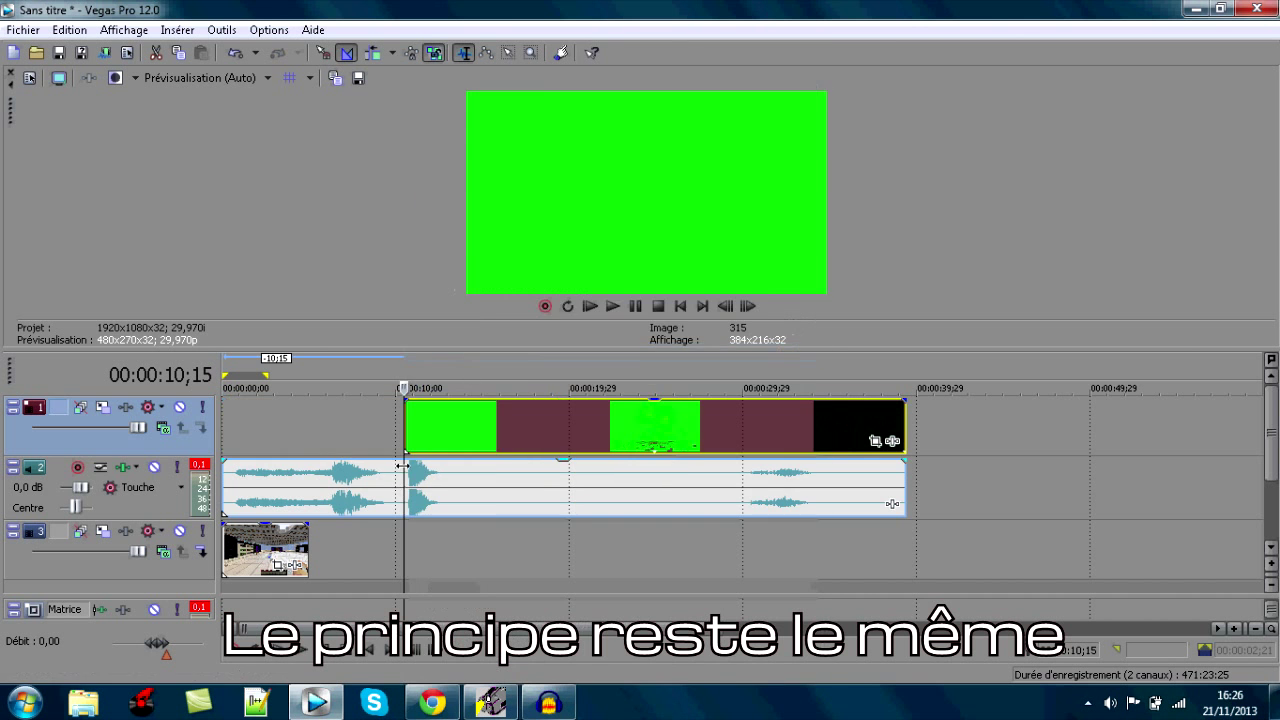
pyautogui.rightClick(404, 465)
pyautogui.click(474, 373)
pyautogui.moveTo(489, 420); pyautogui.dragTo(305, 425)
pyautogui.moveTo(543, 512); pyautogui.dragTo(274, 519)
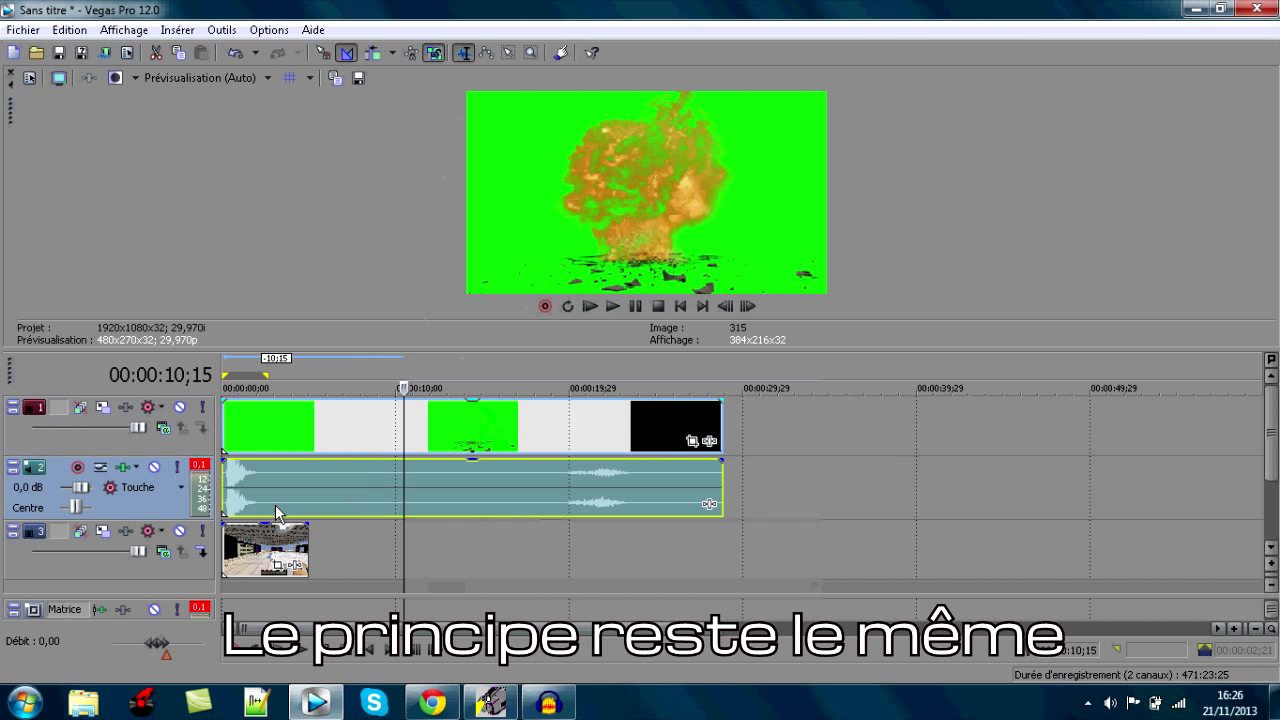
# Play the explosion from the start until it has faded, and trim about 21;10 off the end of its video and audio.
pyautogui.click(680, 306)
pyautogui.click(613, 306)
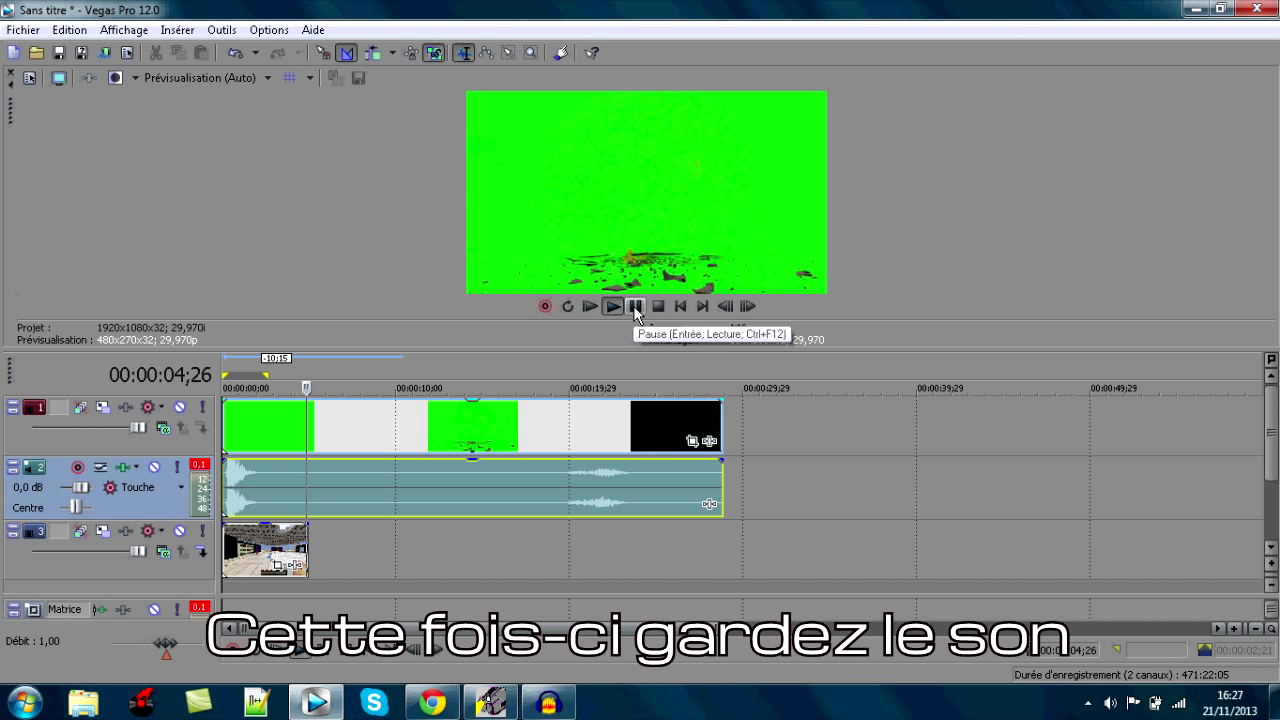
pyautogui.click(635, 308)
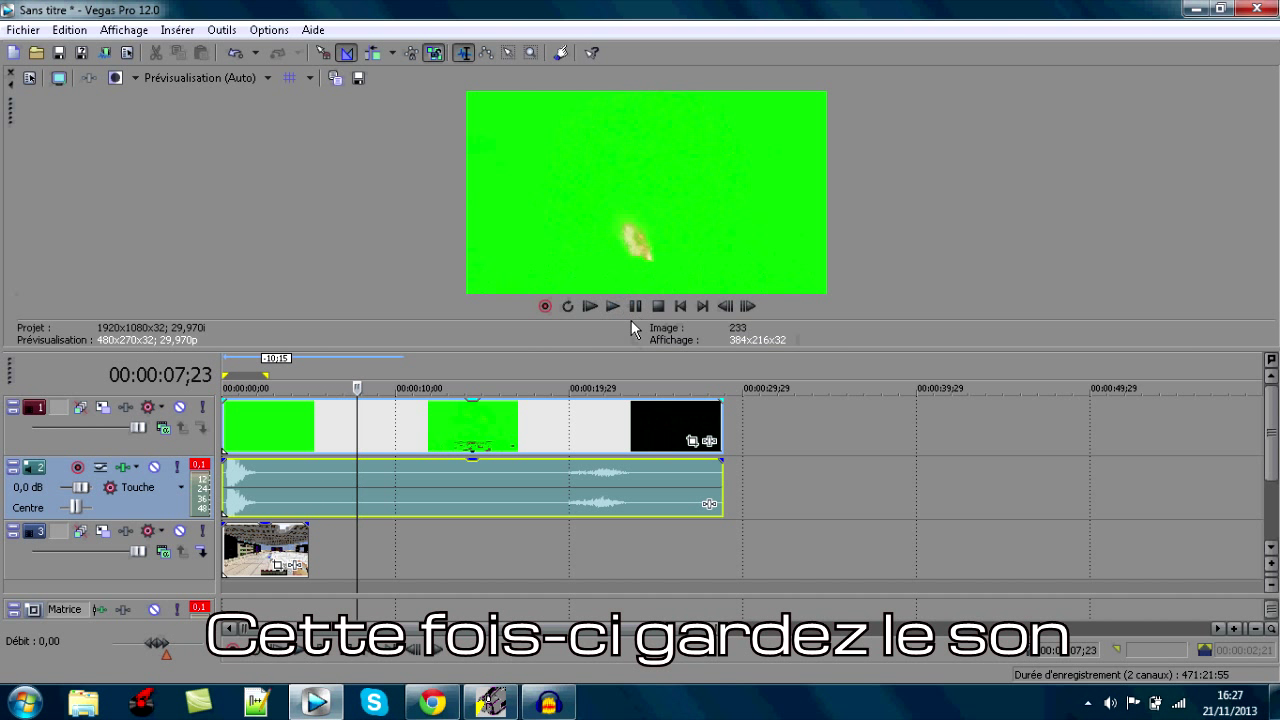
pyautogui.rightClick(352, 427)
pyautogui.click(390, 369)
pyautogui.rightClick(352, 487)
pyautogui.click(395, 372)
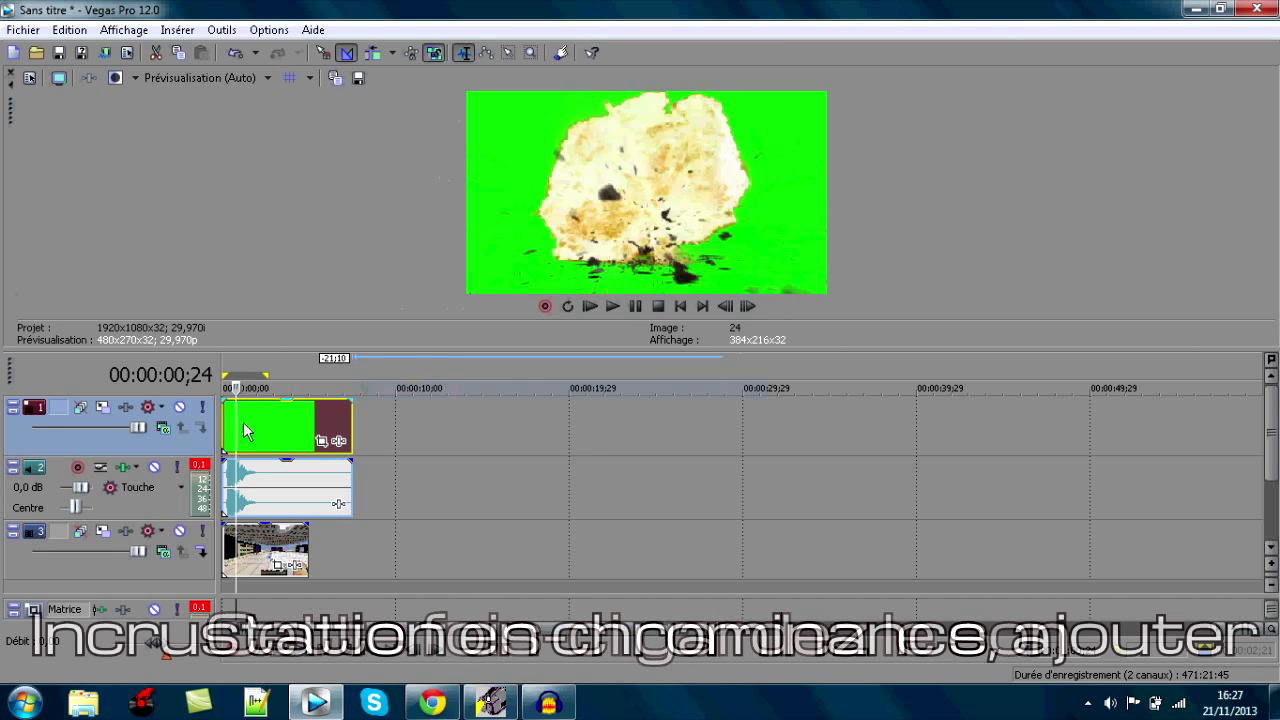
# Add the Incrustation en chrominance Sony event effect to the explosion video, with the fireball shown in the preview.
pyautogui.rightClick(240, 428)
pyautogui.click(330, 220)
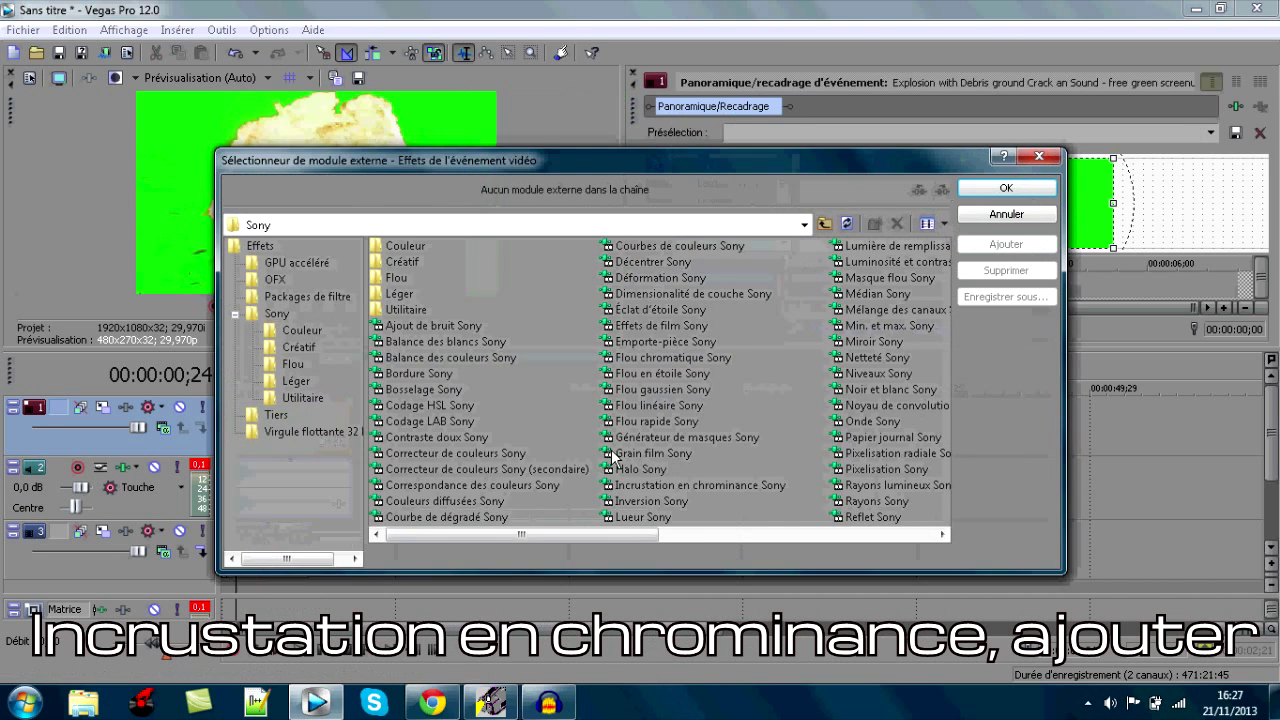
pyautogui.click(690, 485)
pyautogui.click(1005, 244)
pyautogui.click(1006, 188)
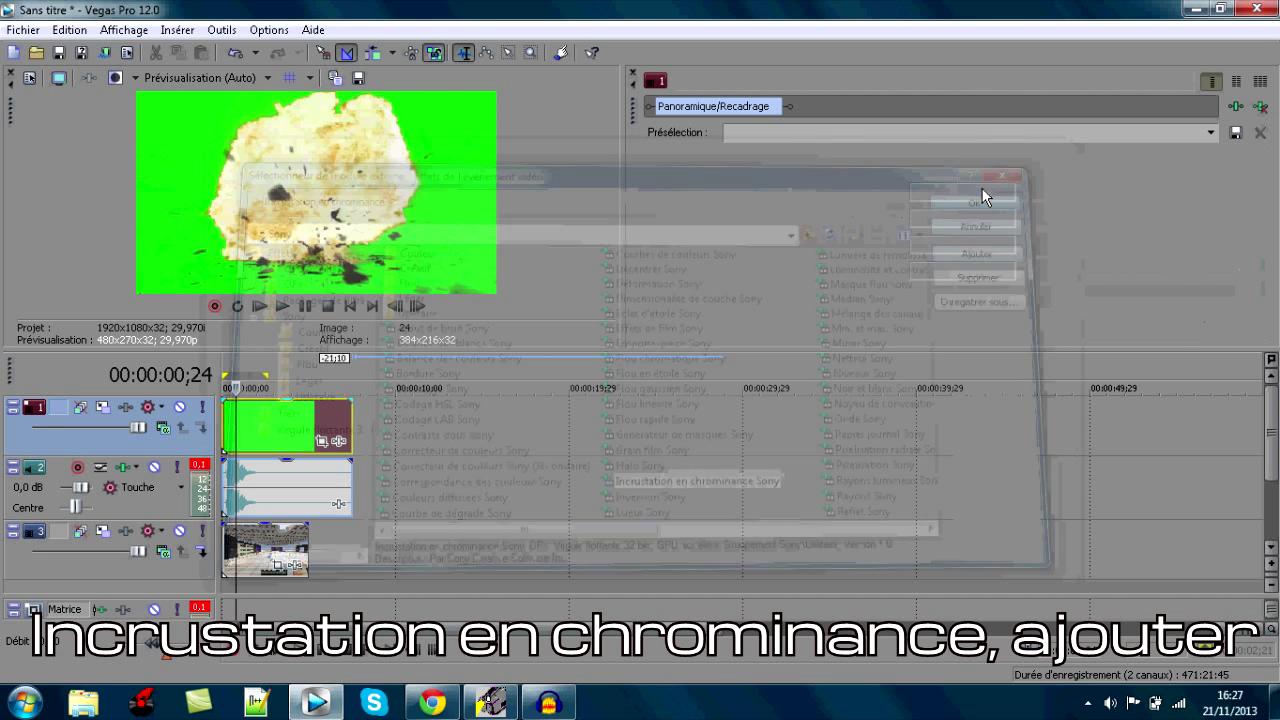
# With the chroma key turned off, sample the preview's green background as the key colour, and turn the effect back on.
pyautogui.click(790, 191)
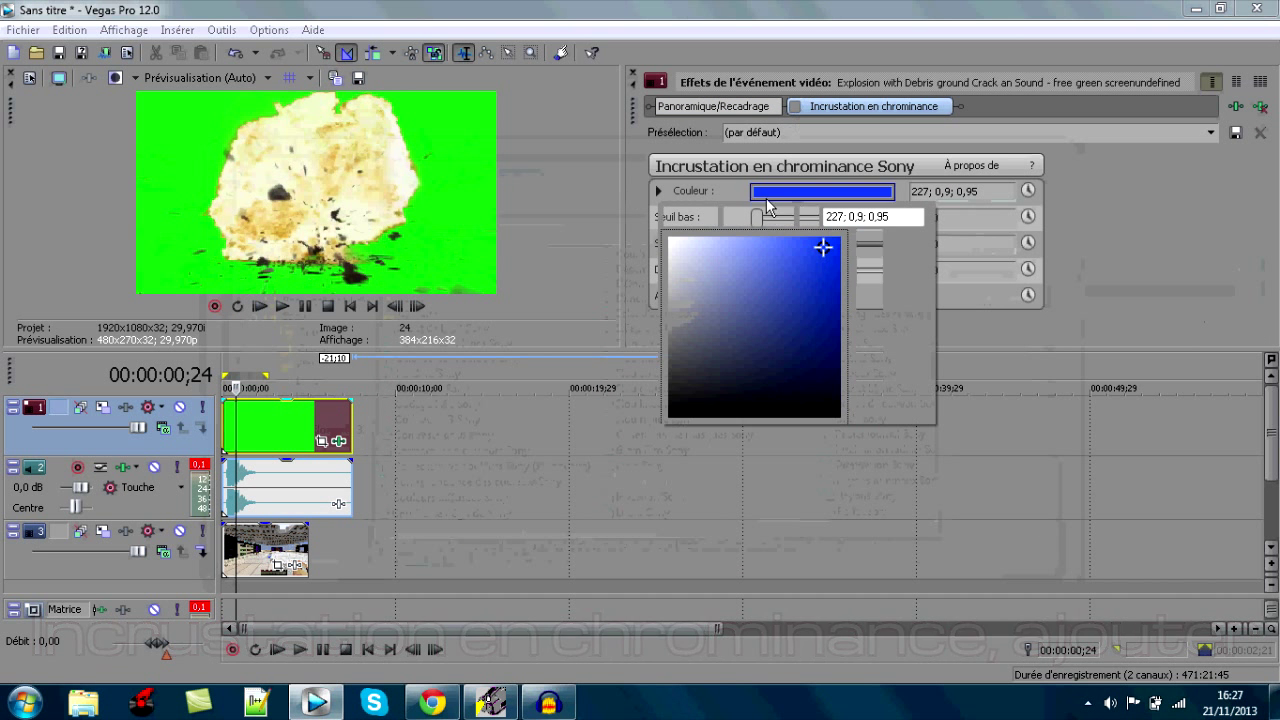
pyautogui.click(491, 99)
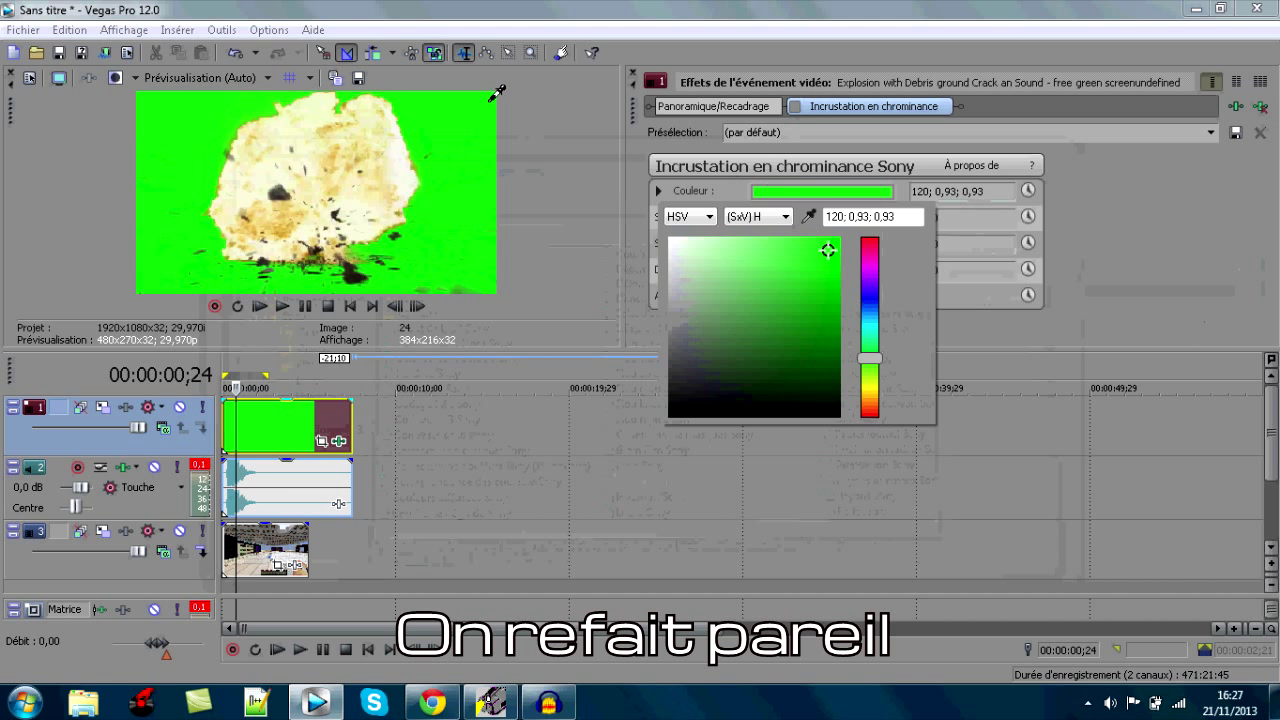
pyautogui.click(797, 111)
pyautogui.click(795, 107)
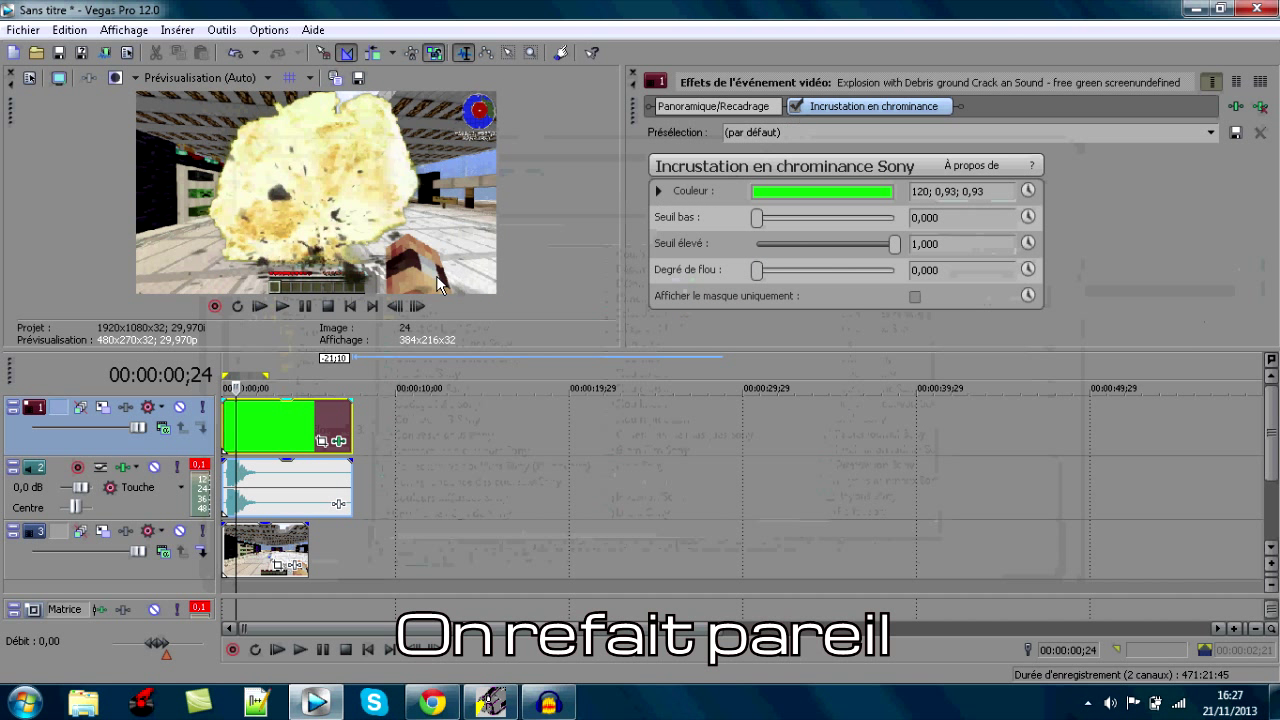
# Play the keyed explosion over the Minecraft clip from the start to check its timing.
pyautogui.click(349, 307)
pyautogui.click(282, 307)
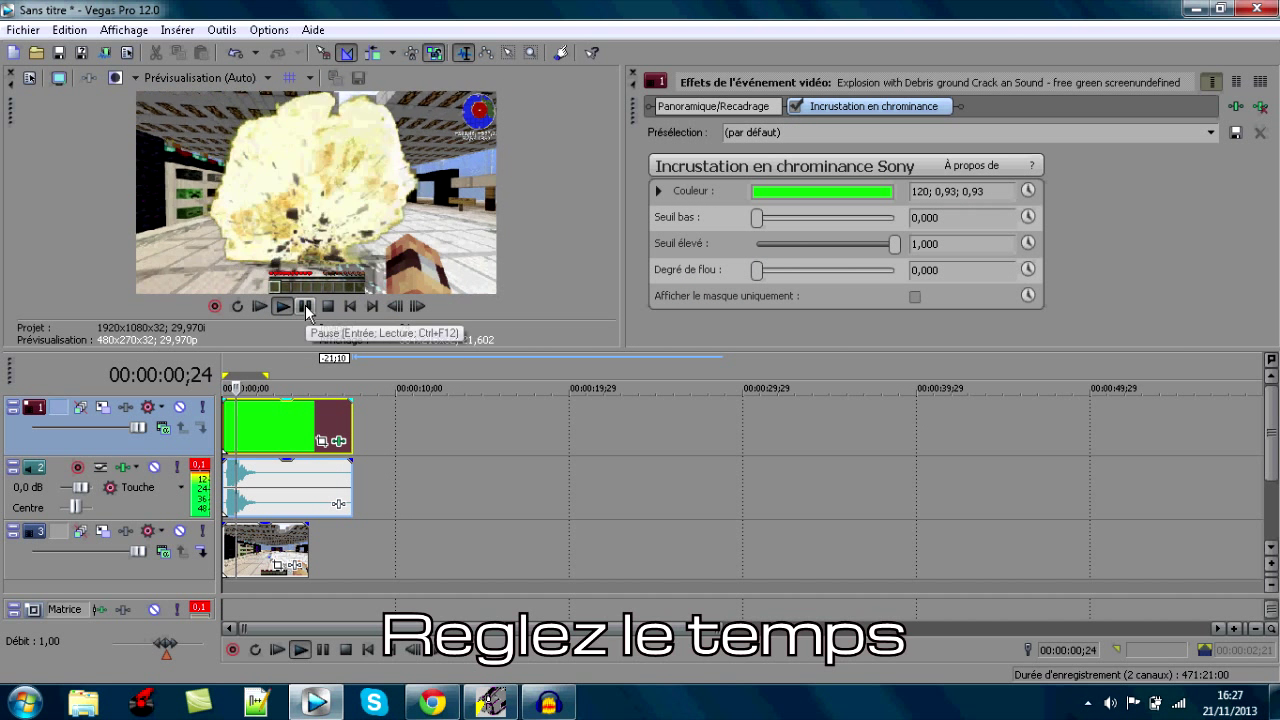
pyautogui.click(307, 306)
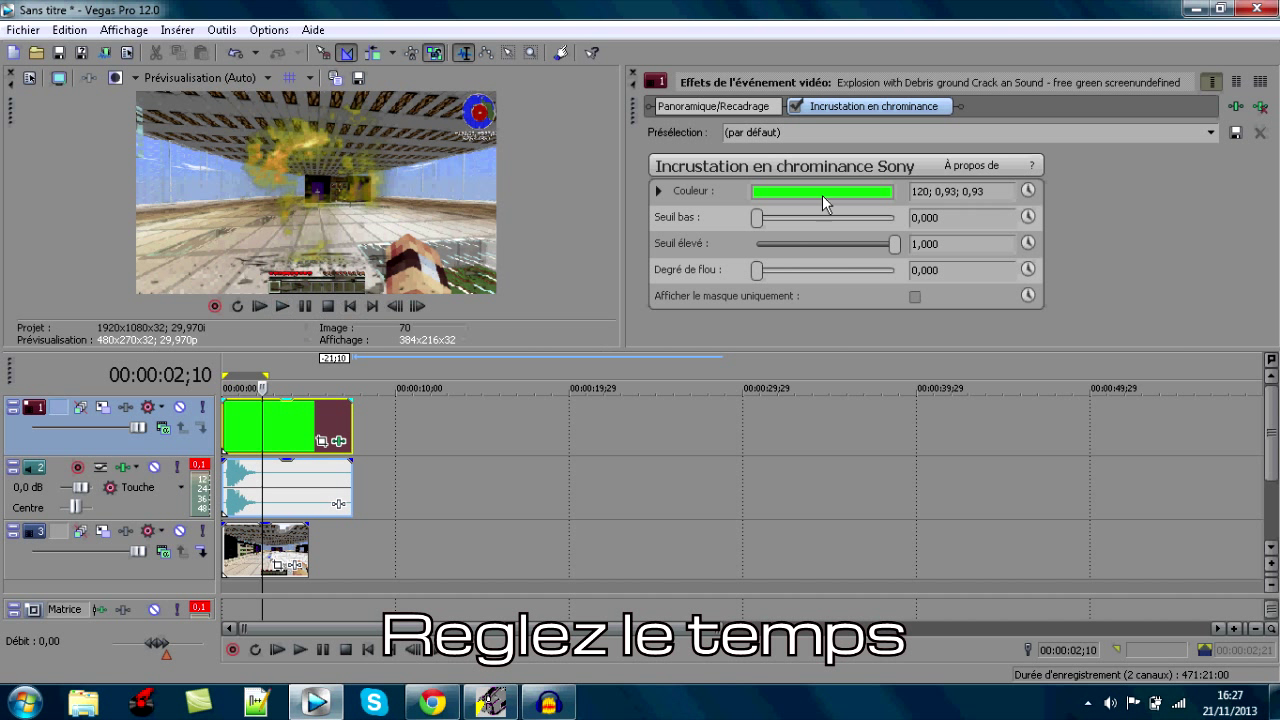
# Shift the explosion's audio and video events to start together a little over one second into the Minecraft clip.
pyautogui.moveTo(250, 486); pyautogui.dragTo(270, 490)
pyautogui.moveTo(260, 426); pyautogui.dragTo(278, 433)
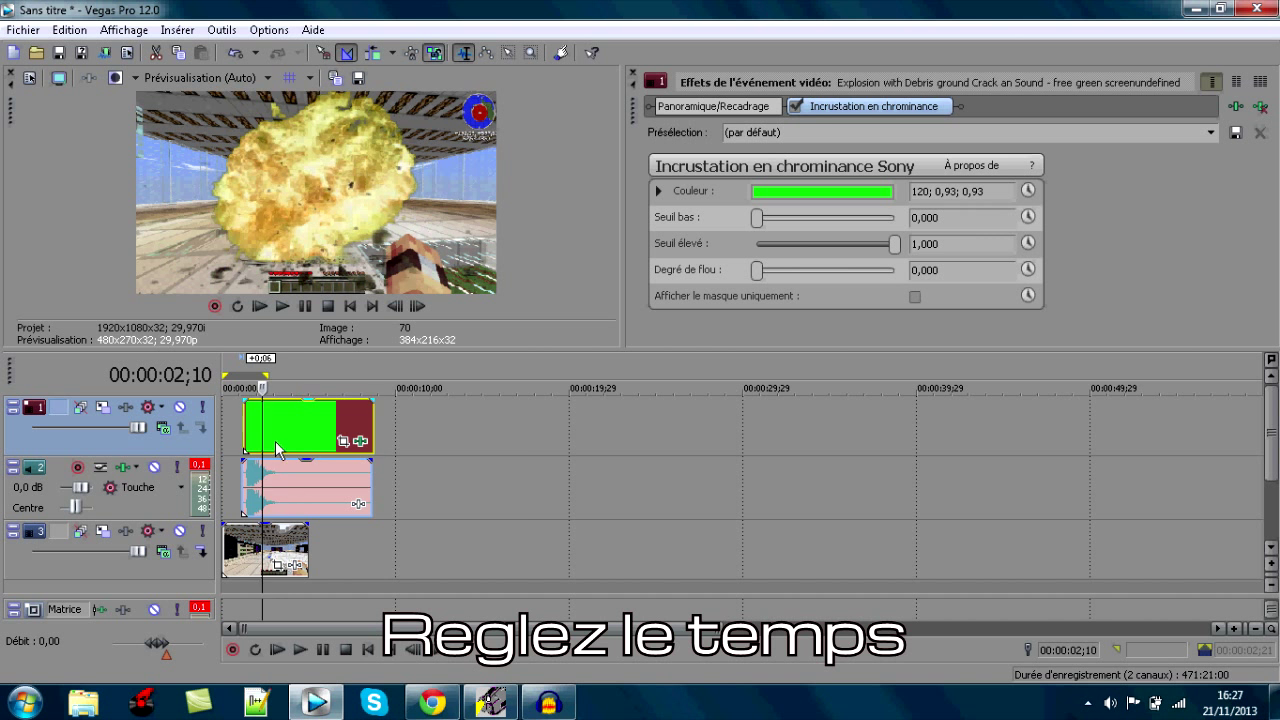
pyautogui.scroll(3, 275, 441)
pyautogui.click(340, 488)
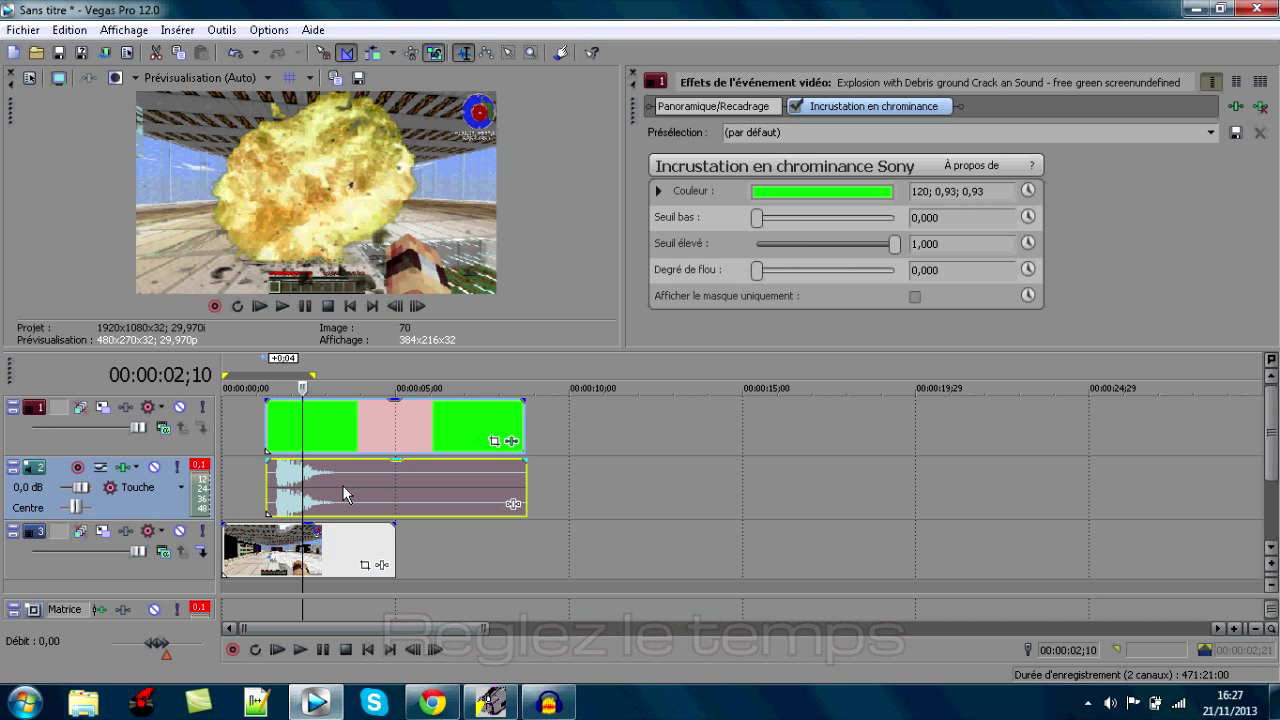
# Open the pan/crop settings (Voir en panoramique/Recadrer l'événement vidéo) of the explosion video event.
pyautogui.rightClick(343, 428)
pyautogui.click(870, 420)
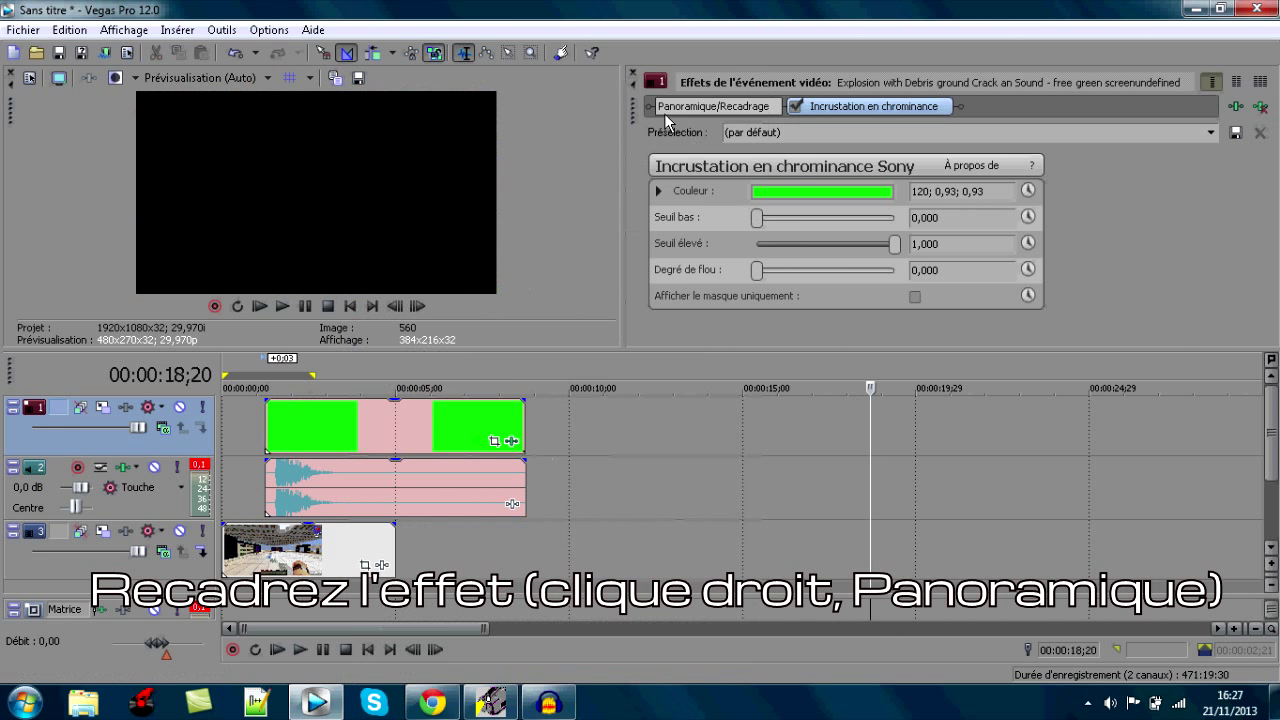
pyautogui.rightClick(377, 425)
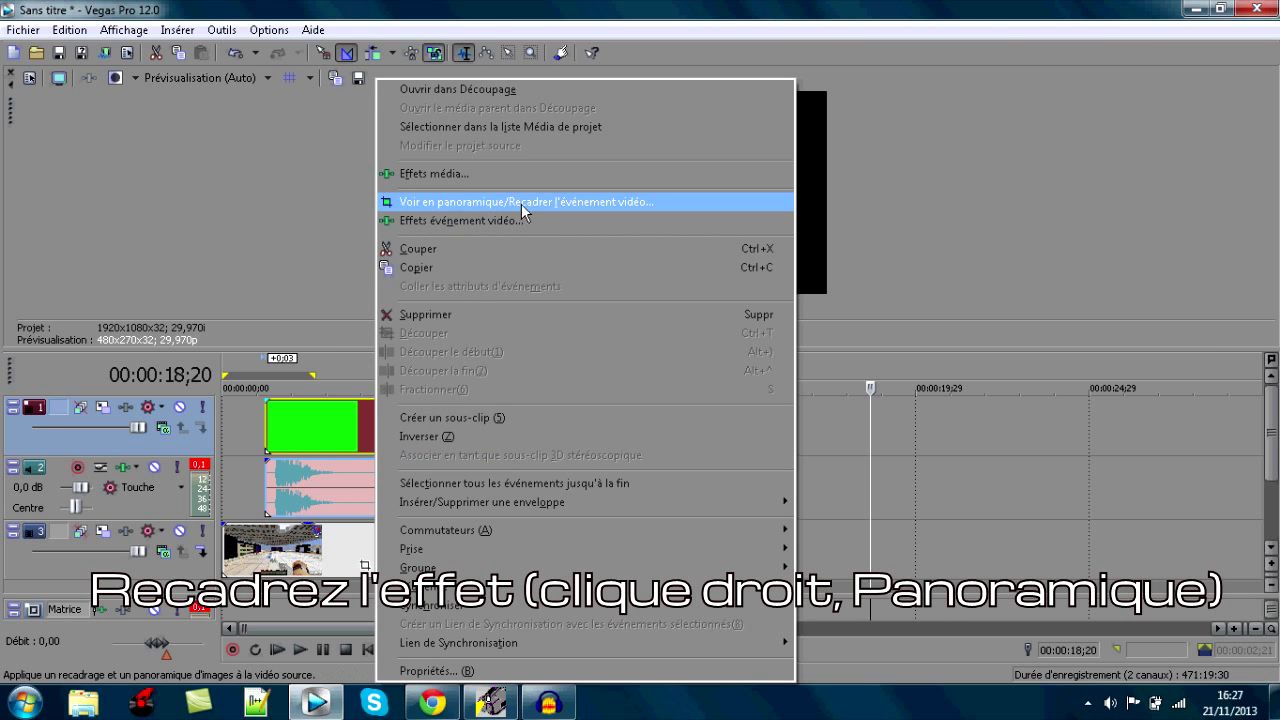
pyautogui.click(521, 203)
# Play the composite and step back to the early fireball, and split the explosion video event at about 00:00:02;01.
pyautogui.click(350, 306)
pyautogui.click(282, 306)
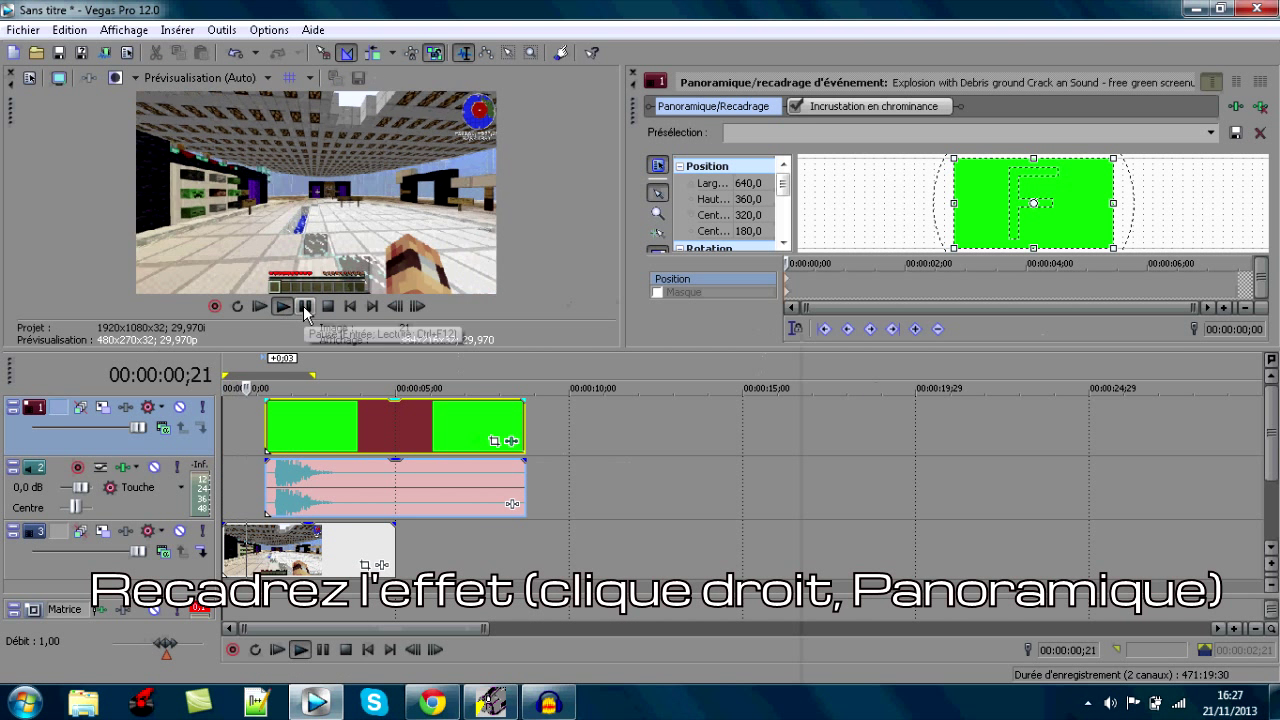
pyautogui.click(305, 307)
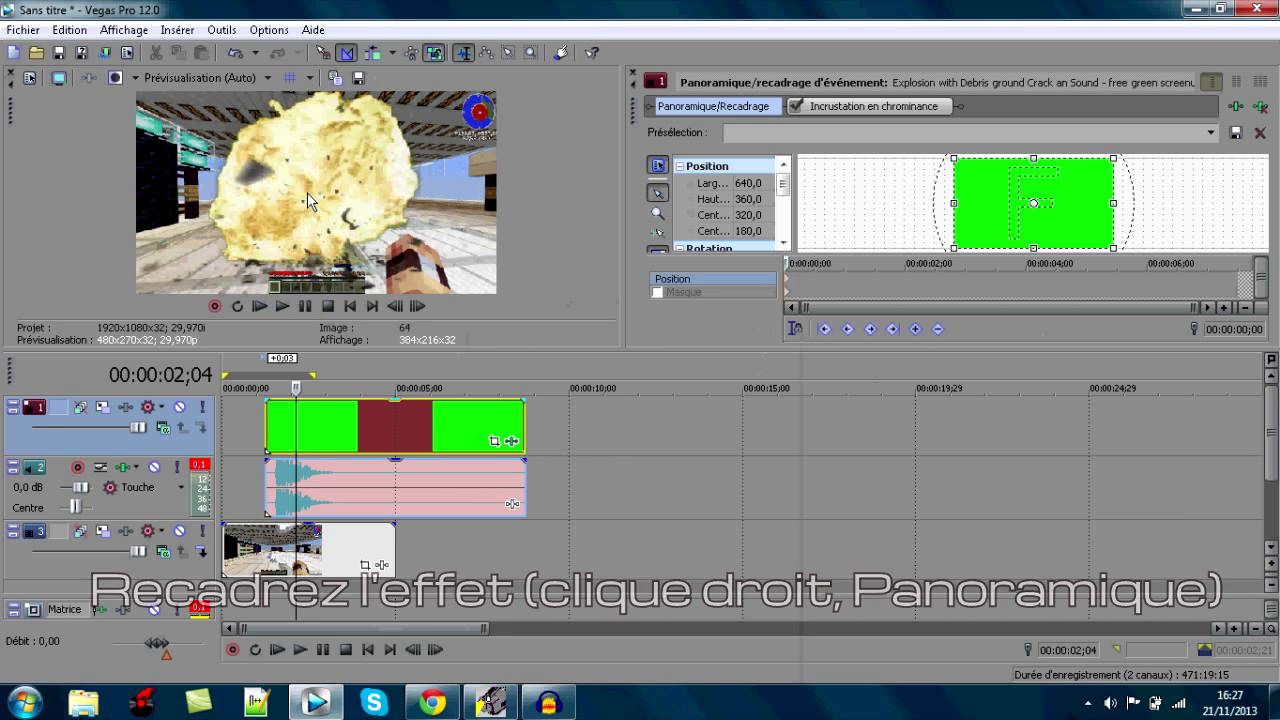
pyautogui.click(282, 306)
pyautogui.click(305, 306)
pyautogui.click(394, 306)
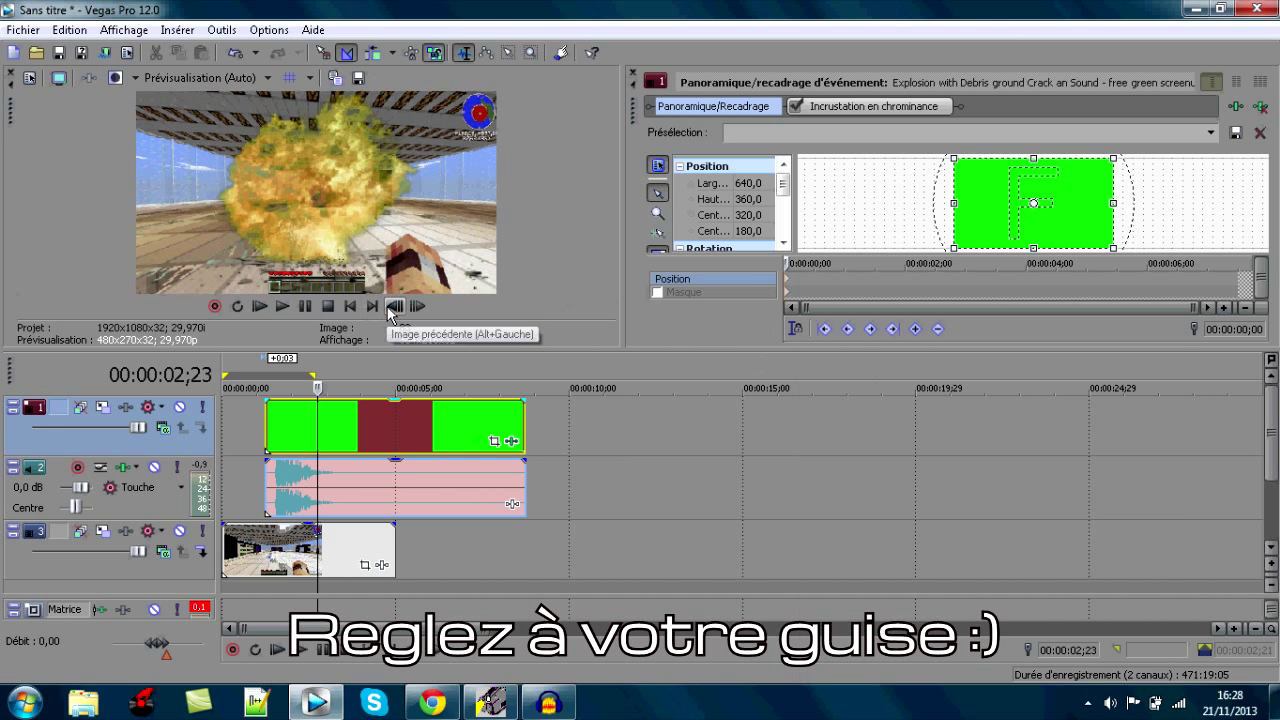
pyautogui.click(394, 306)
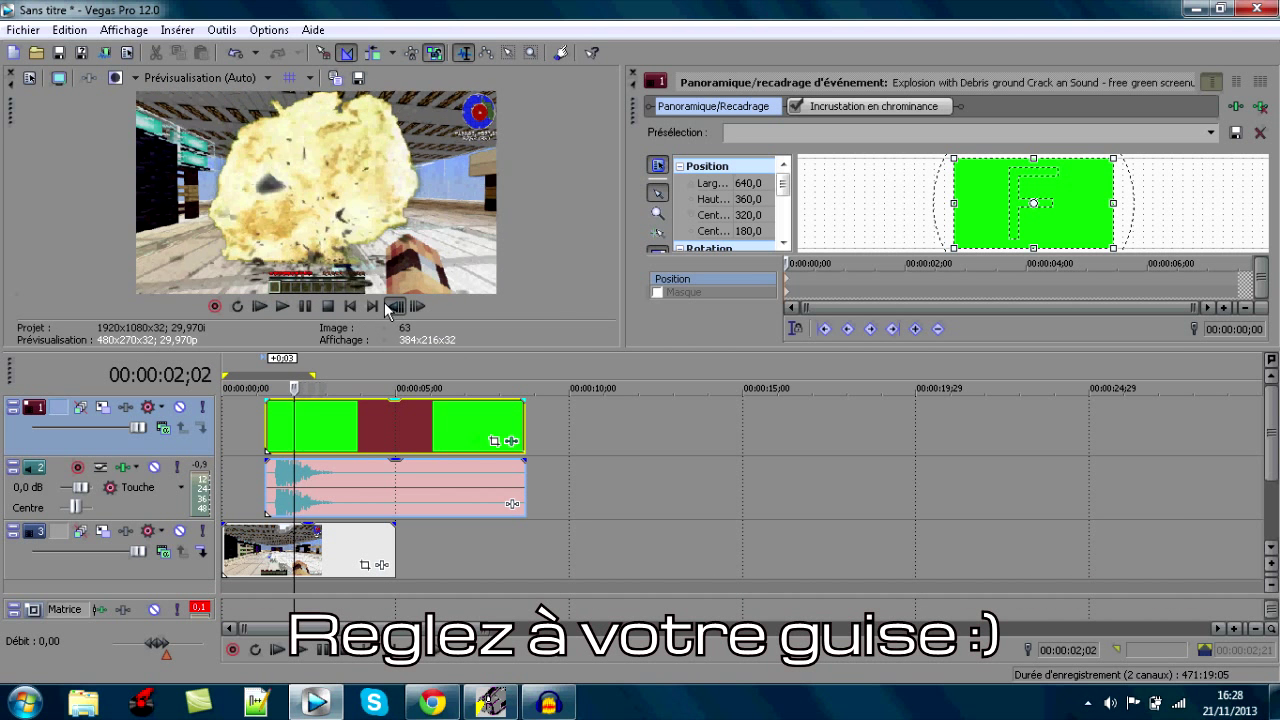
pyautogui.click(394, 306)
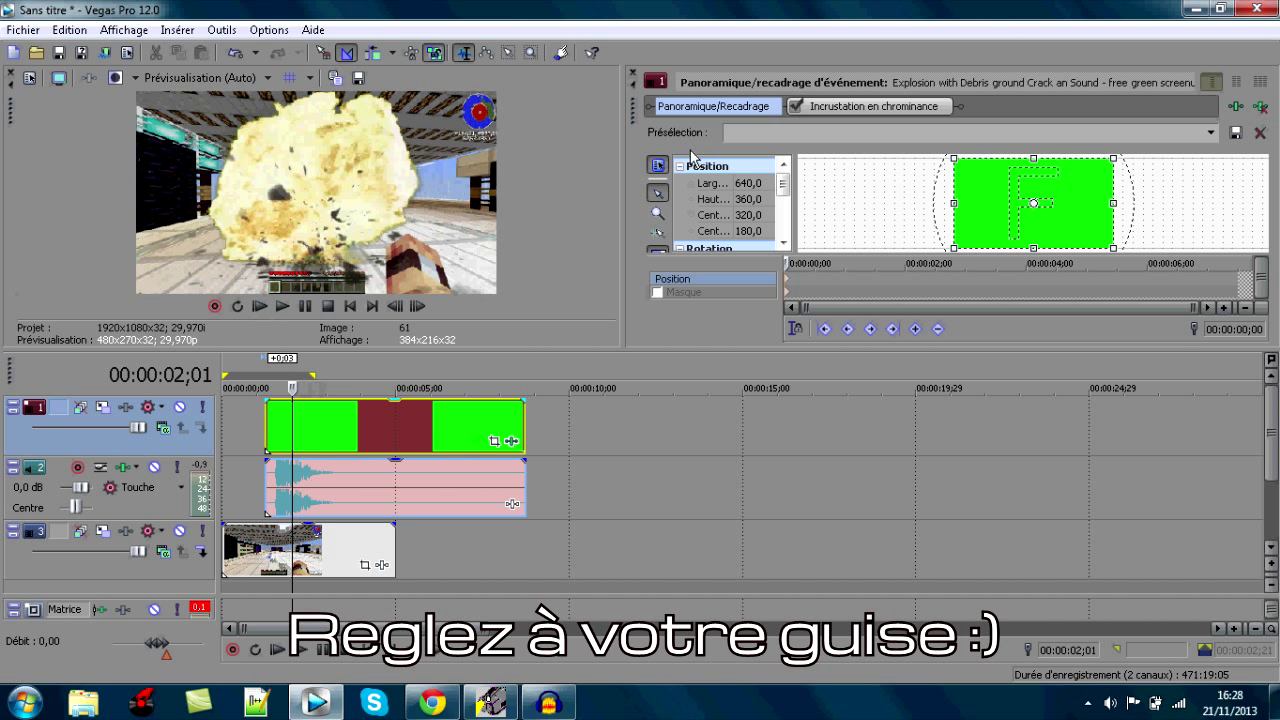
pyautogui.rightClick(291, 423)
pyautogui.click(350, 392)
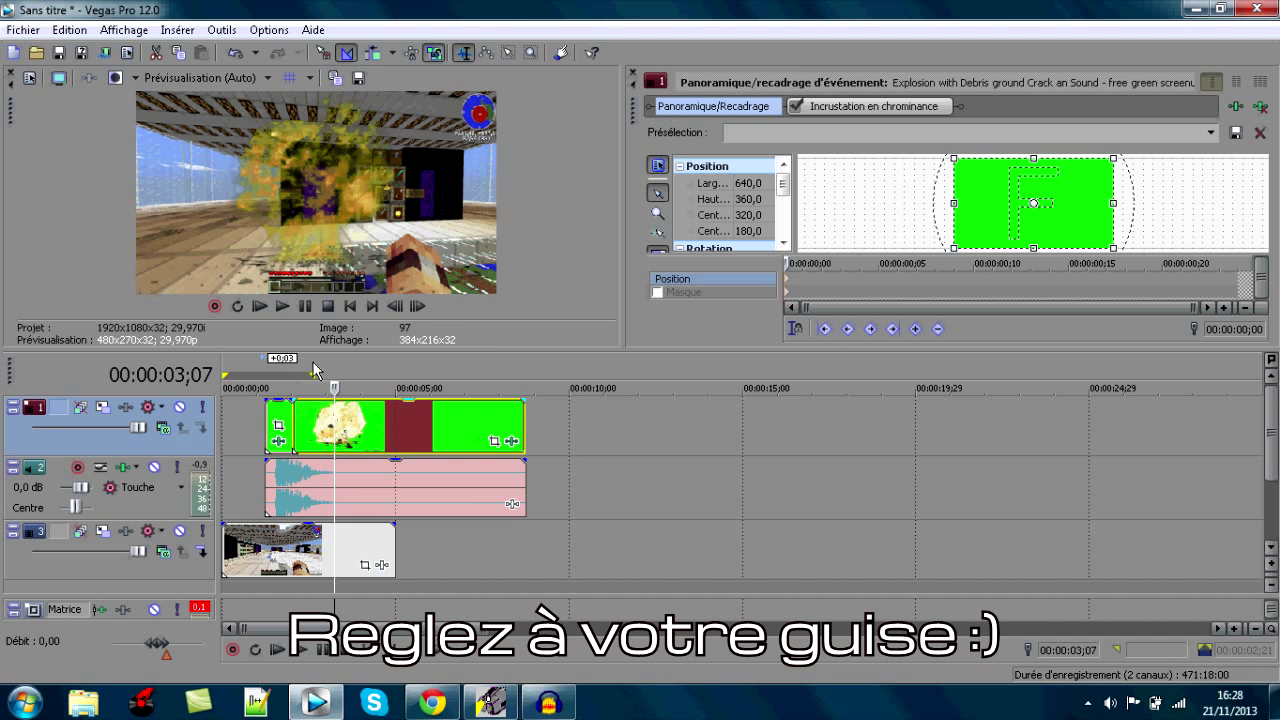
# Crop the second explosion video segment to about 331,6 by 186,5 in its pan/crop settings to enlarge the fireball.
pyautogui.click(348, 307)
pyautogui.click(305, 309)
pyautogui.rightClick(385, 418)
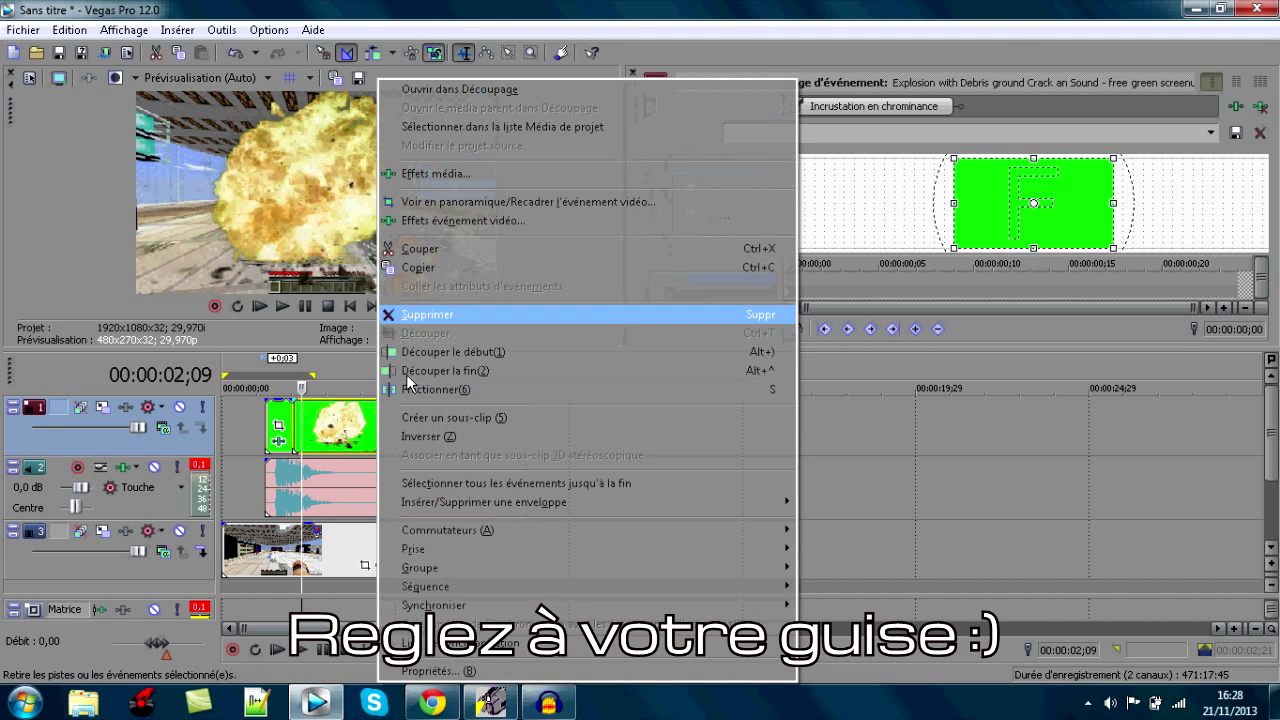
pyautogui.click(420, 386)
pyautogui.click(635, 70)
pyautogui.rightClick(437, 424)
pyautogui.click(440, 203)
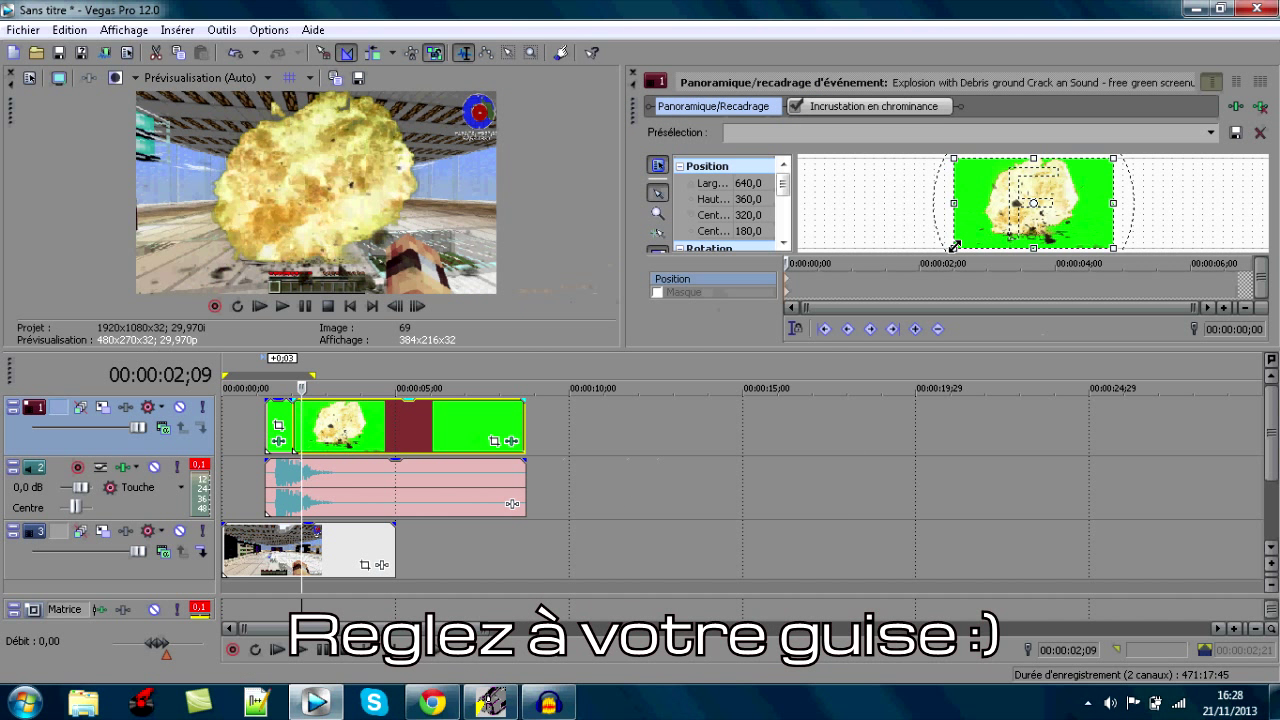
pyautogui.moveTo(954, 246); pyautogui.dragTo(988, 226)
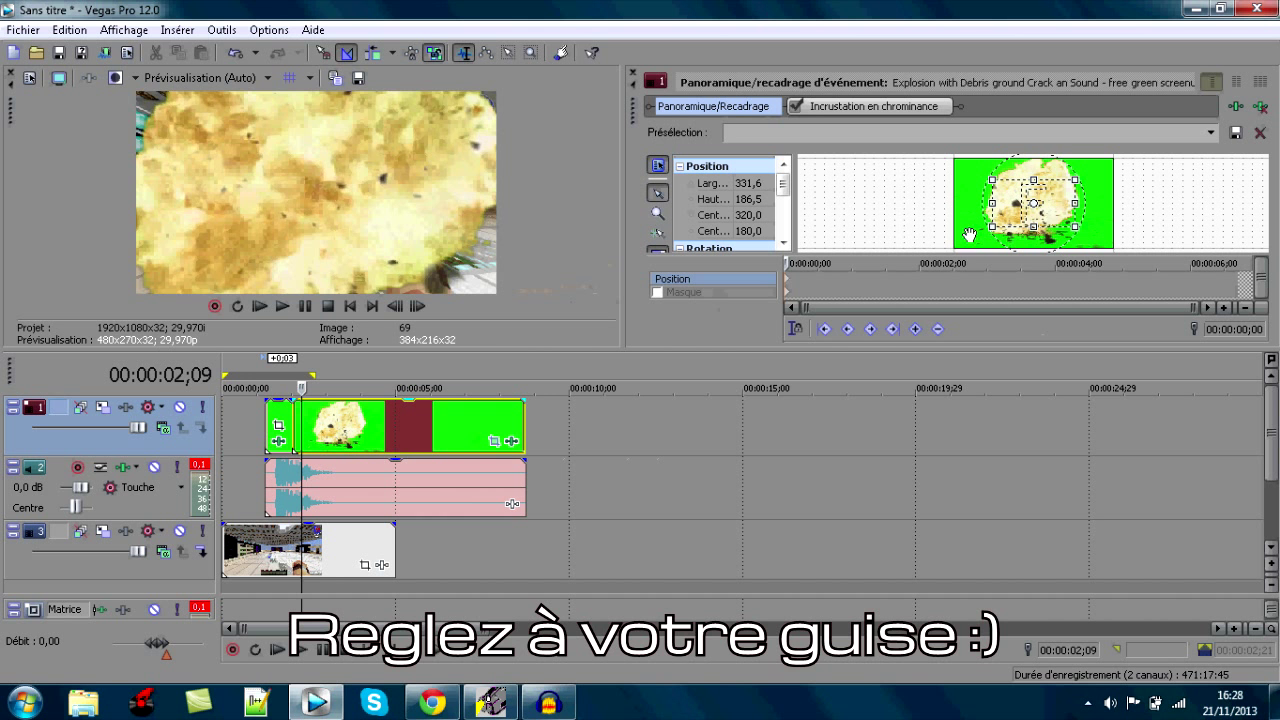
# Shift the enlarged explosion segment earlier to overlap the first segment by 6 frames, and play the composite from the start.
pyautogui.click(349, 306)
pyautogui.click(282, 306)
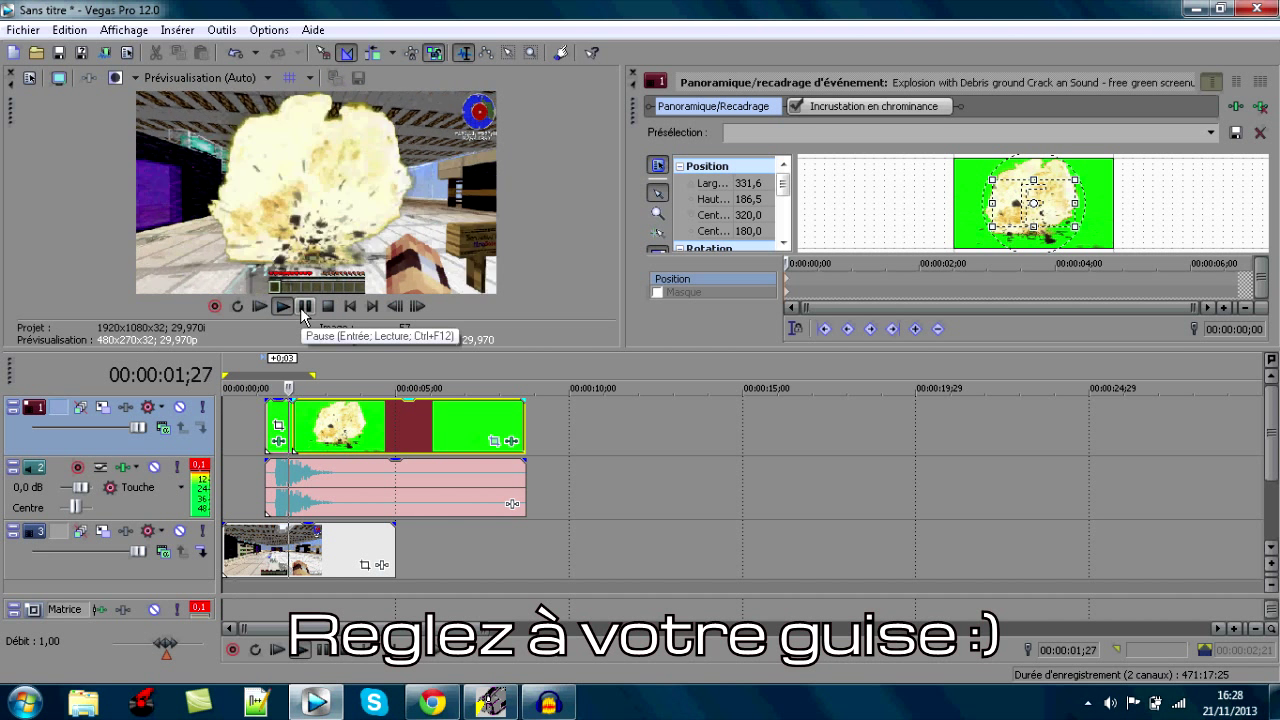
pyautogui.click(304, 308)
pyautogui.moveTo(318, 424); pyautogui.dragTo(310, 425)
pyautogui.click(259, 306)
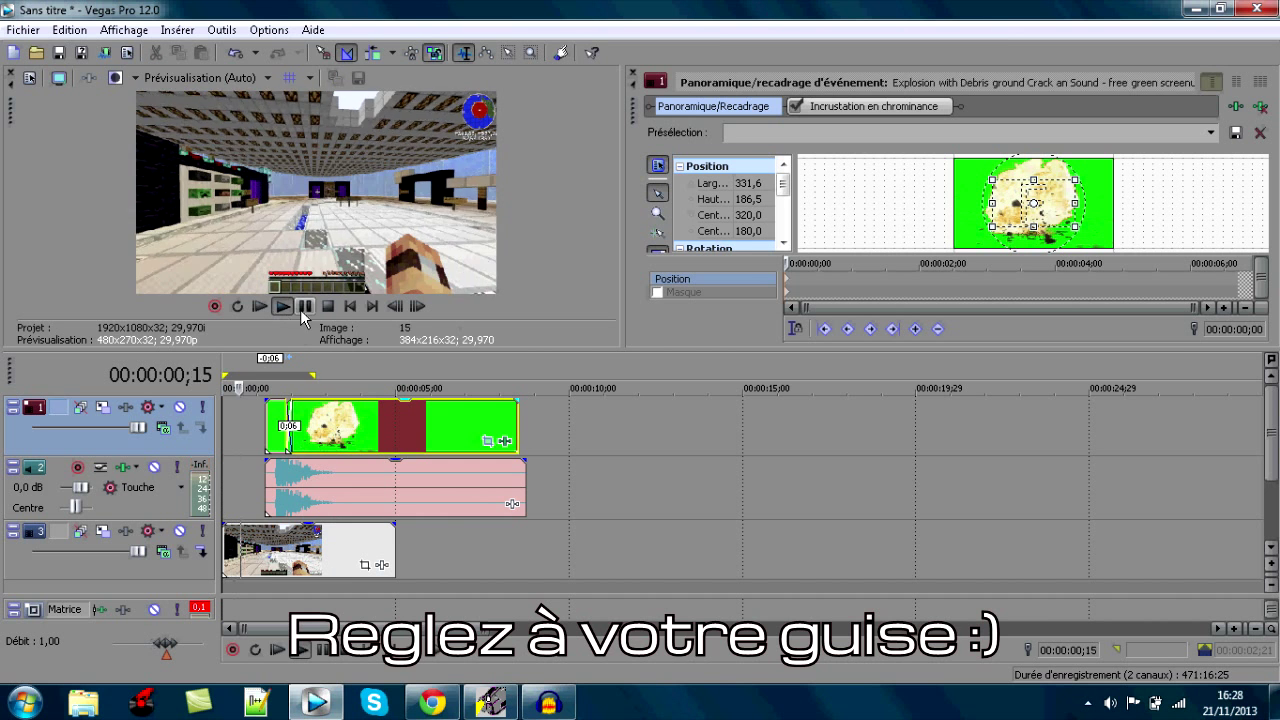
pyautogui.click(305, 306)
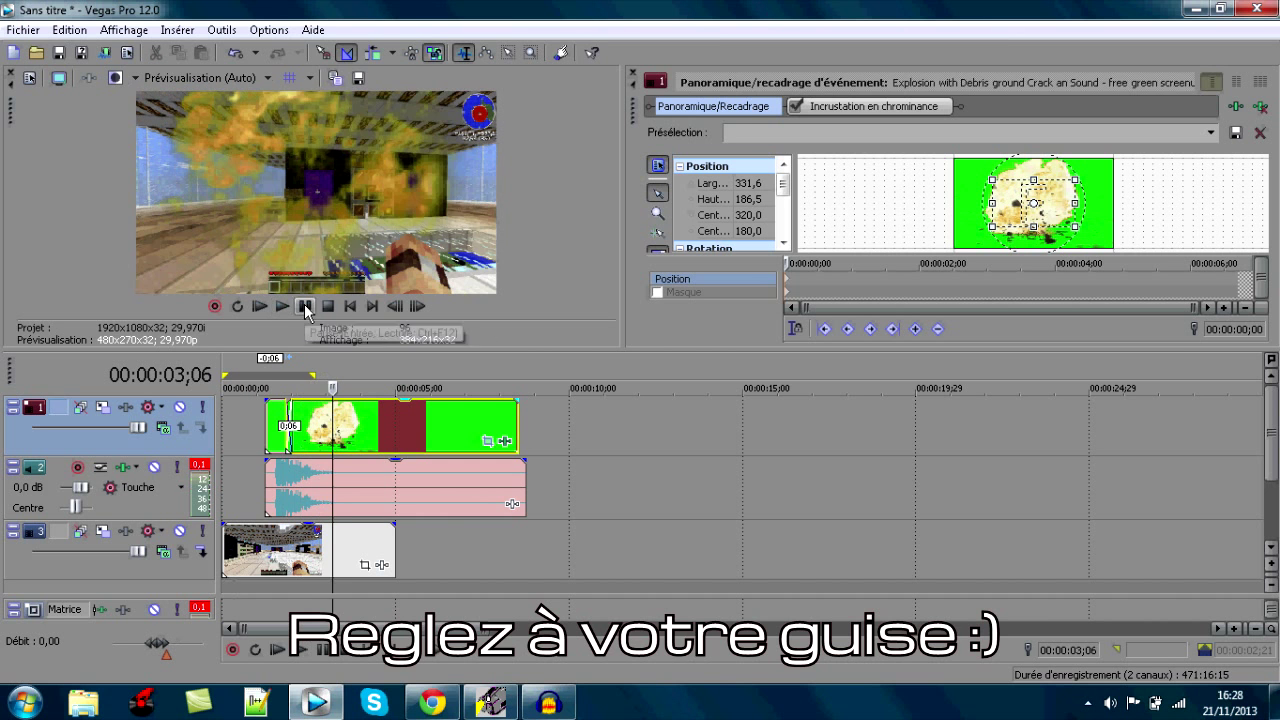
# Split the explosion video at 00:00:03;06 and crop the resulting last segment to about 184,1 by 103,5 in its pan/crop settings.
pyautogui.rightClick(330, 416)
pyautogui.click(380, 391)
pyautogui.rightClick(380, 431)
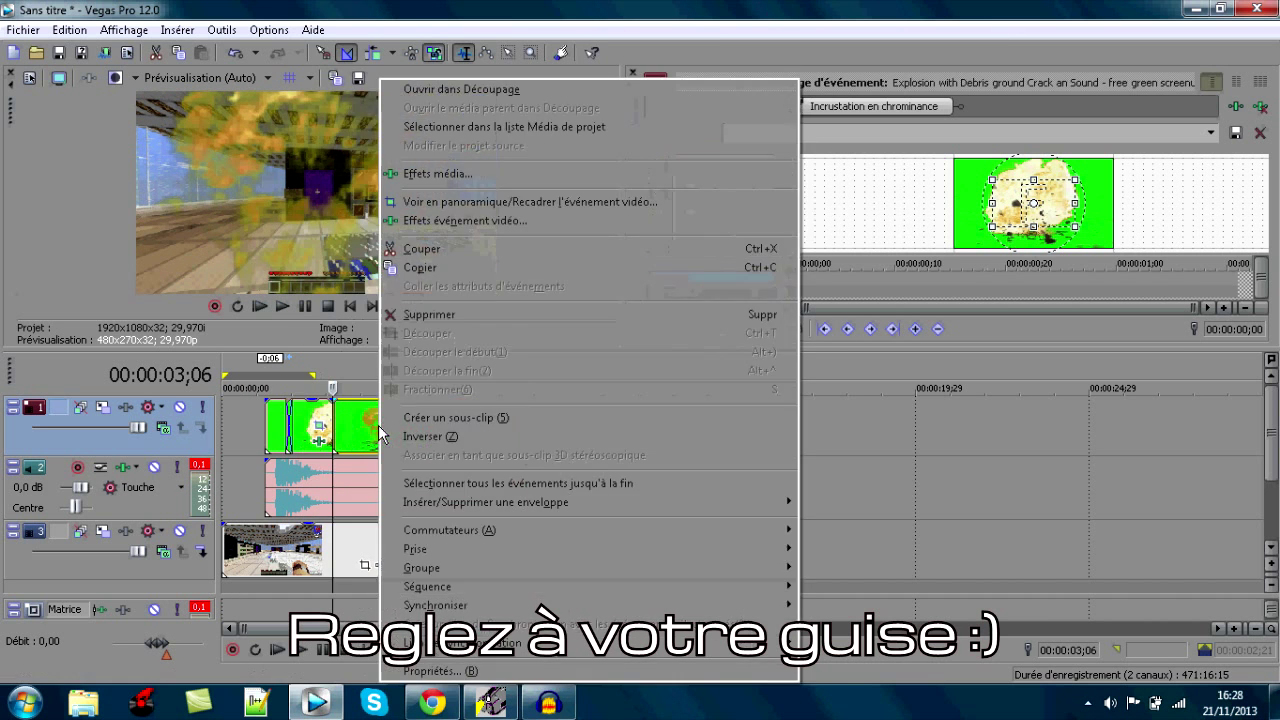
pyautogui.click(448, 201)
pyautogui.moveTo(993, 230); pyautogui.dragTo(1010, 217)
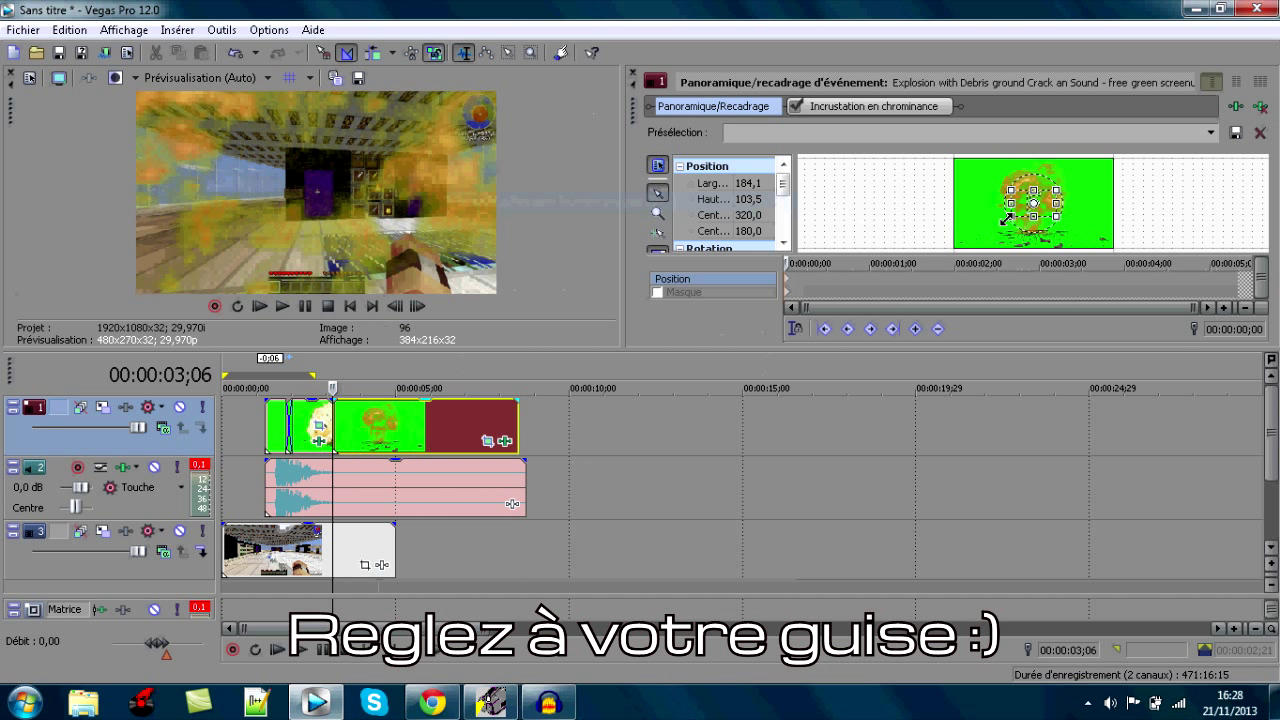
# Overlap the explosion segments with crossfades of 7 and 13 frames, and play the composite from the start.
pyautogui.moveTo(389, 422); pyautogui.dragTo(373, 426)
pyautogui.click(305, 424)
pyautogui.scroll(4, 305, 424)
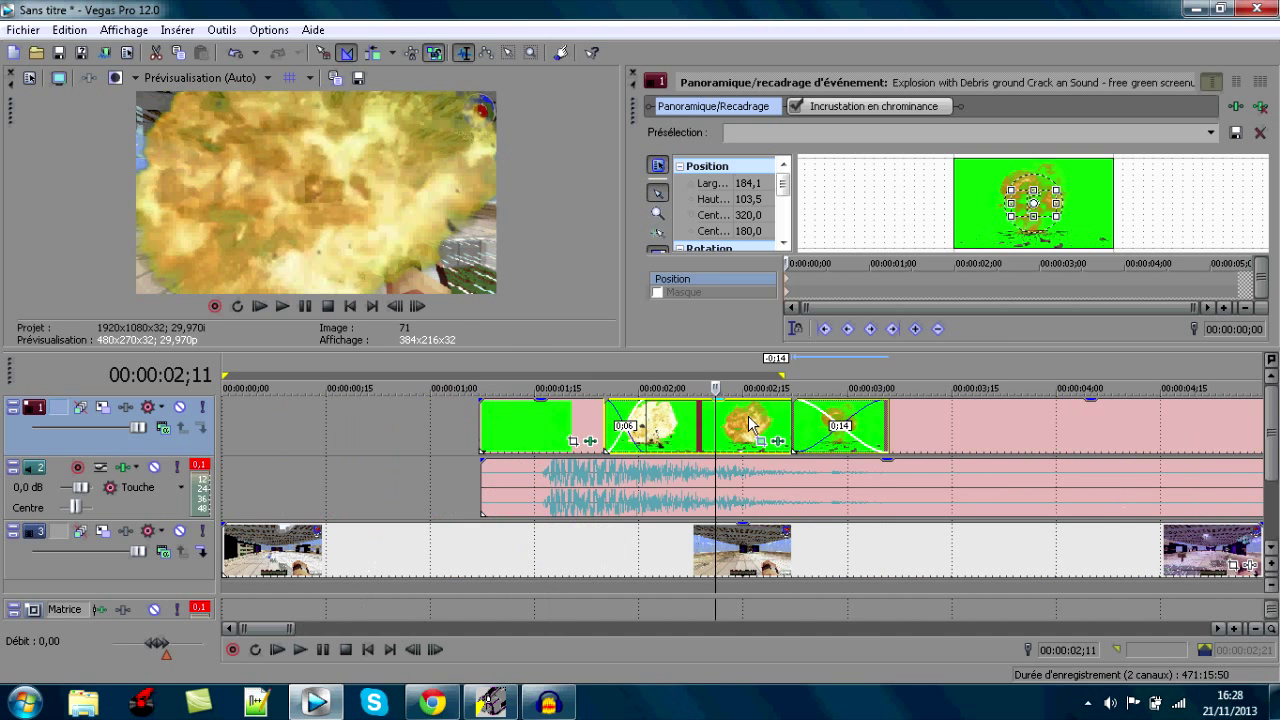
pyautogui.moveTo(750, 423); pyautogui.dragTo(742, 425)
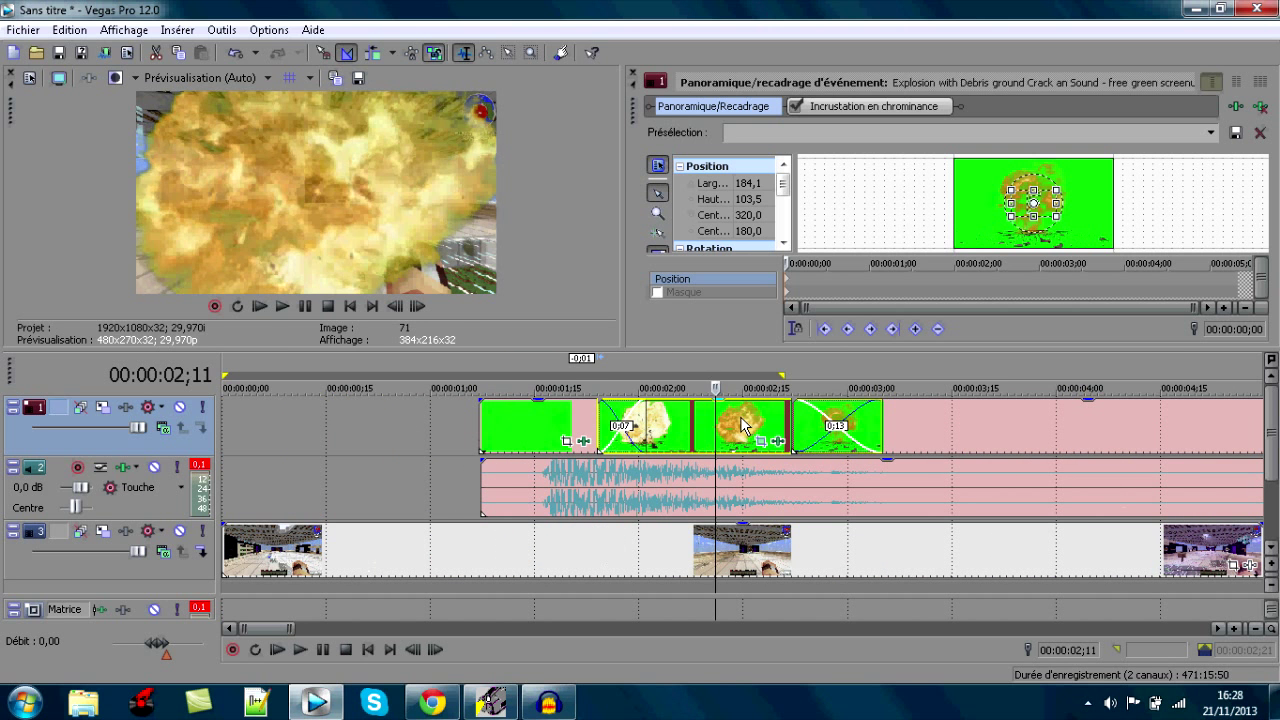
pyautogui.click(351, 307)
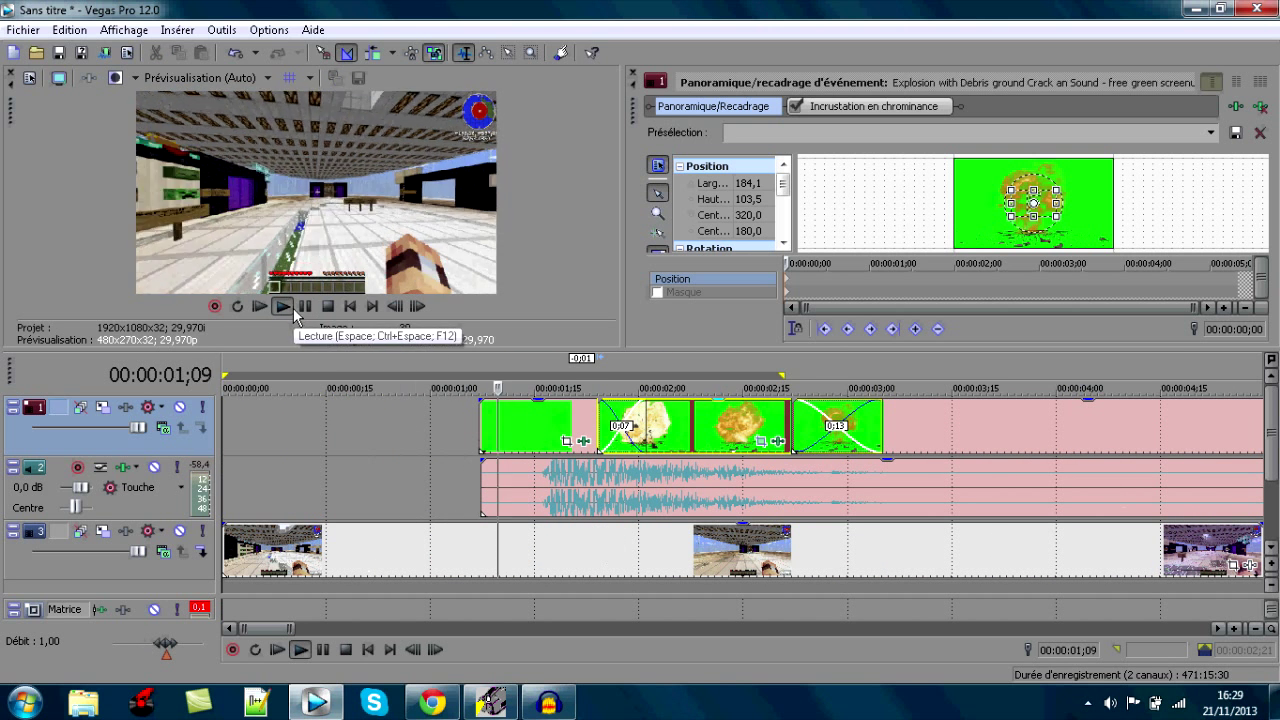
pyautogui.click(307, 310)
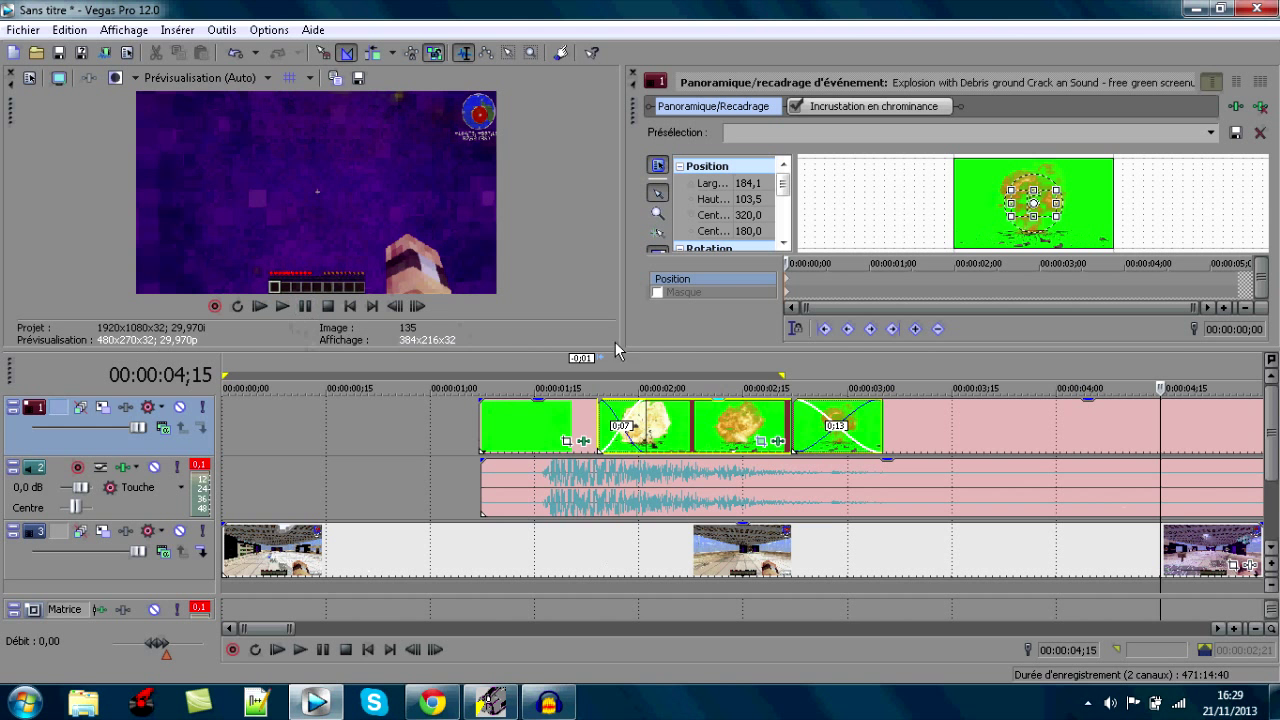
# Delete the explosion's audio between 00:00:00;23 and 00:00:08;18 and all of its video segments from the timeline.
pyautogui.scroll(-7, 379, 409)
pyautogui.scroll(6, 390, 437)
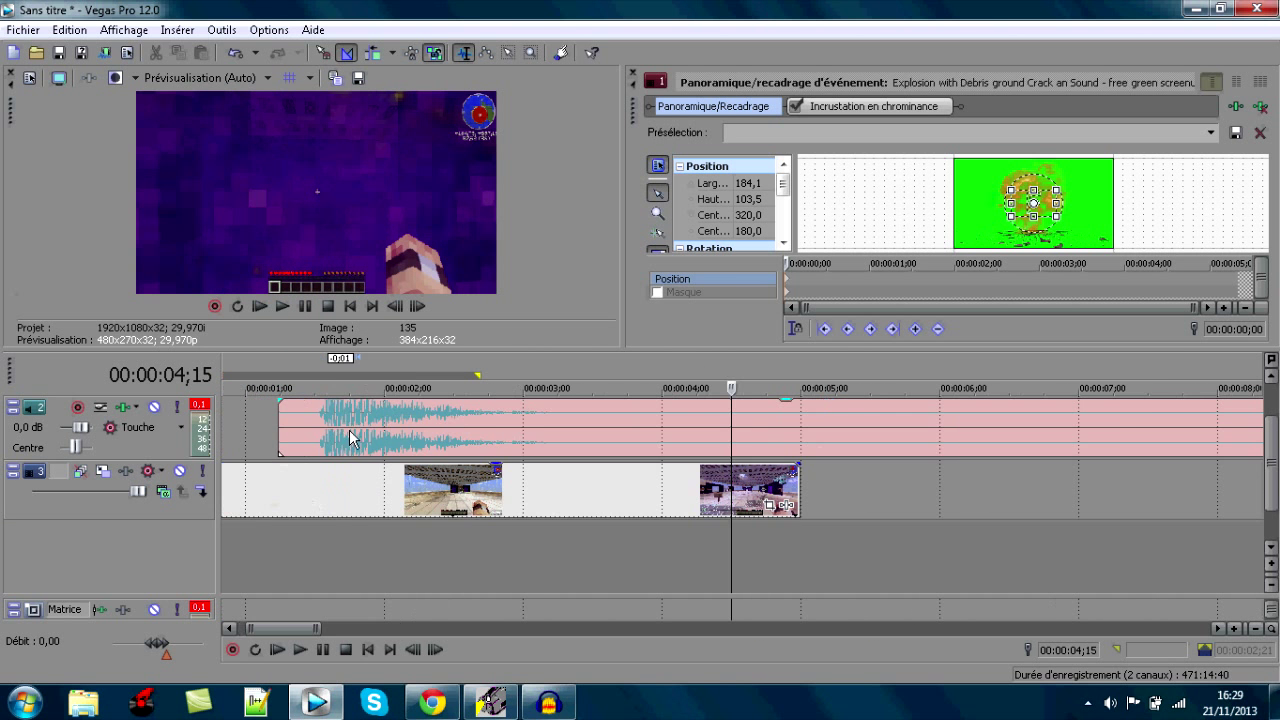
pyautogui.click(369, 424)
pyautogui.scroll(-2, 369, 425)
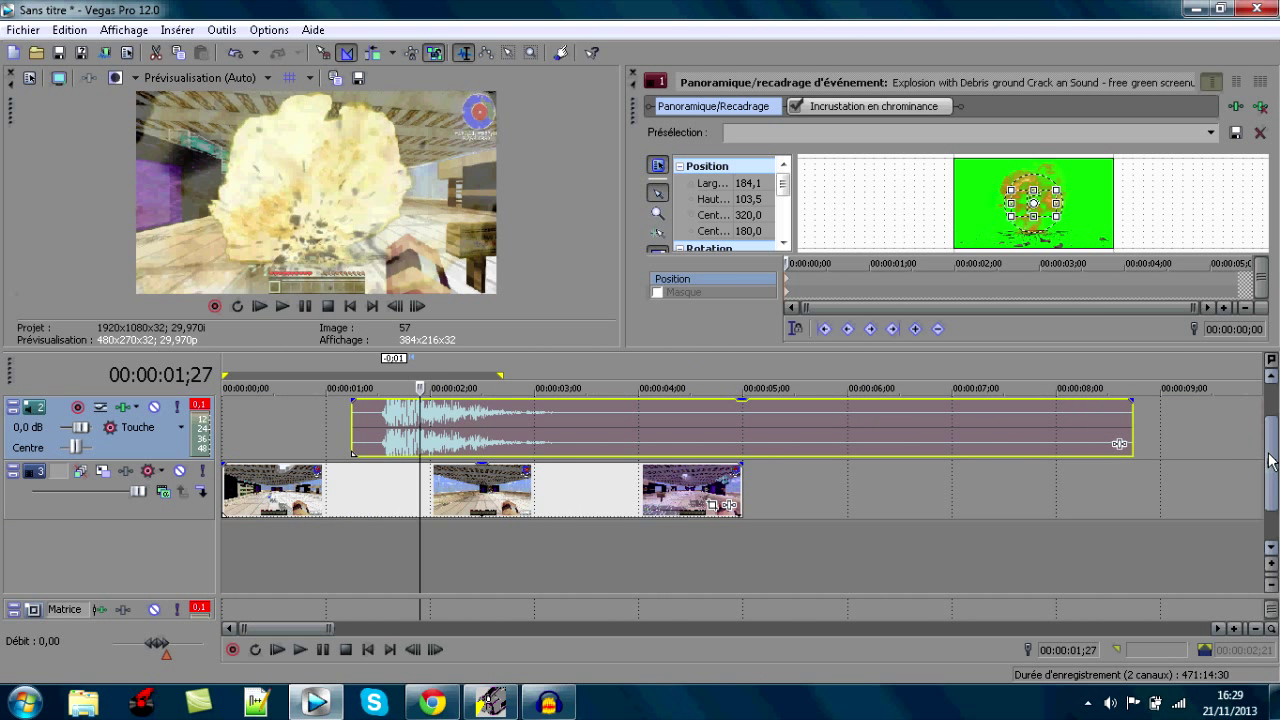
pyautogui.scroll(1, 1272, 461)
pyautogui.moveTo(303, 470); pyautogui.dragTo(1120, 470)
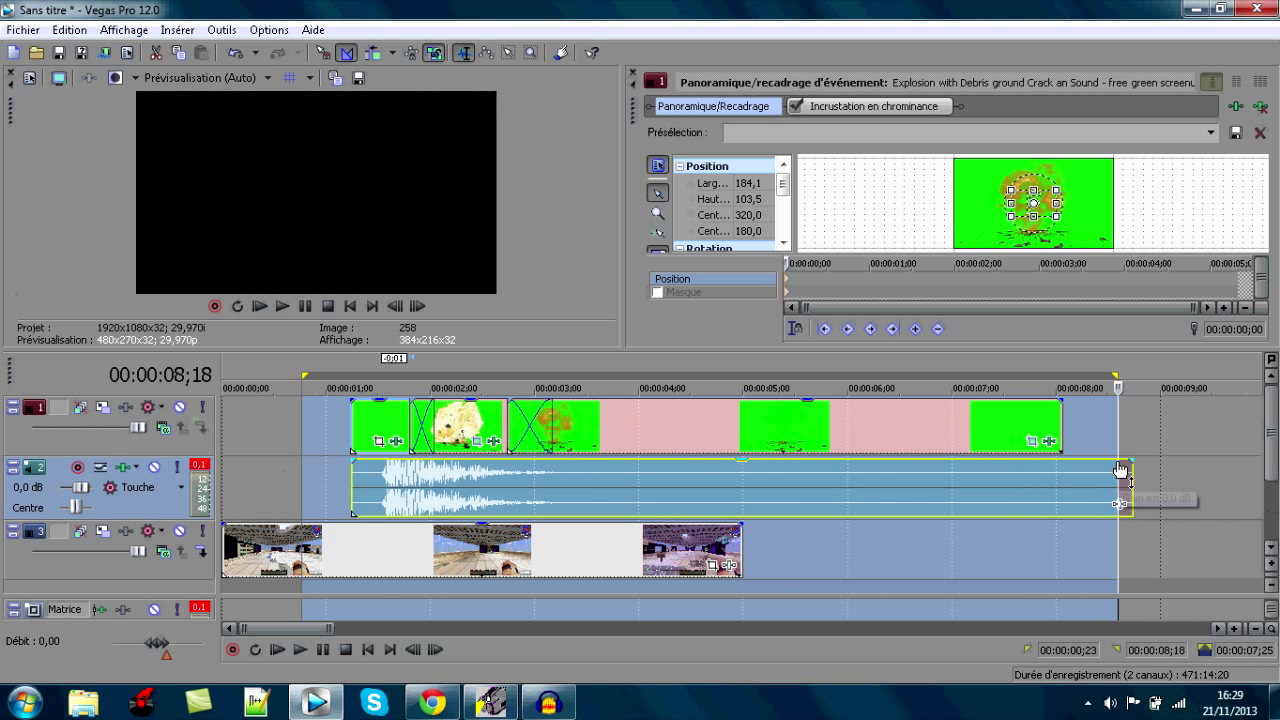
pyautogui.press('Delete')
pyautogui.click(806, 428)
pyautogui.press('Delete')
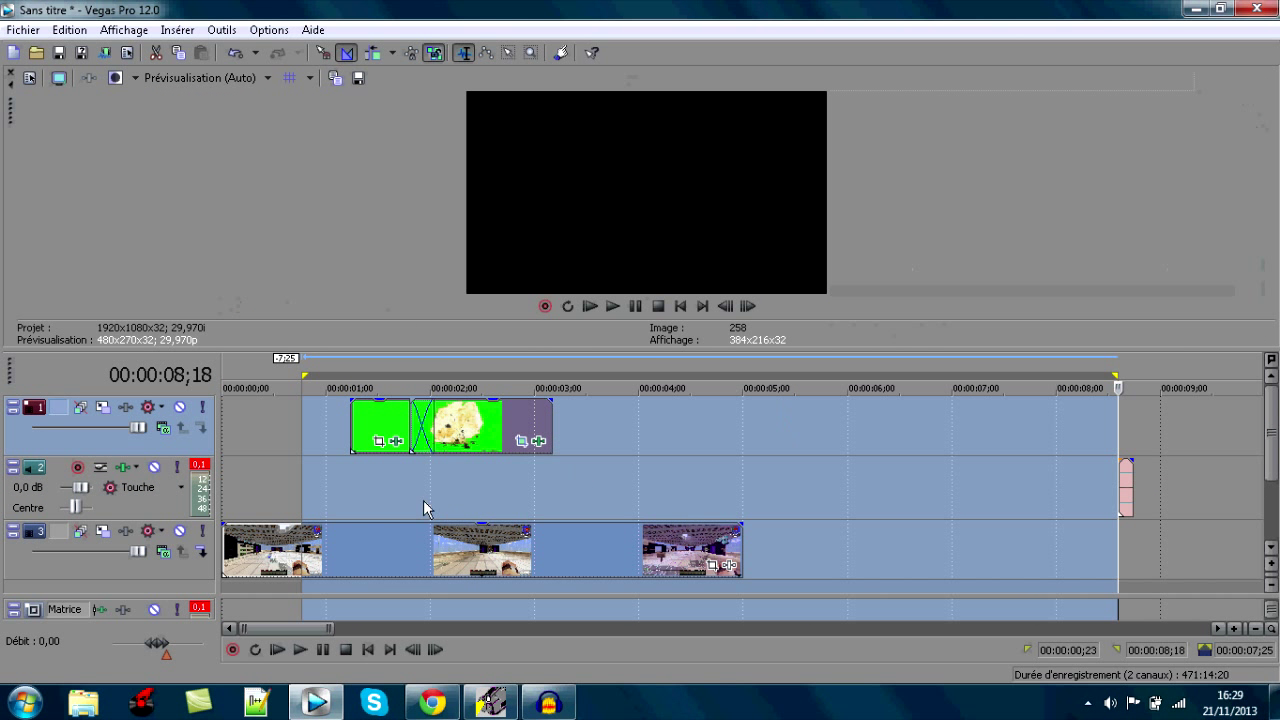
pyautogui.click(396, 413)
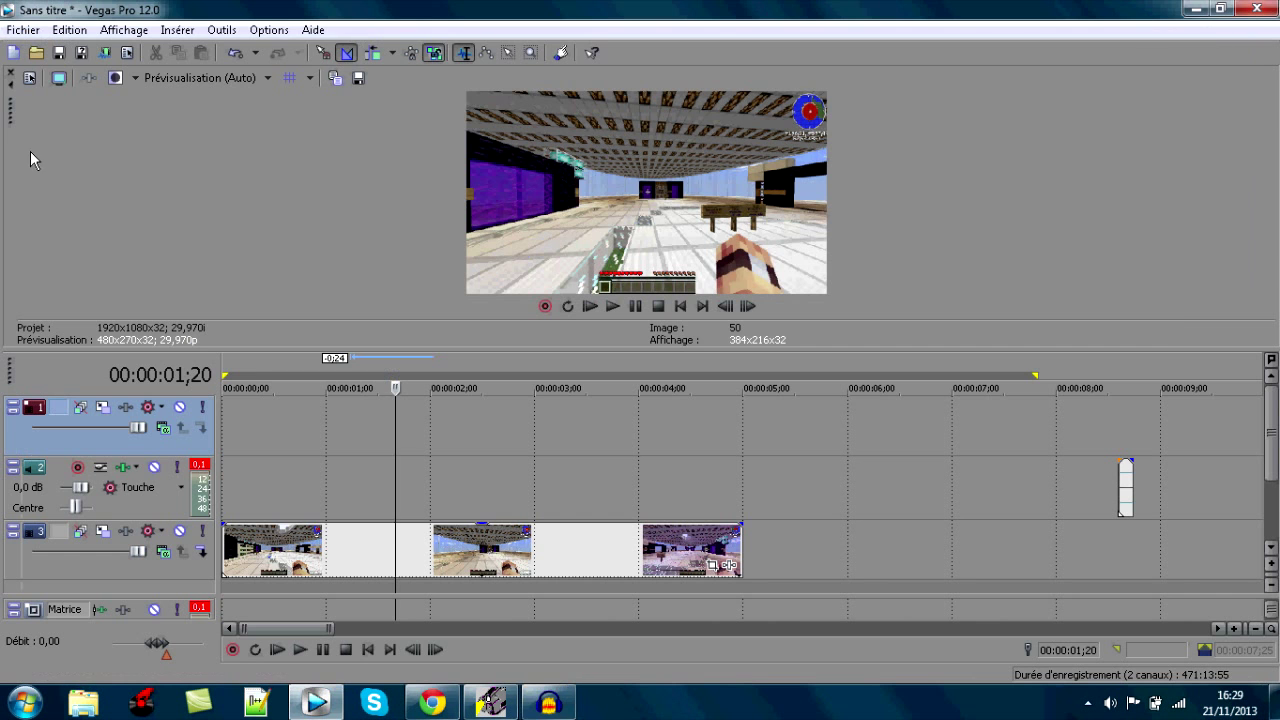
# Import "43 Action Movie Greenscreen Szenen Effekte FREE Chromakey" from the EFFETS folder and place it at the start of the timeline.
pyautogui.click(36, 52)
pyautogui.click(229, 243)
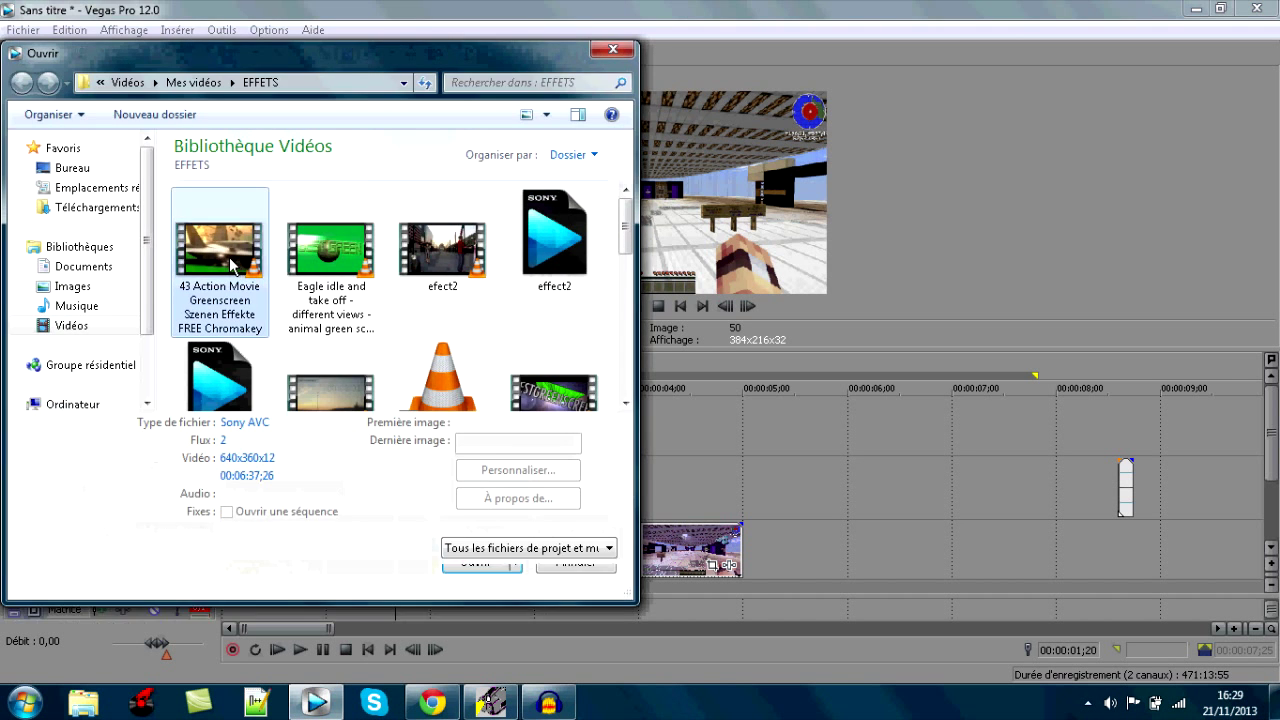
pyautogui.click(477, 563)
pyautogui.moveTo(543, 448); pyautogui.dragTo(302, 437)
# Scan the imported effects clip to 00:00:19;02, trim away everything before that point, and align the clip with the timeline start.
pyautogui.click(257, 375)
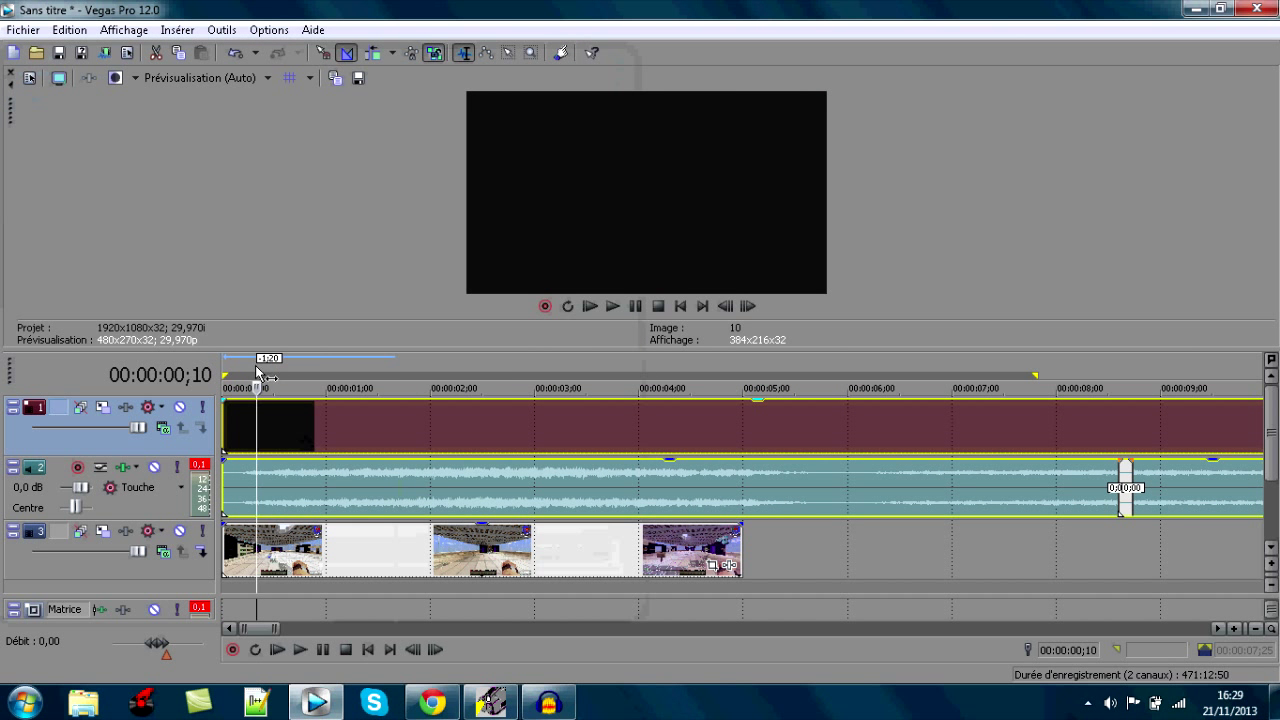
pyautogui.scroll(-3, 543, 408)
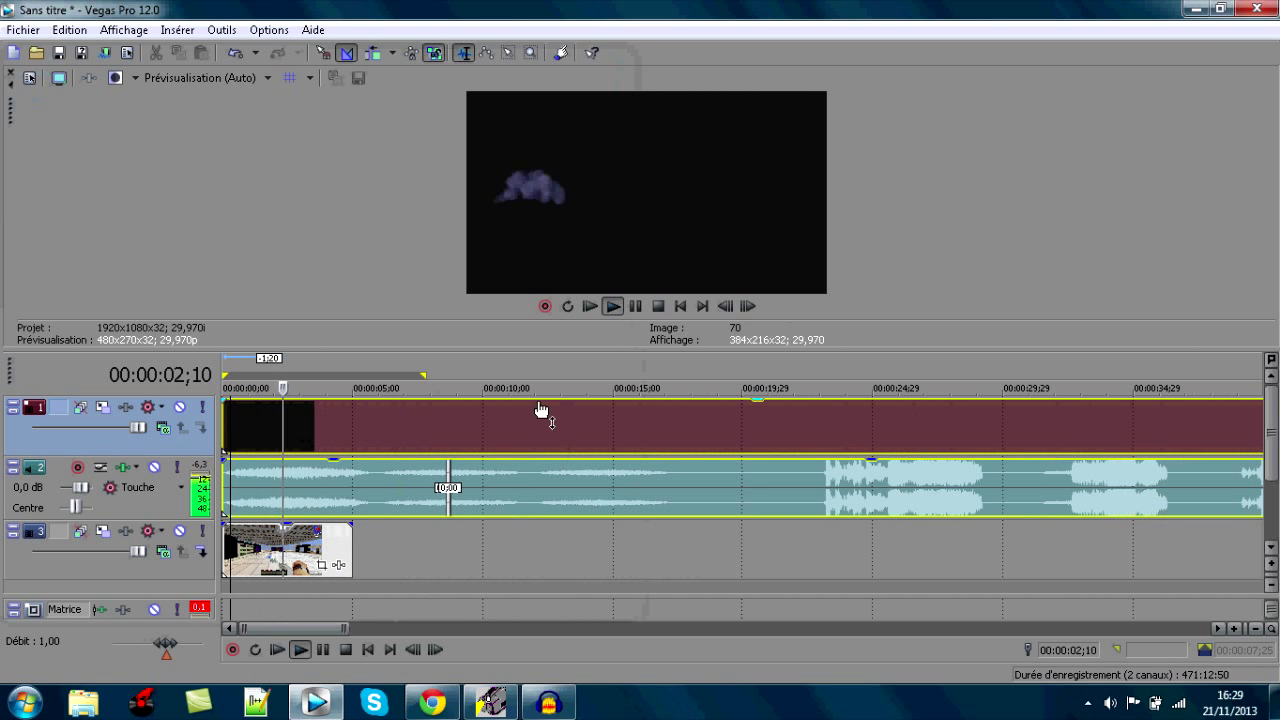
pyautogui.click(458, 376)
pyautogui.click(580, 374)
pyautogui.click(620, 375)
pyautogui.click(672, 375)
pyautogui.click(640, 306)
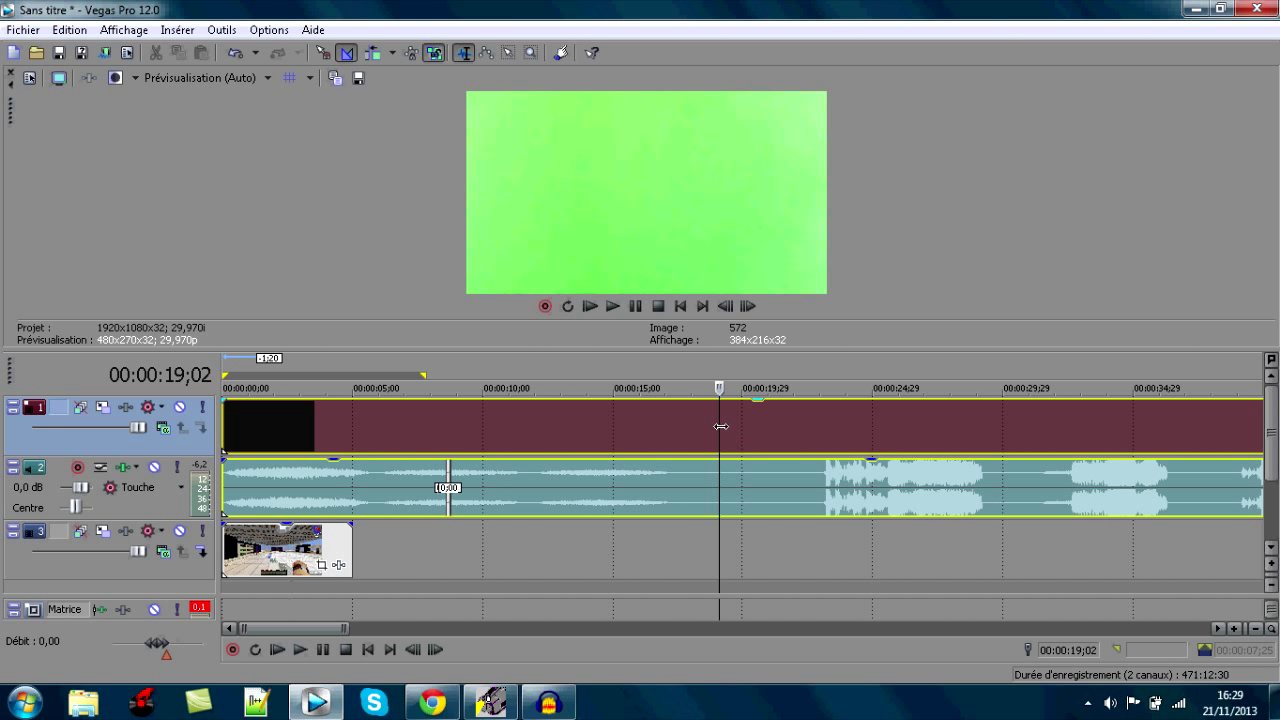
pyautogui.rightClick(720, 426)
pyautogui.click(782, 350)
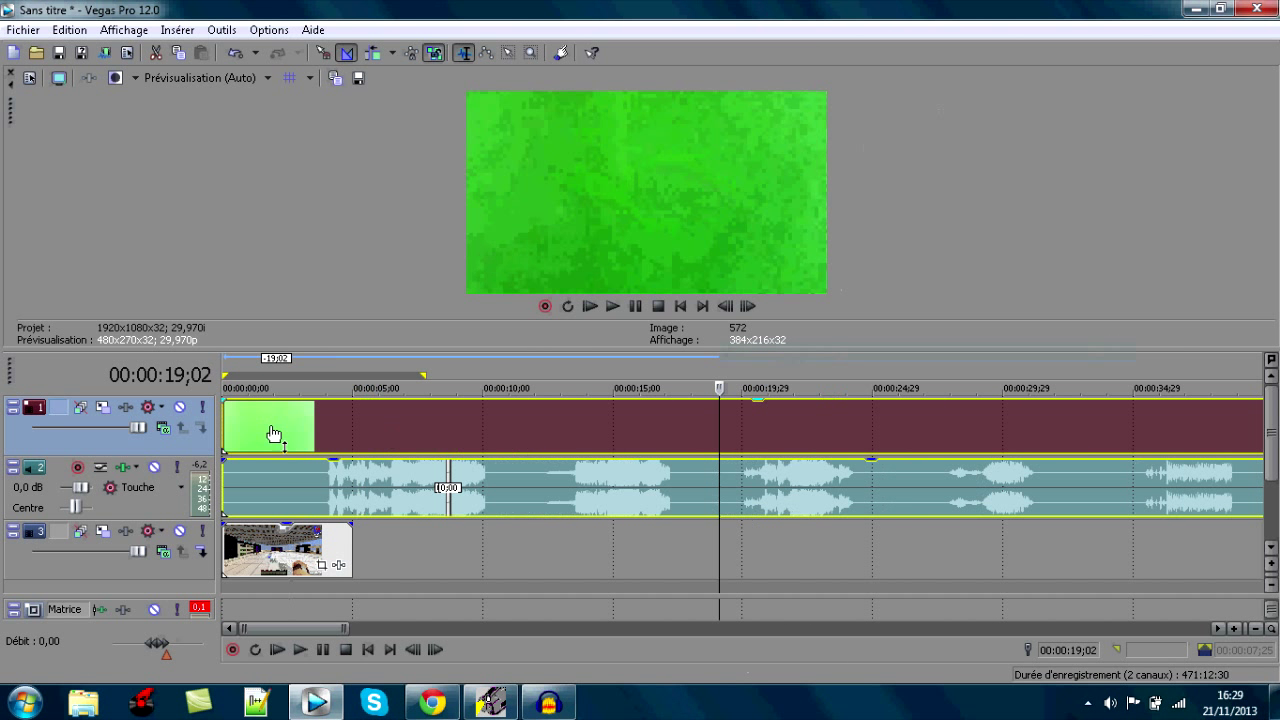
# Play through the smoke effect and trim the ends of its video and audio events at 00:00:11;04.
pyautogui.click(679, 310)
pyautogui.click(613, 308)
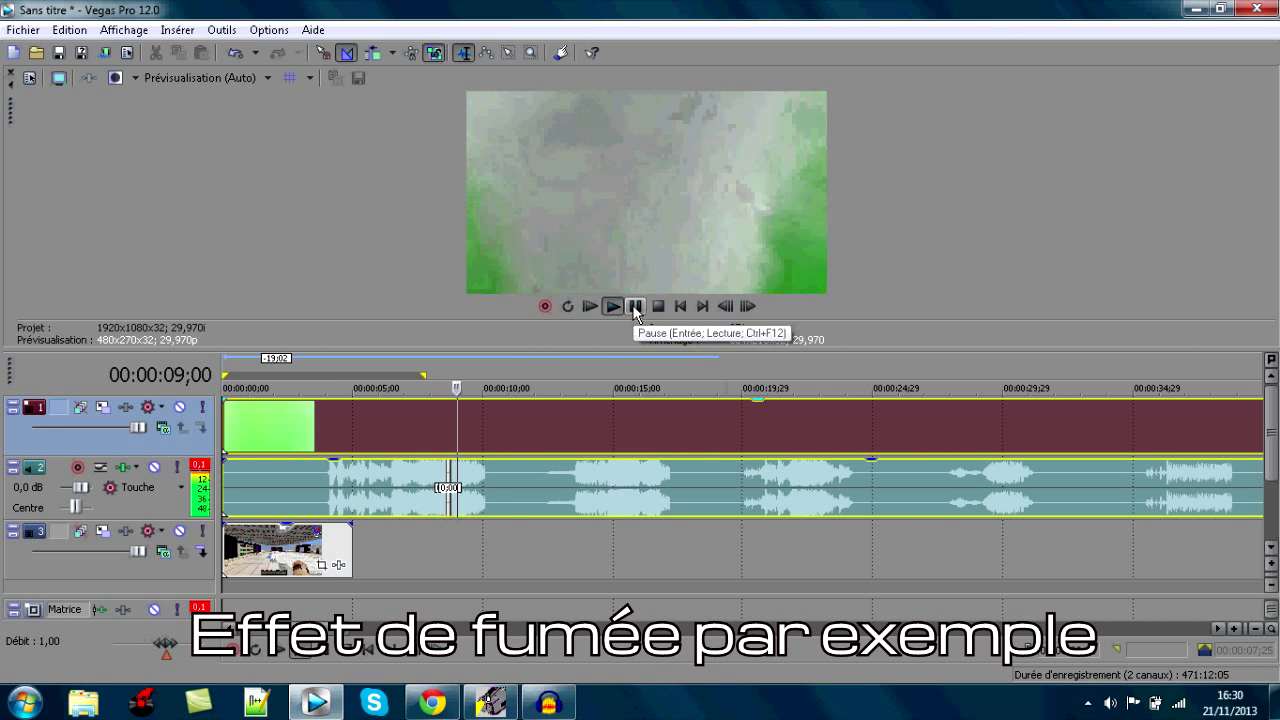
pyautogui.click(635, 307)
pyautogui.click(511, 416)
pyautogui.rightClick(511, 416)
pyautogui.click(584, 372)
pyautogui.rightClick(514, 468)
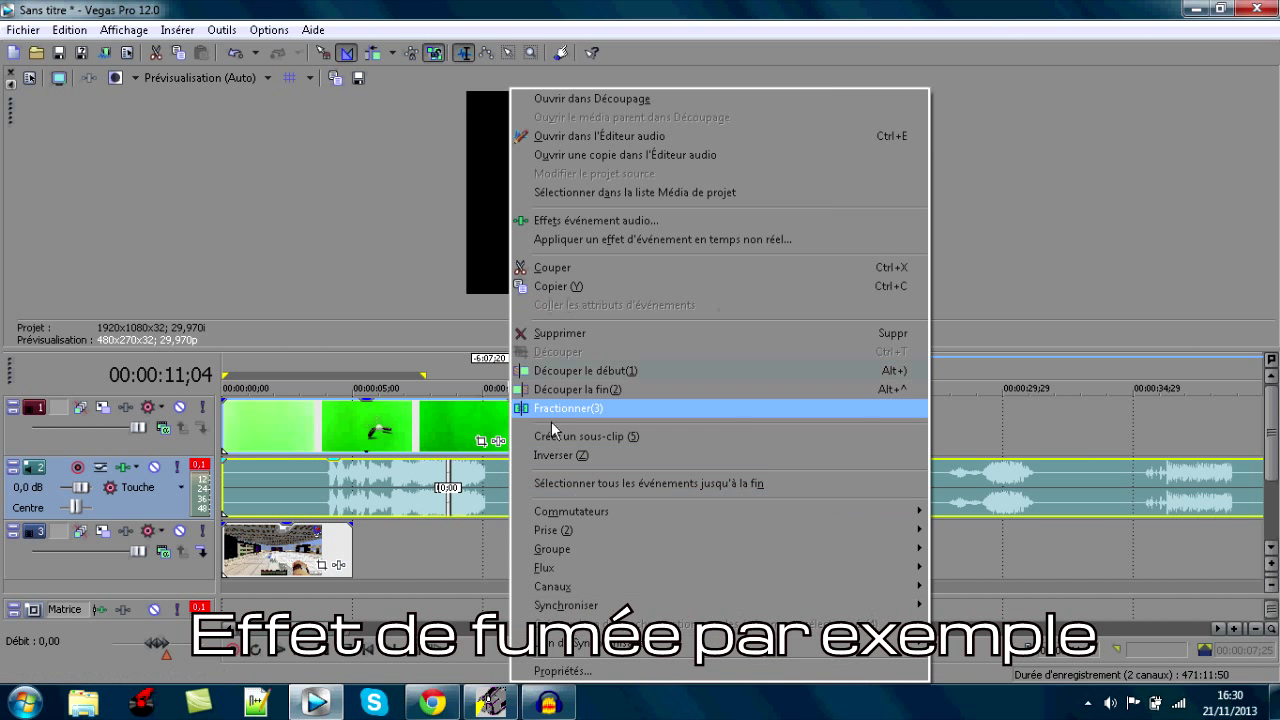
pyautogui.click(577, 392)
pyautogui.click(681, 304)
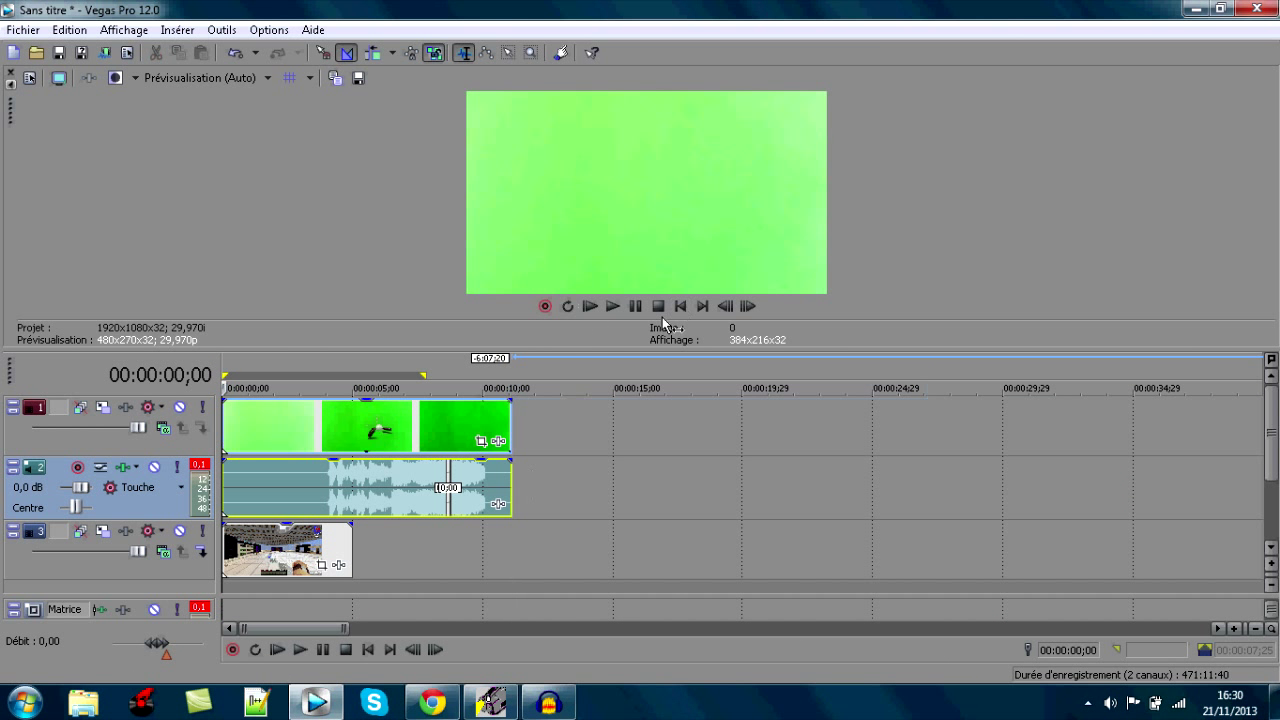
# Add the Incrustation en chrominance Sony effect to the smoke video event, with the preview at 00:00:06;17.
pyautogui.rightClick(331, 422)
pyautogui.click(819, 460)
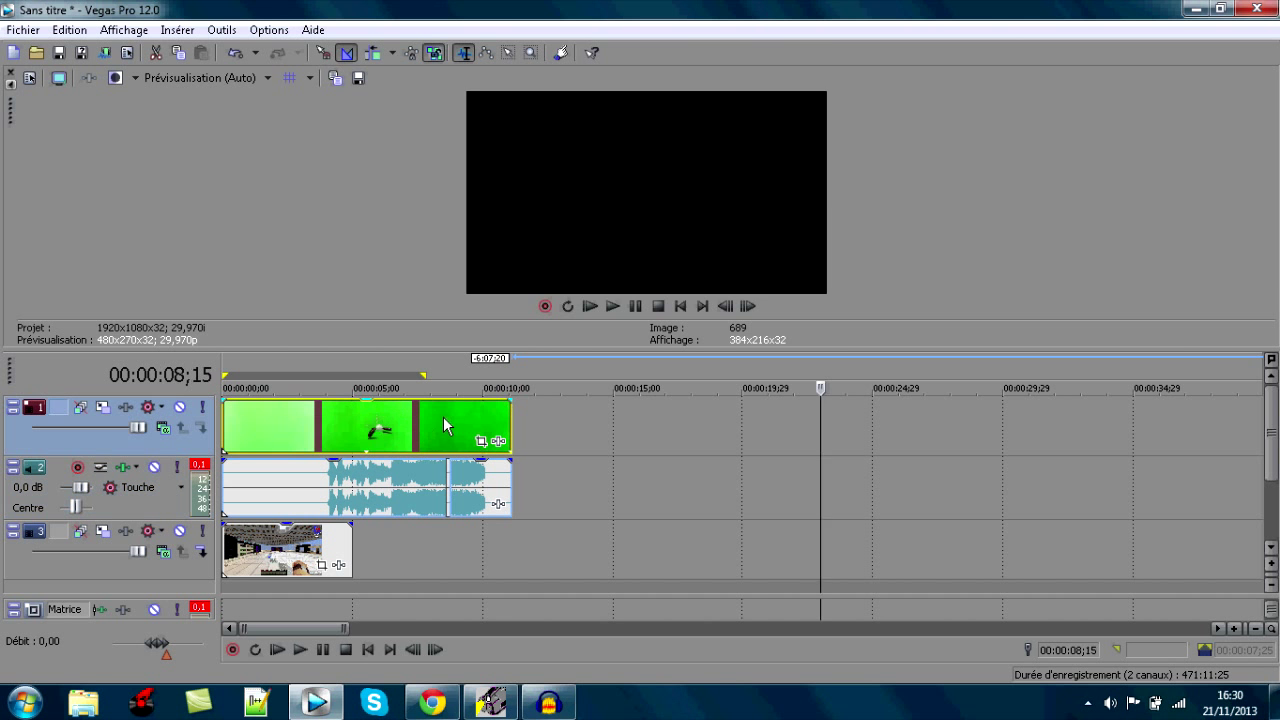
pyautogui.click(444, 427)
pyautogui.click(386, 424)
pyautogui.click(352, 428)
pyautogui.click(392, 433)
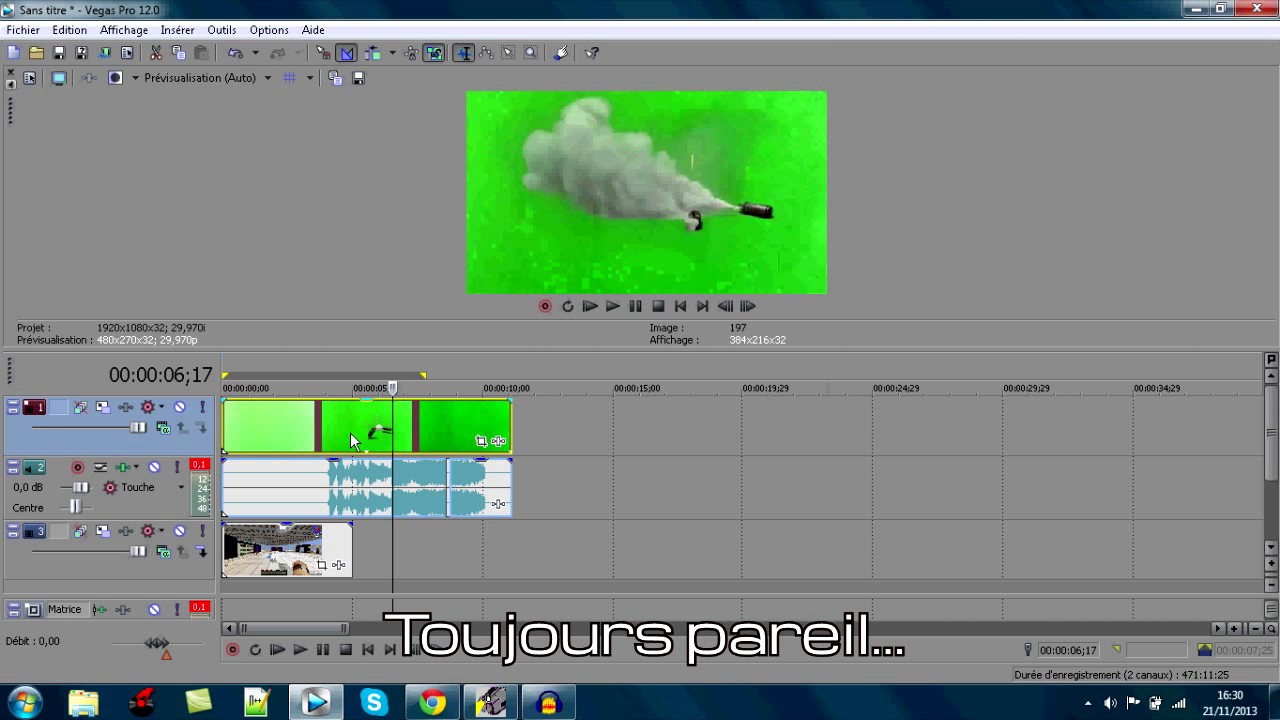
pyautogui.rightClick(402, 432)
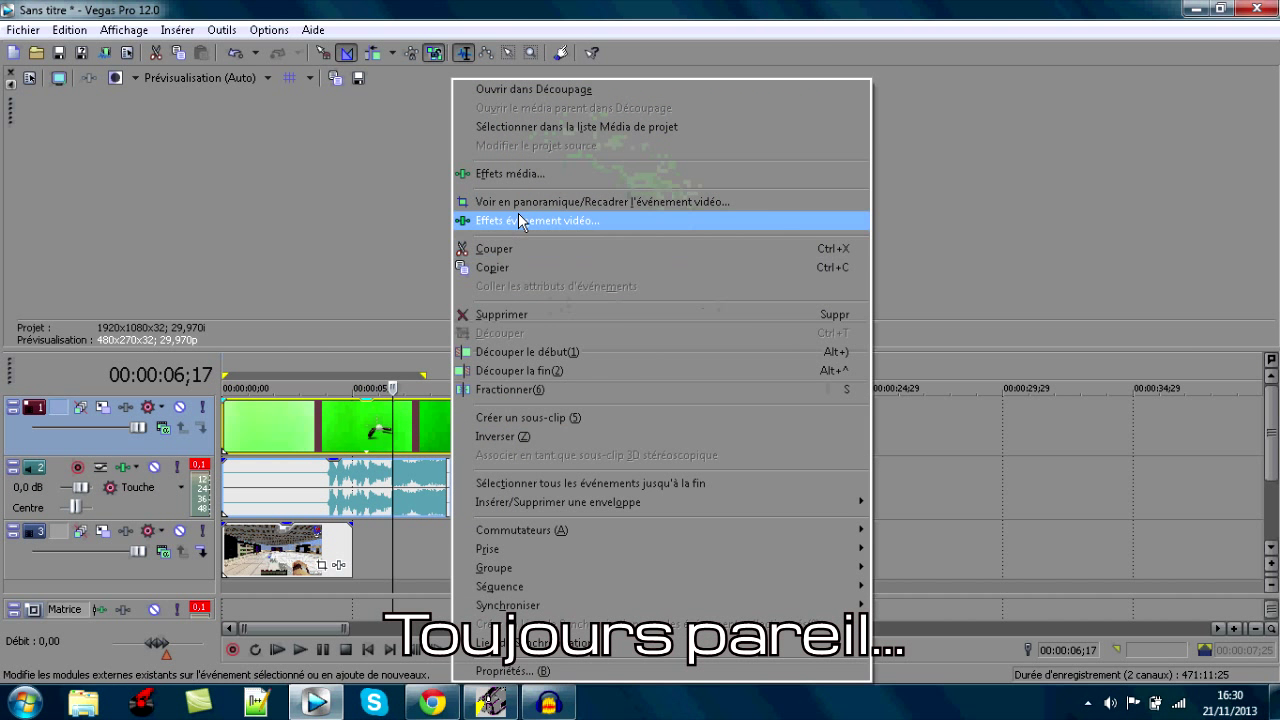
pyautogui.click(518, 213)
pyautogui.click(690, 485)
pyautogui.click(1006, 244)
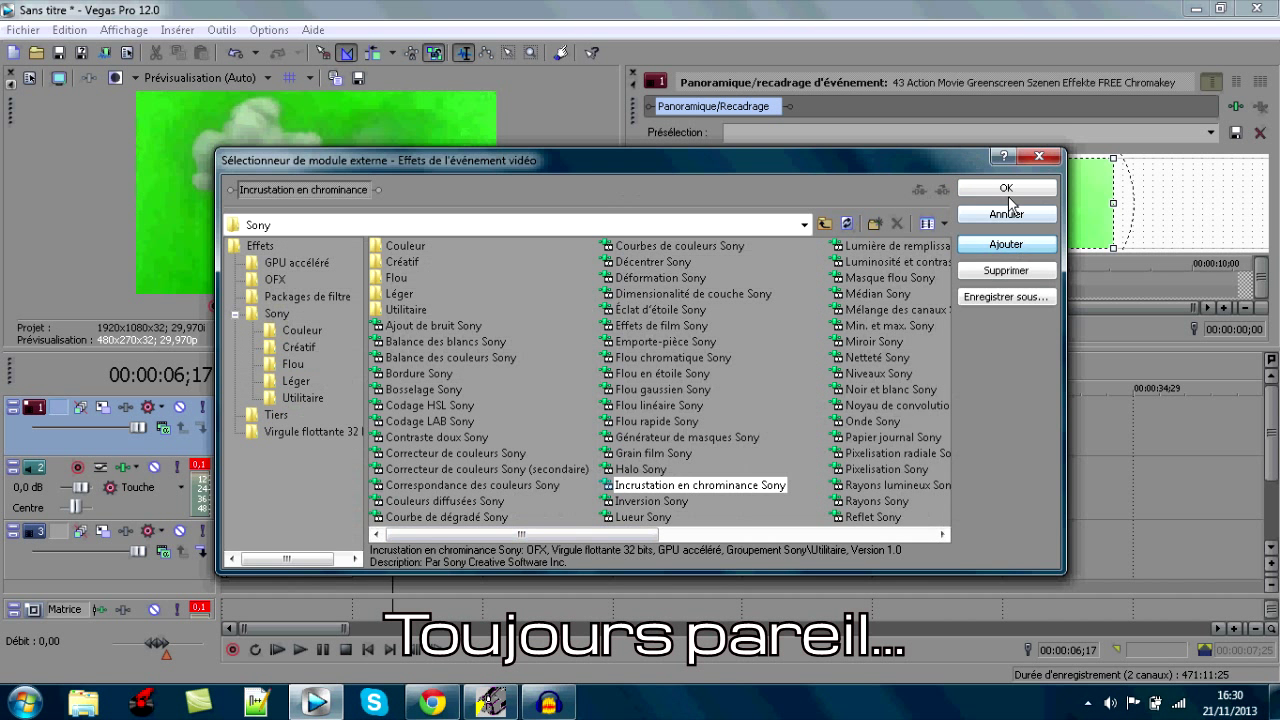
pyautogui.click(1006, 188)
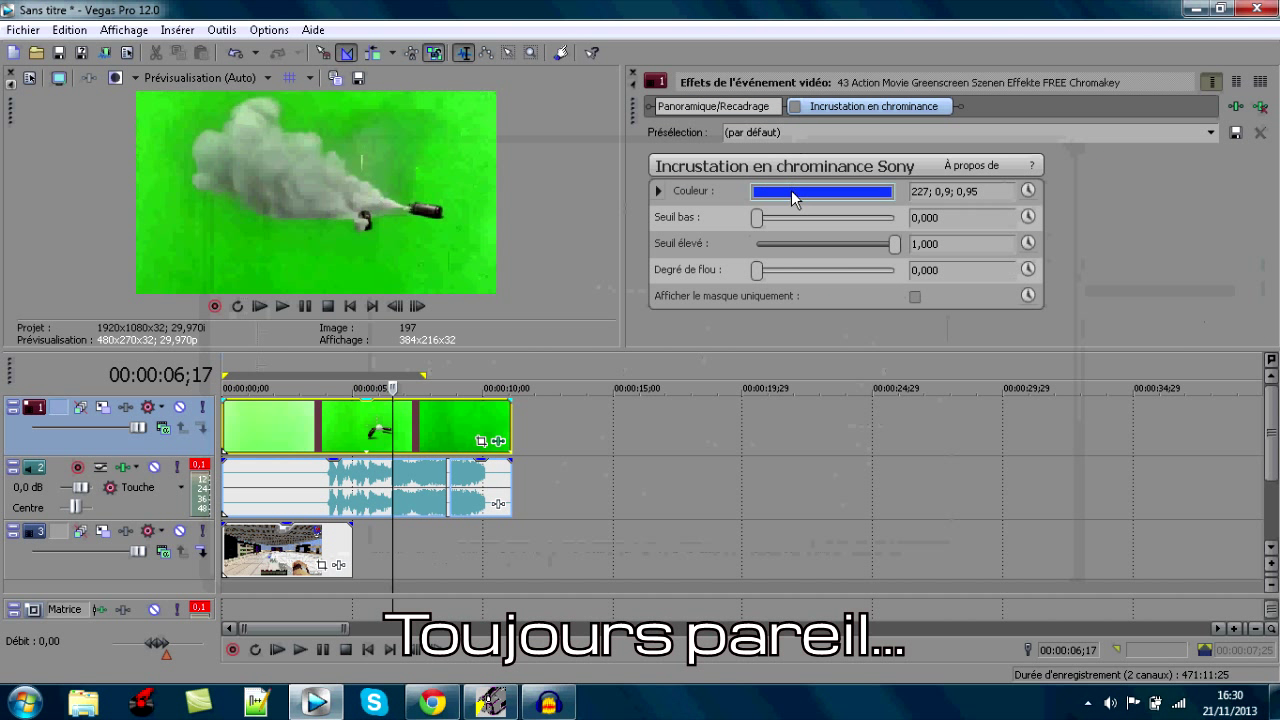
# Sample the clip's green background (115; 0,87; 0,69) as the key colour and enable the chroma key effect.
pyautogui.click(791, 191)
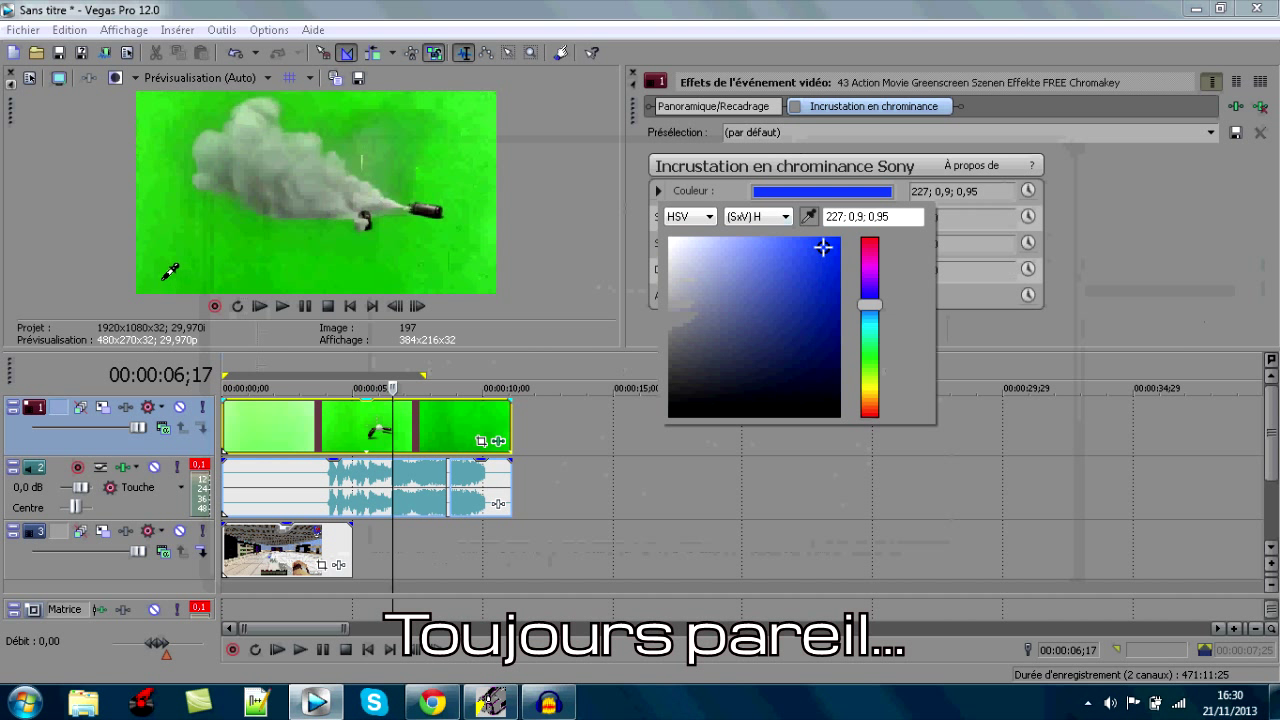
pyautogui.click(165, 279)
pyautogui.click(795, 106)
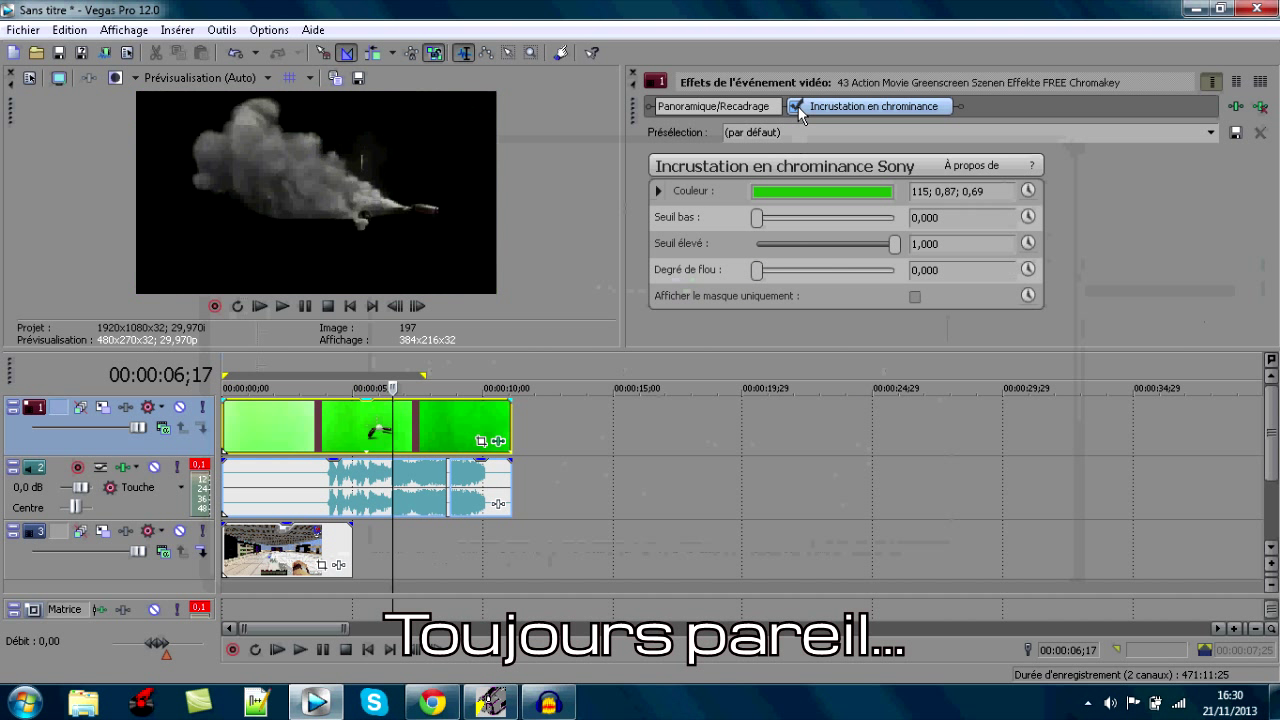
# Play the keyed smoke effect from the start of the timeline to check the keying.
pyautogui.click(350, 306)
pyautogui.click(282, 306)
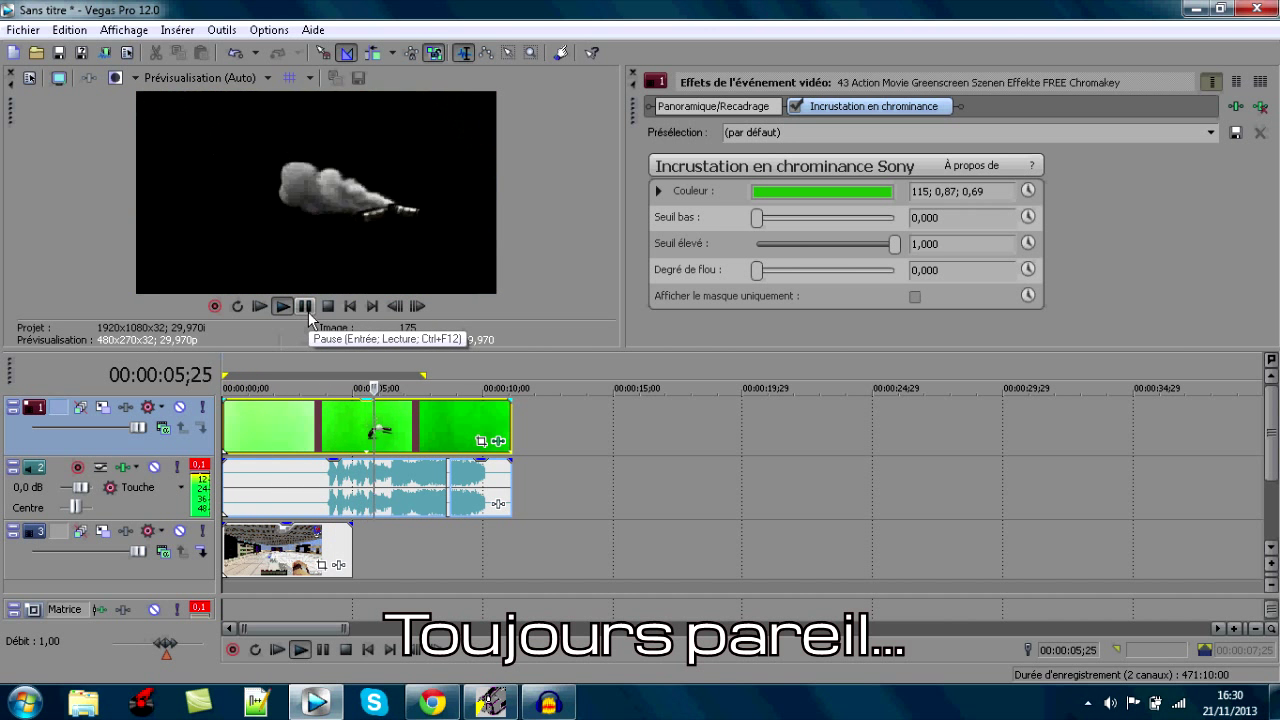
pyautogui.click(307, 309)
# Trim the beginnings of the smoke effect's video and audio events at 00:00:03;26, where the smoke is about to start.
pyautogui.click(334, 421)
pyautogui.click(323, 416)
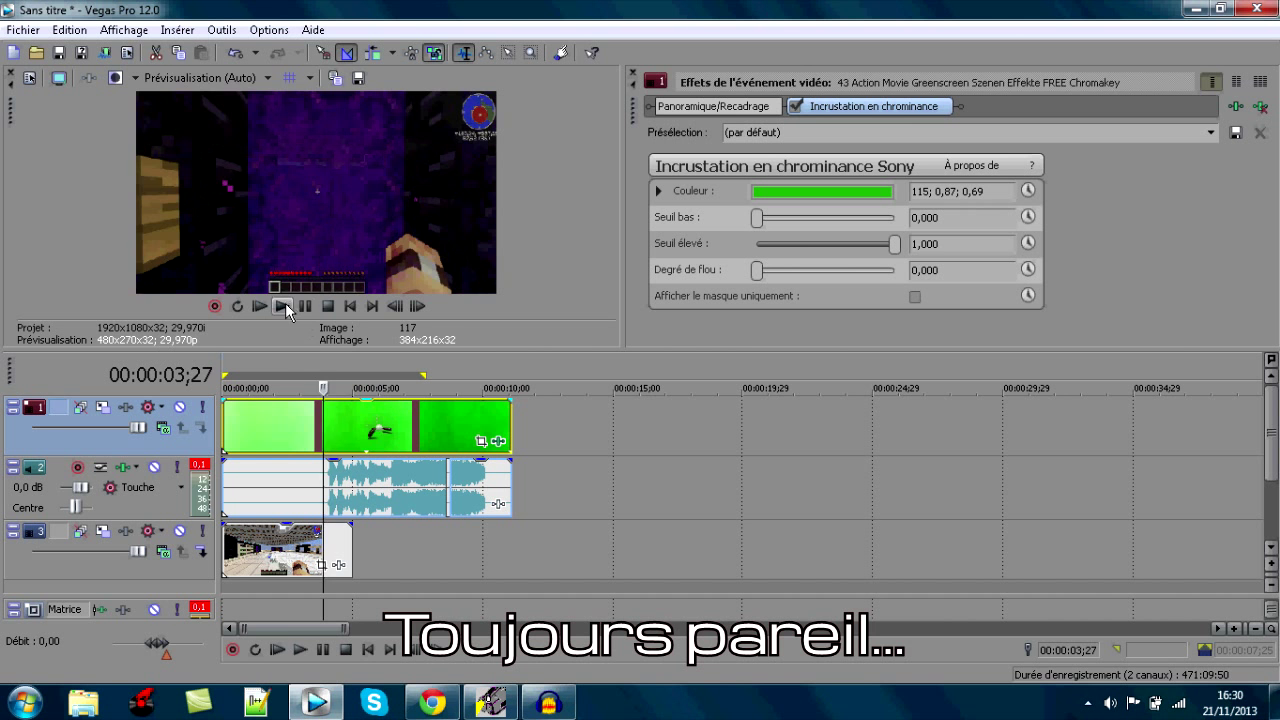
pyautogui.click(288, 306)
pyautogui.click(324, 425)
pyautogui.rightClick(326, 422)
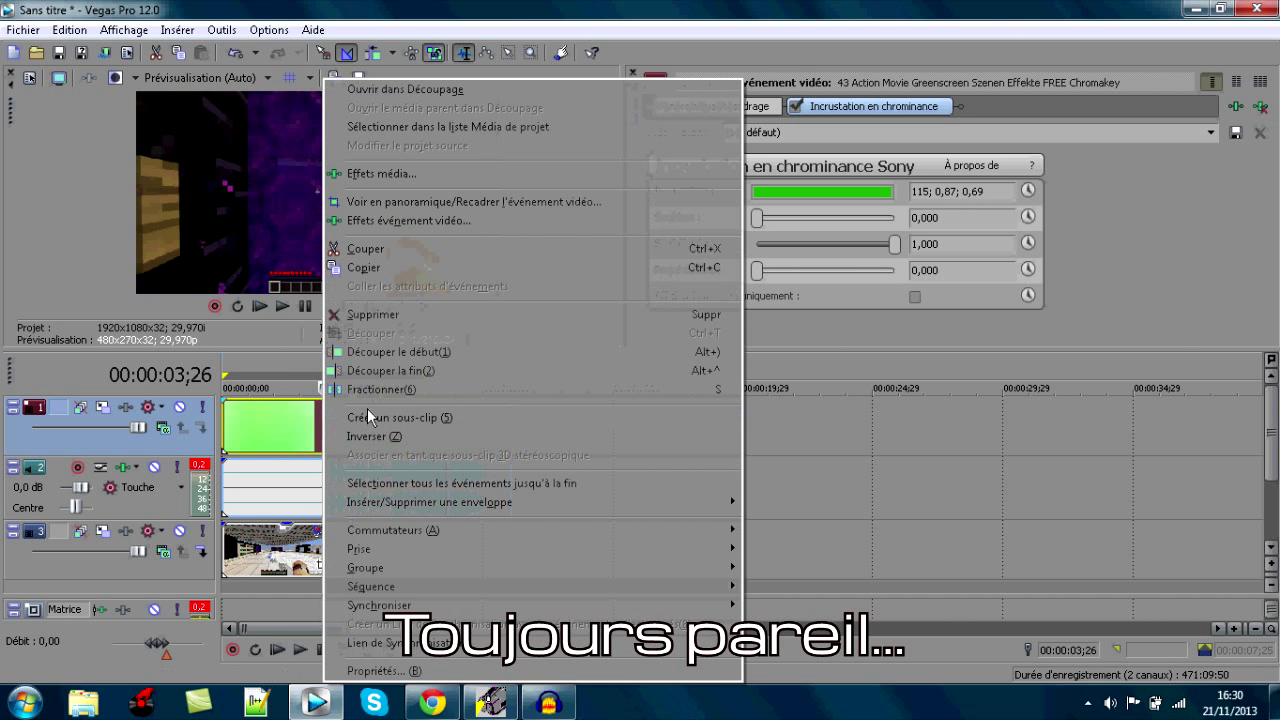
pyautogui.click(386, 351)
pyautogui.rightClick(320, 470)
pyautogui.click(388, 368)
# Move the smoke effect's trimmed video and audio events to the timeline start, and play the composite from the beginning.
pyautogui.moveTo(364, 436); pyautogui.dragTo(257, 439)
pyautogui.moveTo(366, 493); pyautogui.dragTo(223, 497)
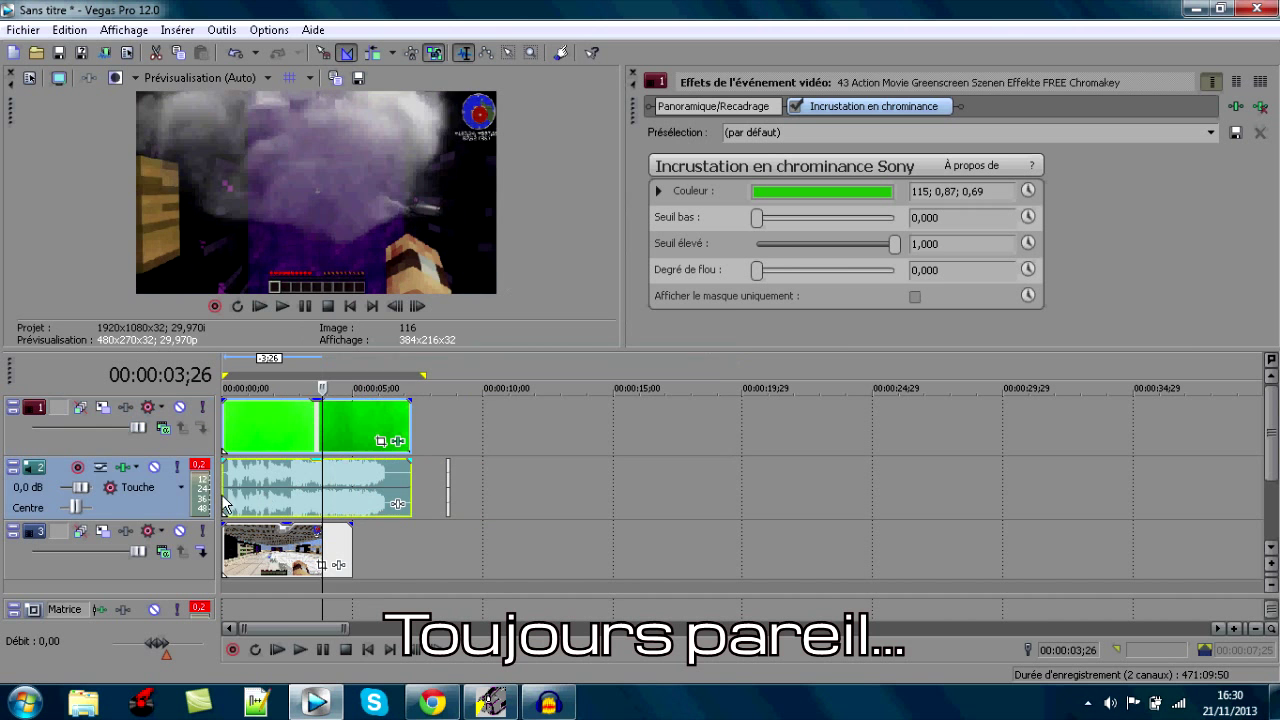
pyautogui.click(350, 306)
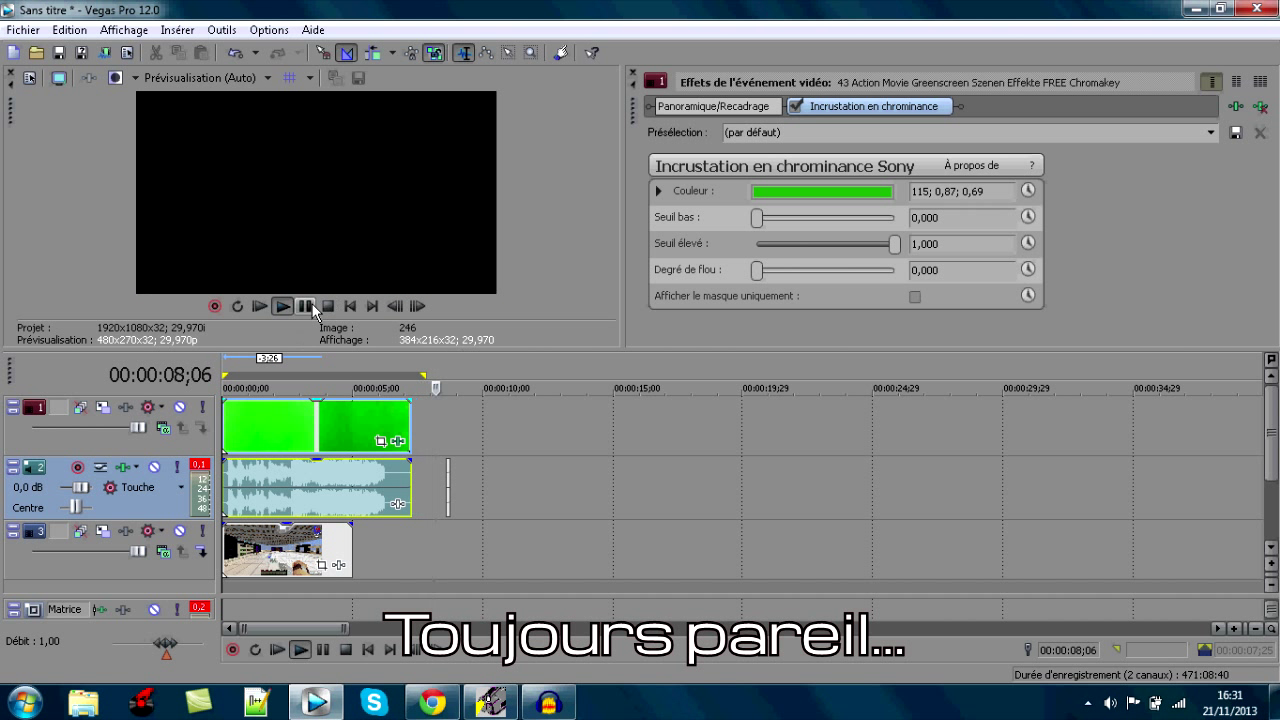
pyautogui.click(632, 73)
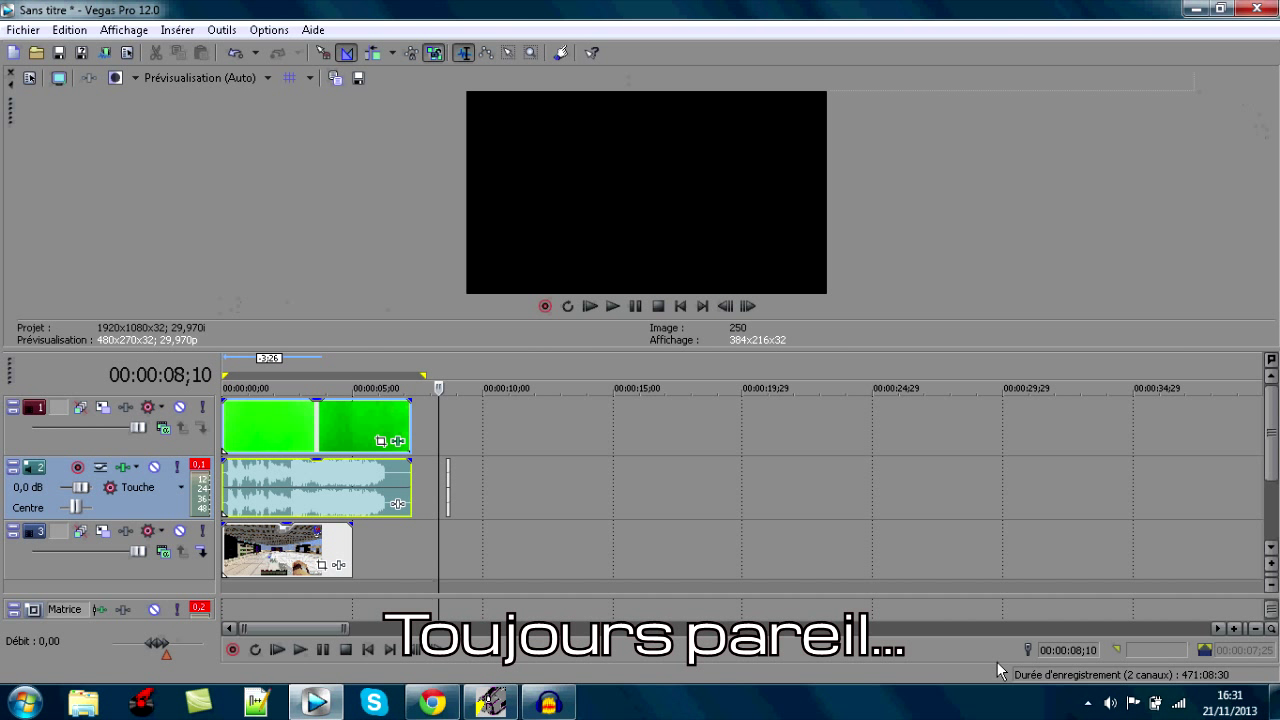
pyautogui.click(23, 29)
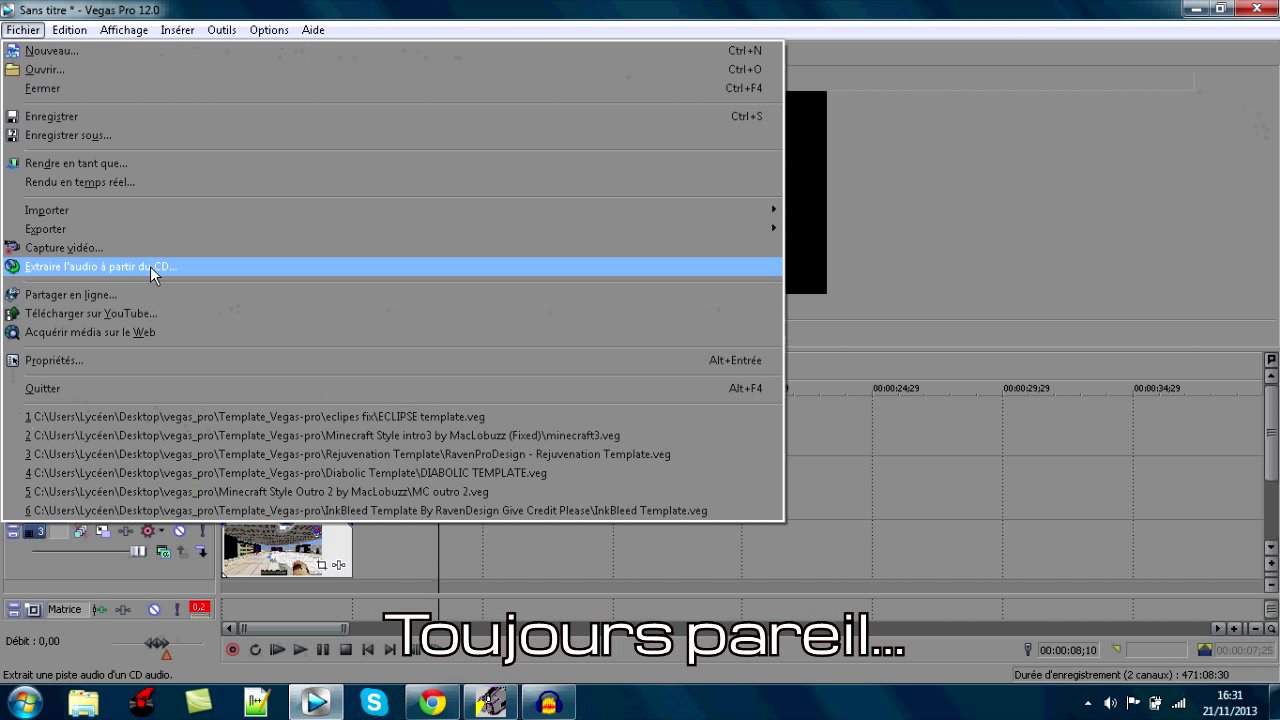
pyautogui.click(62, 69)
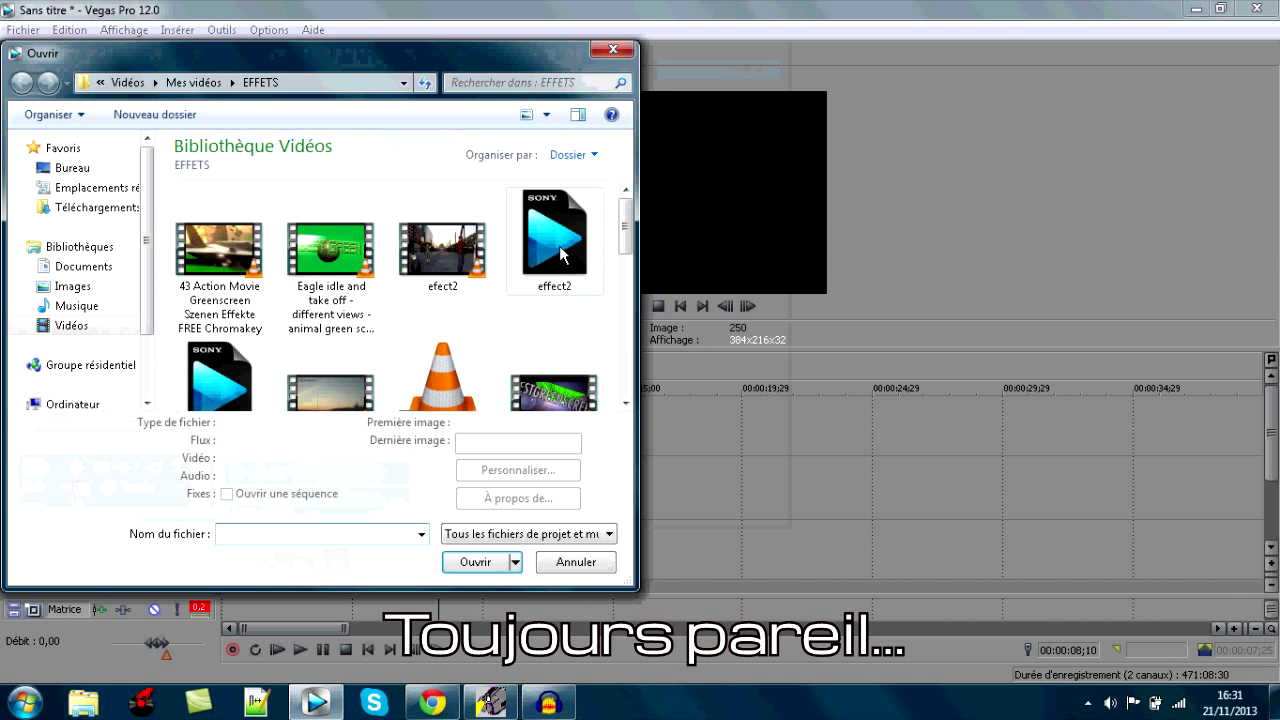
pyautogui.moveTo(622, 238); pyautogui.dragTo(627, 402)
pyautogui.click(613, 50)
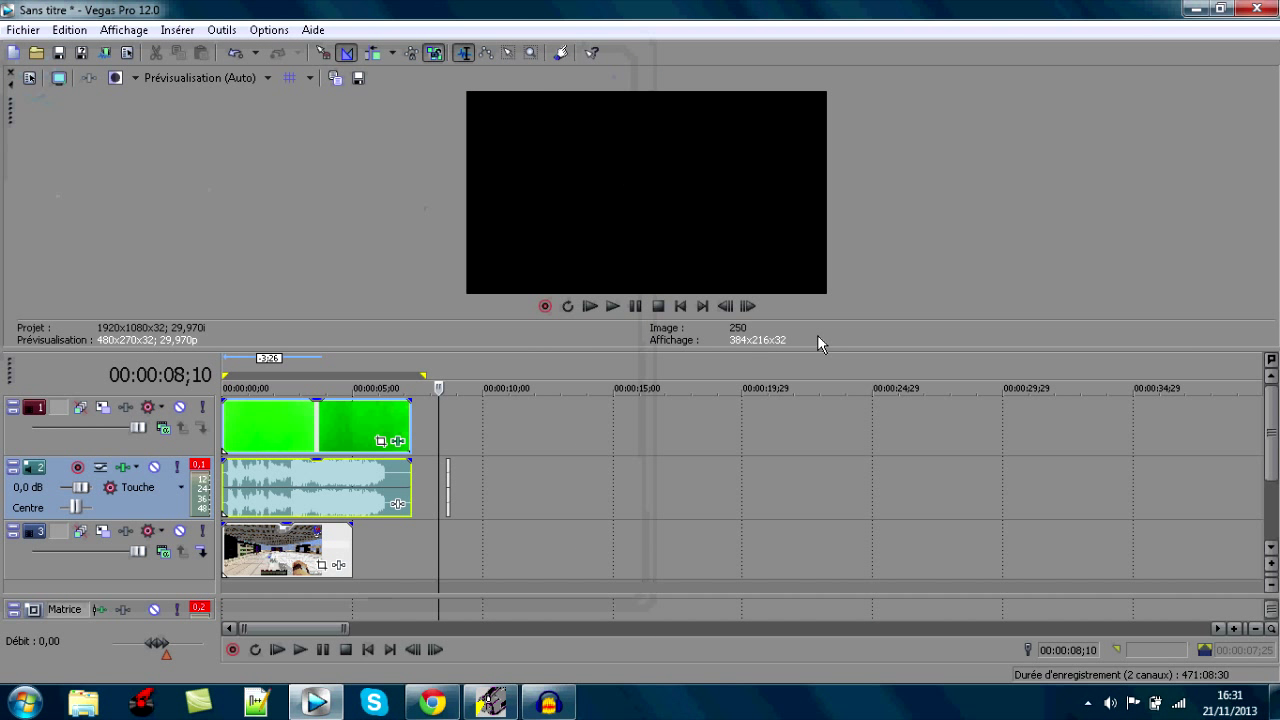